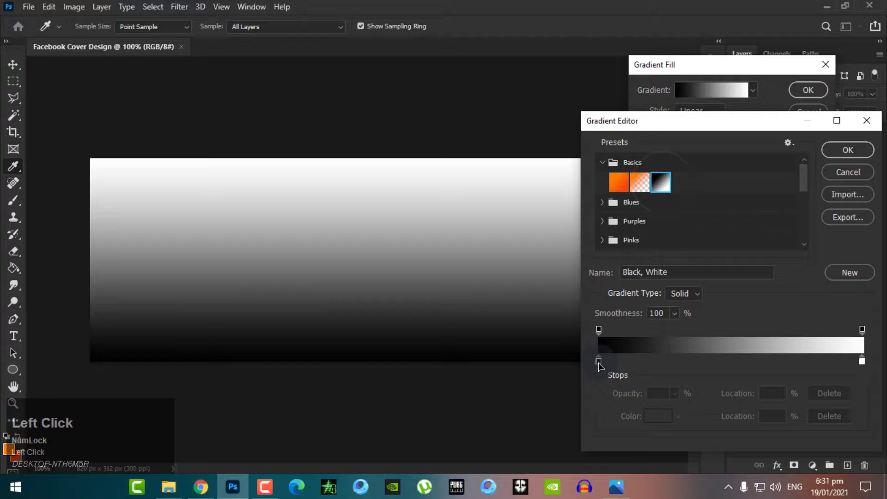
Change the gradient's black colour stop to the orange foreground colour, ff7d01.
{"action": "left_click", "coordinate": [598, 361]}
{"action": "left_click", "coordinate": [656, 416]}
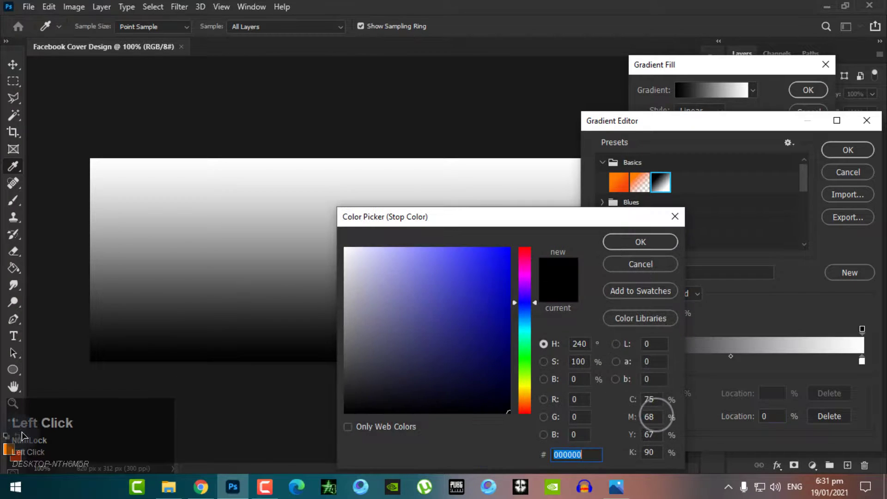
{"action": "left_click", "coordinate": [8, 448]}
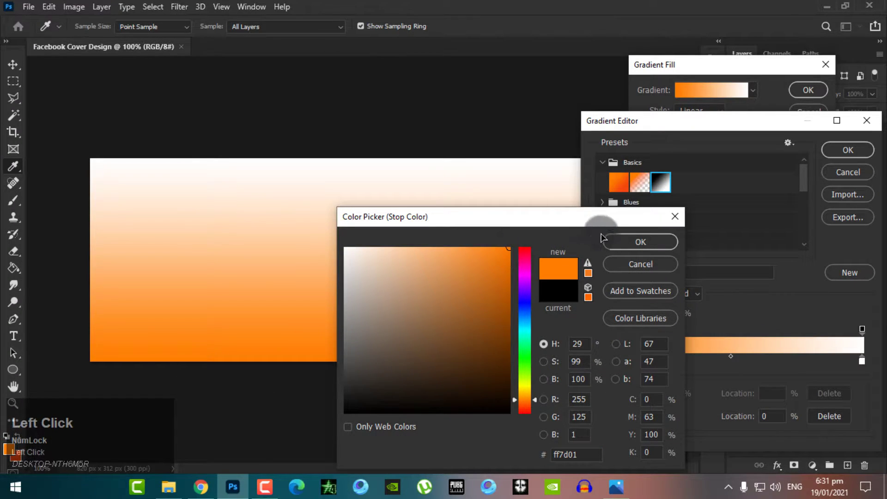
{"action": "left_click", "coordinate": [629, 240]}
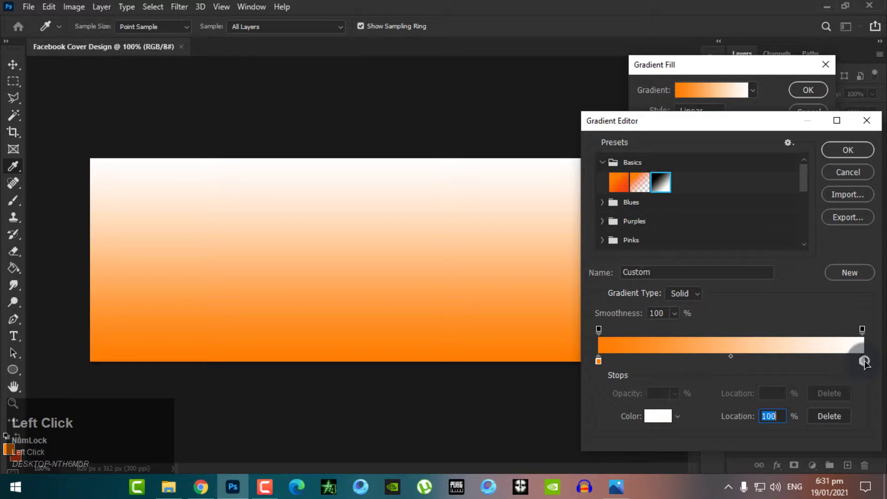
Change the gradient's white end stop to the red-orange background colour and apply the gradient fill reversed.
{"action": "left_click", "coordinate": [657, 416]}
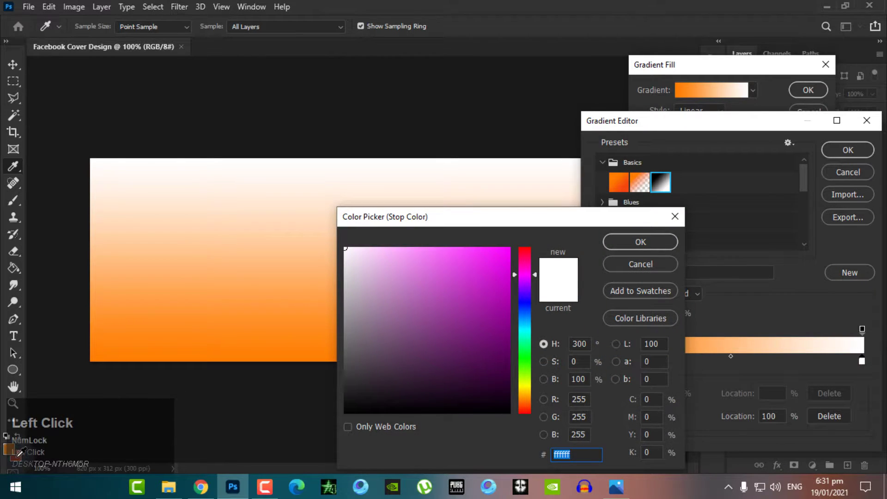
{"action": "left_click", "coordinate": [18, 455]}
{"action": "left_click", "coordinate": [629, 241]}
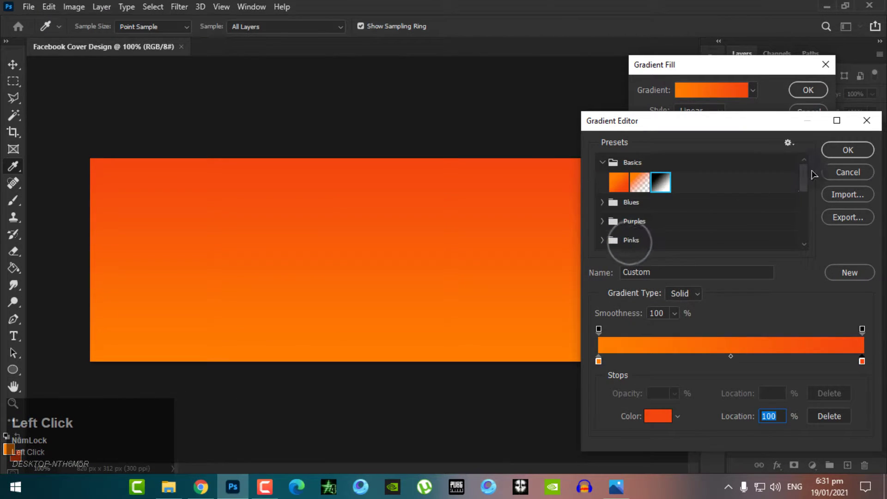
{"action": "left_click", "coordinate": [847, 150]}
{"action": "left_click", "coordinate": [702, 177]}
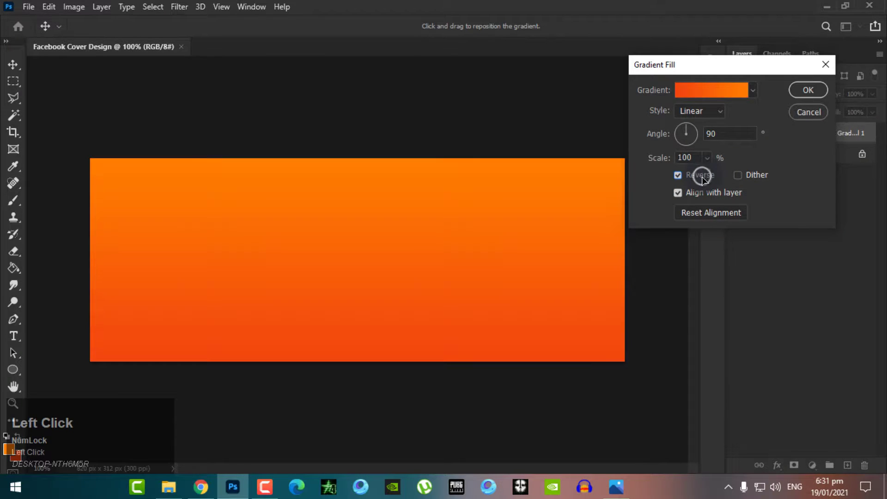
{"action": "left_click", "coordinate": [809, 91]}
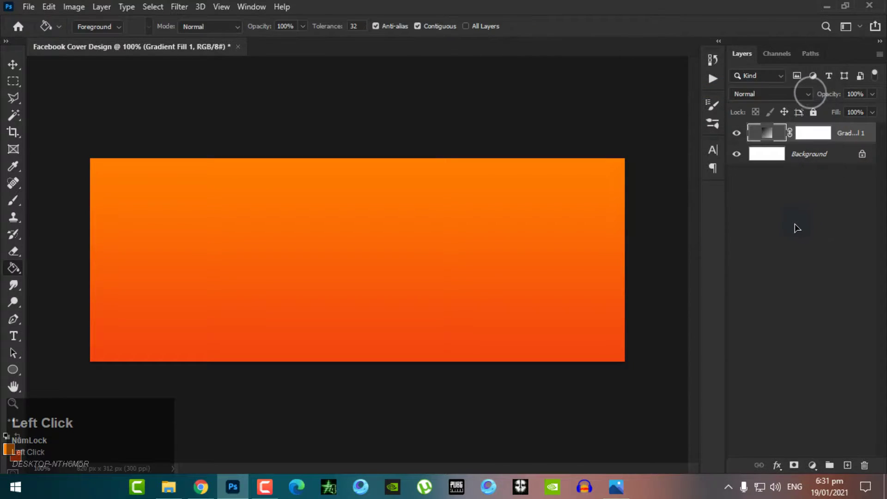
Place the High-Protein-Vegan-Burgers image as an embedded layer and enlarge it proportionally to span the full canvas width.
{"action": "left_click", "coordinate": [28, 7]}
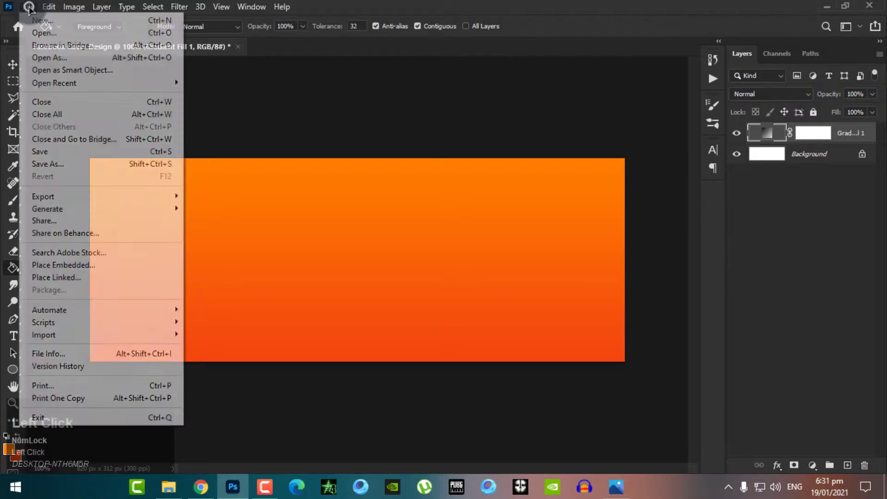
{"action": "left_click", "coordinate": [43, 264]}
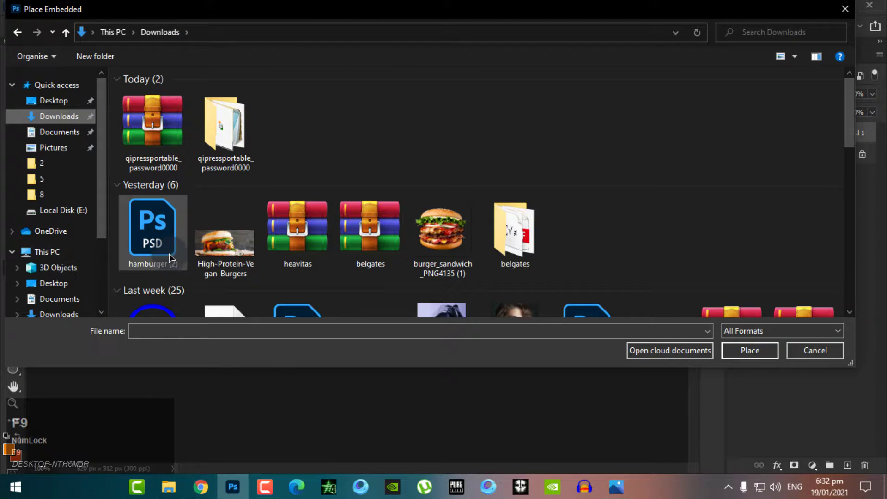
{"action": "left_click", "coordinate": [220, 248]}
{"action": "double_click", "coordinate": [220, 246]}
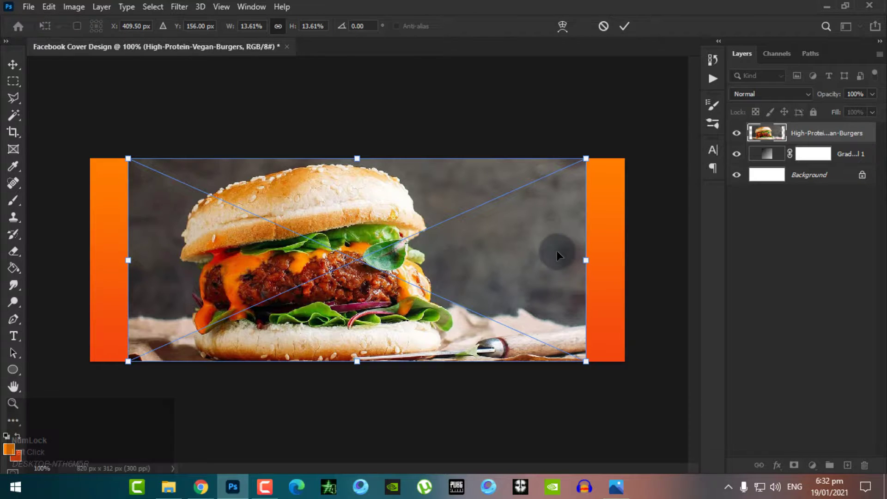
{"action": "left_click_drag", "start_coordinate": [586, 260], "coordinate": [628, 256]}
{"action": "key", "text": "Return"}
{"action": "key", "text": "g"}
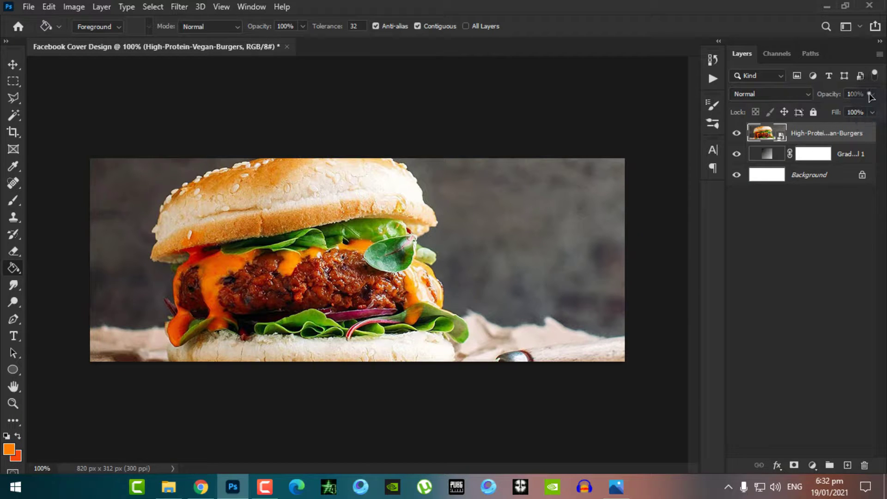
Reduce the burger image layer's opacity to 10% and deselect the layer.
{"action": "left_click_drag", "start_coordinate": [870, 95], "coordinate": [819, 110]}
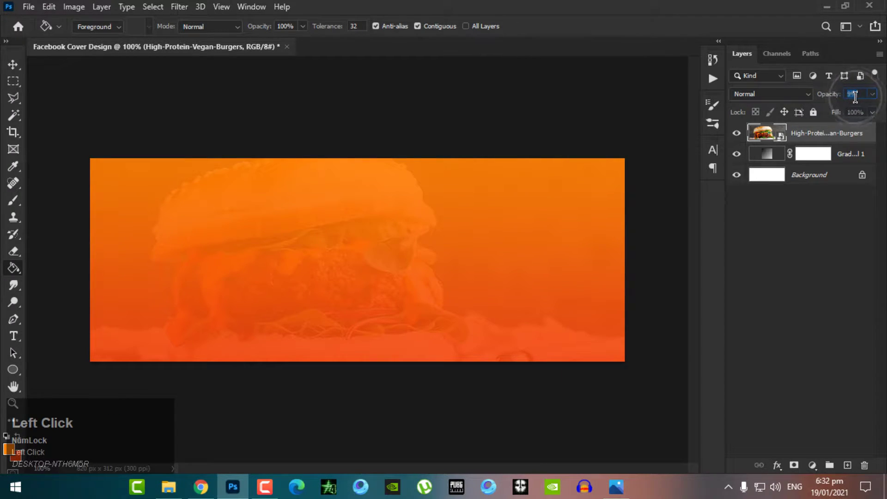
{"action": "type", "text": "10"}
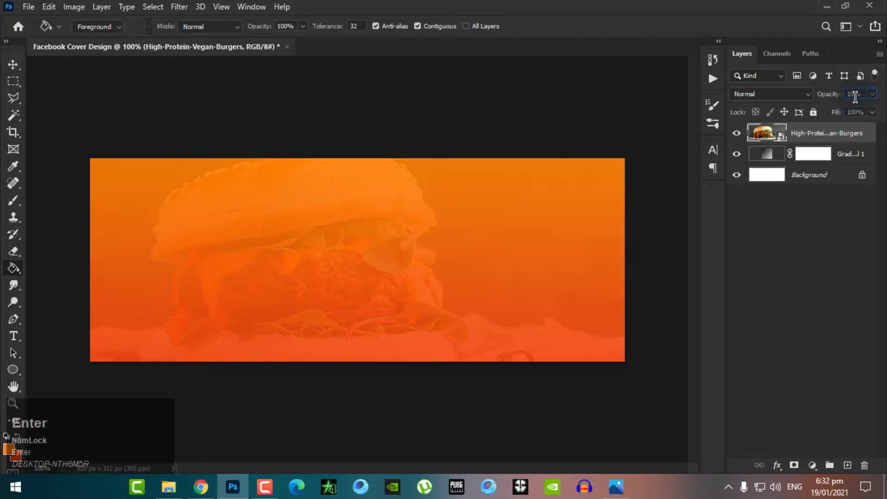
{"action": "left_click", "coordinate": [815, 236]}
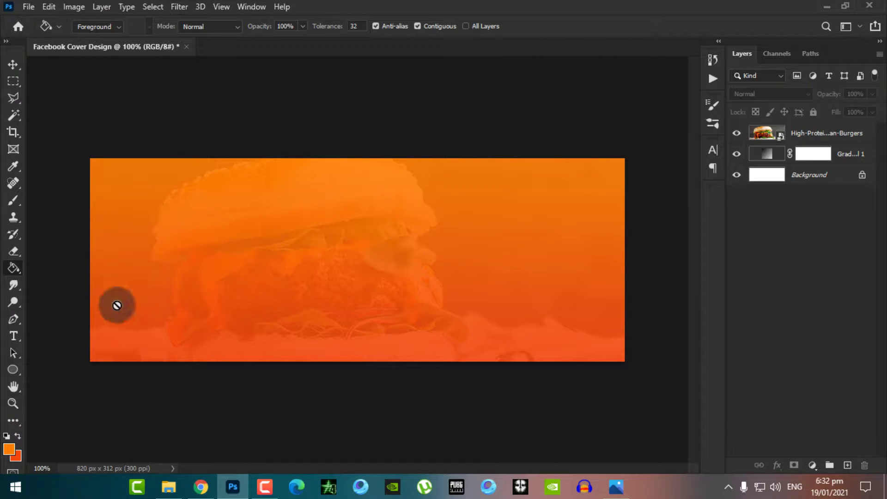
Draw an orange rounded rectangle about 190 × 356 px on the canvas's right side, extending below its lower edge.
{"action": "left_click", "coordinate": [13, 370]}
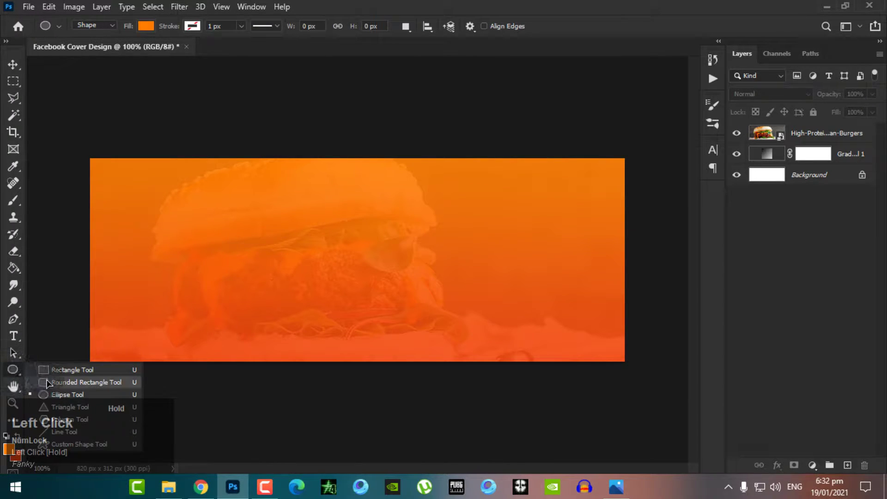
{"action": "left_click", "coordinate": [70, 382]}
{"action": "left_click_drag", "start_coordinate": [462, 209], "coordinate": [587, 441]}
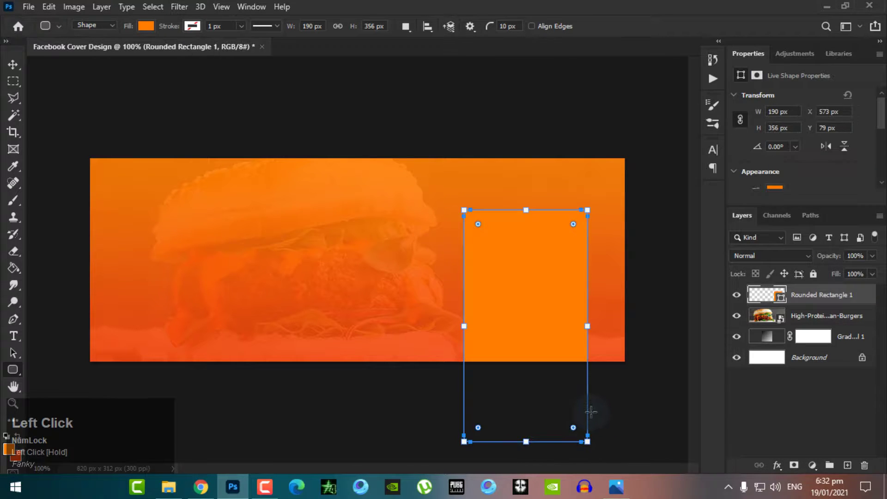
Increase the rounded rectangle's corner radii to 95 px so its ends are fully rounded.
{"action": "scroll", "coordinate": [825, 167], "scroll_direction": "down", "scroll_amount": 5}
{"action": "scroll", "coordinate": [777, 174], "scroll_direction": "down", "scroll_amount": 2}
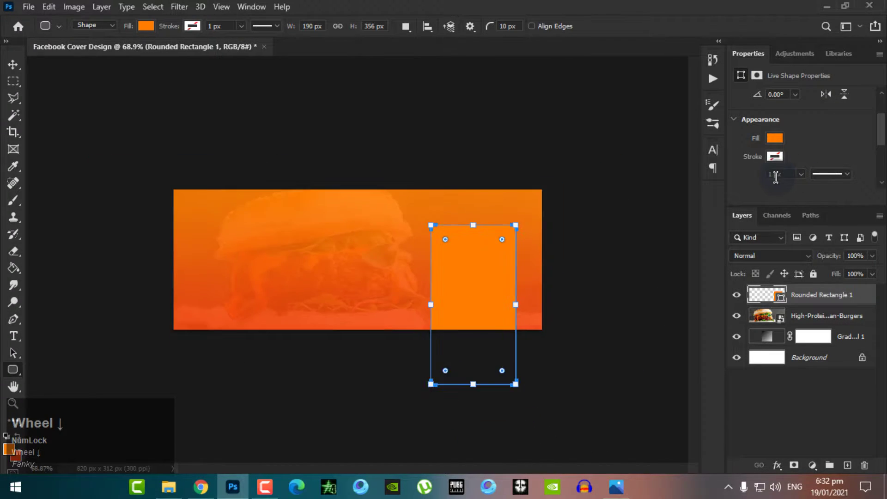
{"action": "scroll", "coordinate": [775, 162], "scroll_direction": "down", "scroll_amount": 3}
{"action": "left_click_drag", "start_coordinate": [760, 179], "coordinate": [795, 179]}
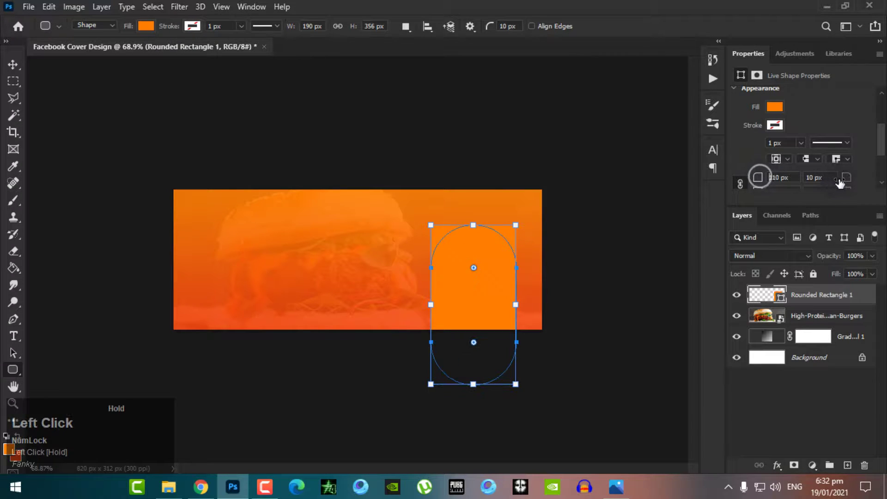
Scale the rounded rectangle proportionally to about 136%, keeping its upper edge in place.
{"action": "left_click", "coordinate": [13, 67]}
{"action": "key", "text": "ctrl+t"}
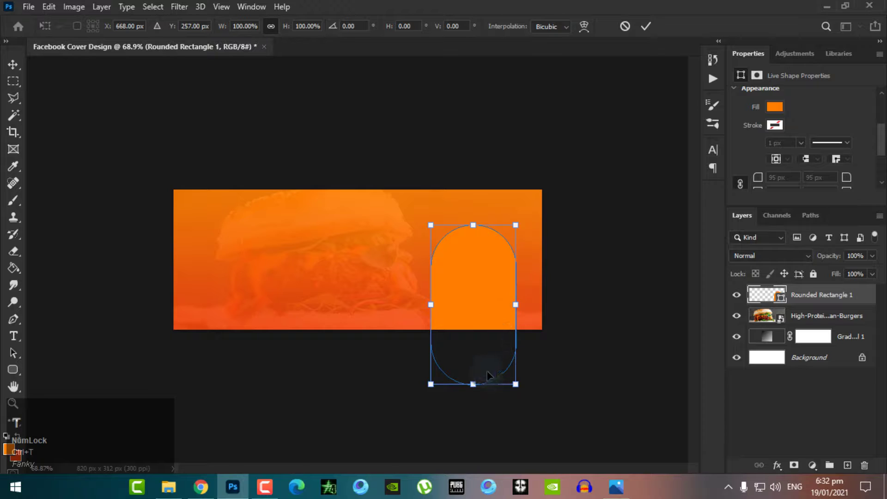
{"action": "left_click_drag", "start_coordinate": [473, 384], "coordinate": [477, 442]}
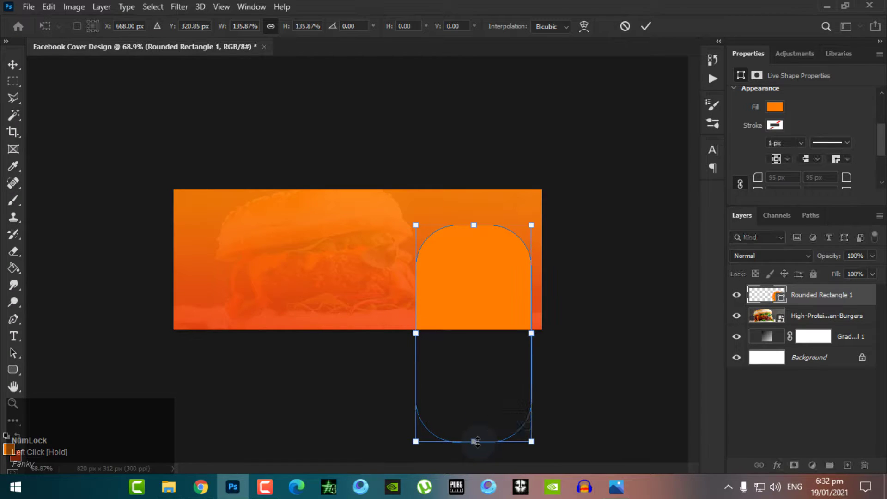
{"action": "key", "text": "Return"}
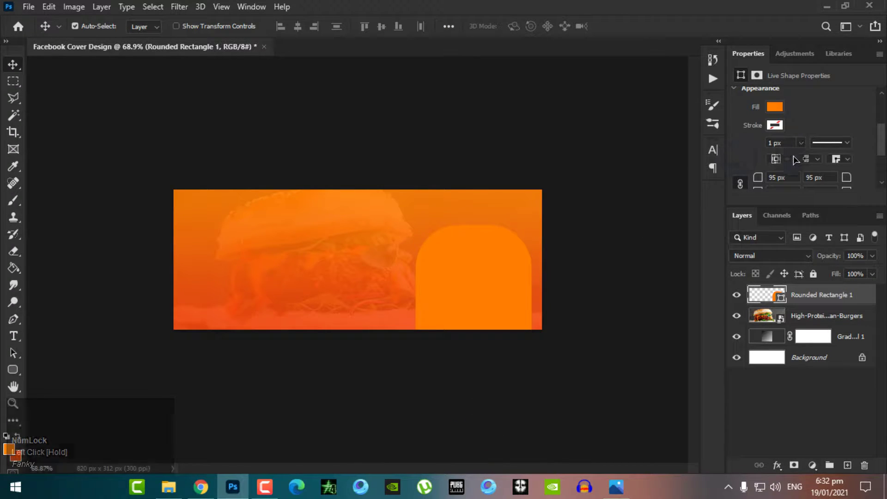
Increase the shape's corner radii to about 129 px and move it to about X 531 px, Y 36 px.
{"action": "scroll", "coordinate": [792, 157], "scroll_direction": "down", "scroll_amount": 1}
{"action": "left_click_drag", "start_coordinate": [758, 156], "coordinate": [803, 155]}
{"action": "scroll", "coordinate": [451, 219], "scroll_direction": "up", "scroll_amount": 4}
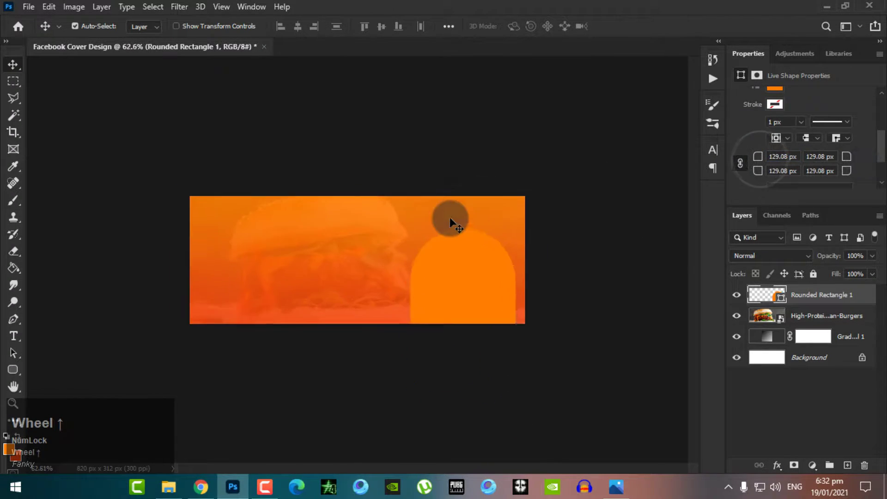
{"action": "mouse_move", "coordinate": [537, 277]}
{"action": "left_mouse_down"}
{"action": "mouse_move", "coordinate": [531, 252]}
{"action": "mouse_move", "coordinate": [528, 268]}
{"action": "left_mouse_up"}
{"action": "left_click", "coordinate": [643, 237]}
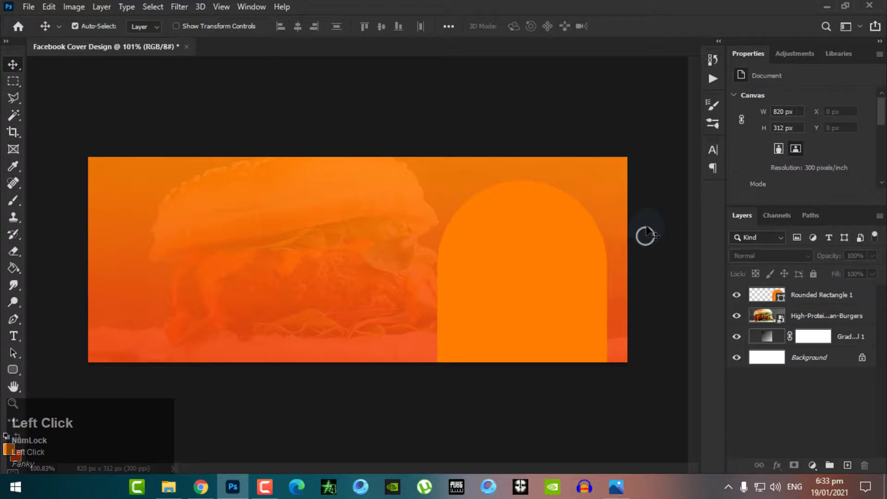
Add a black outside stroke effect to the rounded rectangle layer.
{"action": "right_click", "coordinate": [807, 290]}
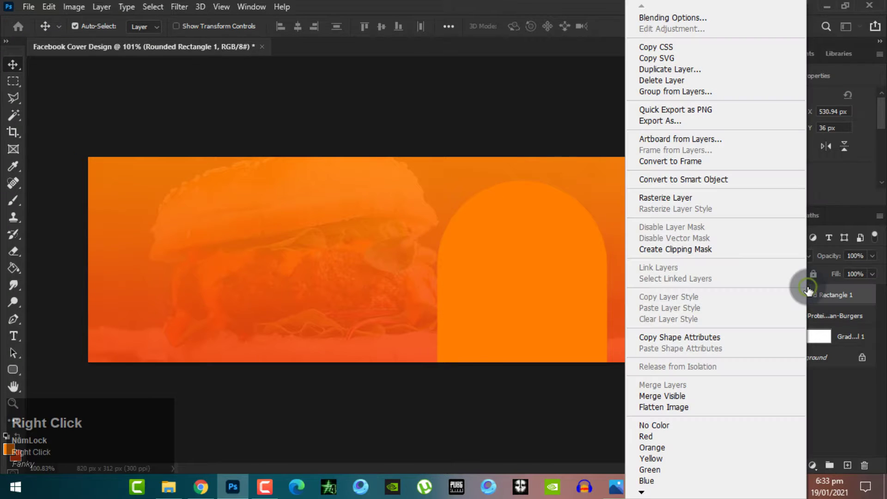
{"action": "left_click", "coordinate": [705, 19]}
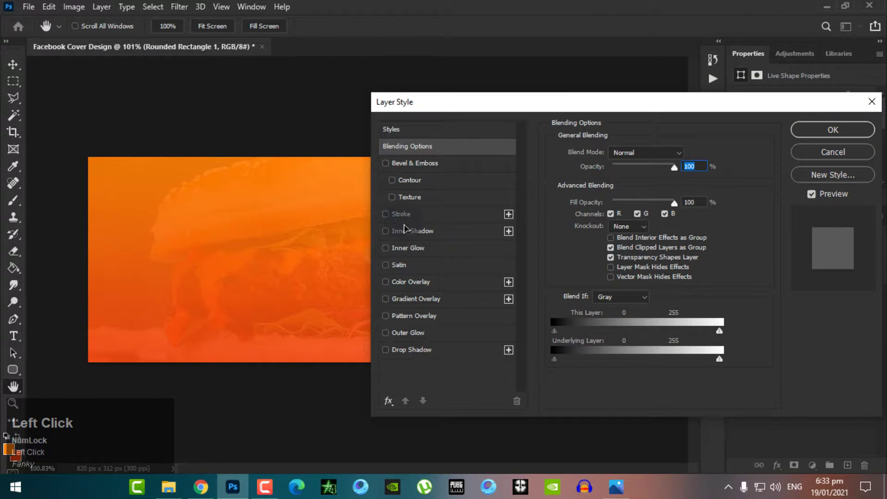
{"action": "left_click", "coordinate": [401, 214]}
{"action": "mouse_move", "coordinate": [495, 105]}
{"action": "left_mouse_down"}
{"action": "mouse_move", "coordinate": [776, 103]}
{"action": "mouse_move", "coordinate": [749, 105]}
{"action": "left_mouse_up"}
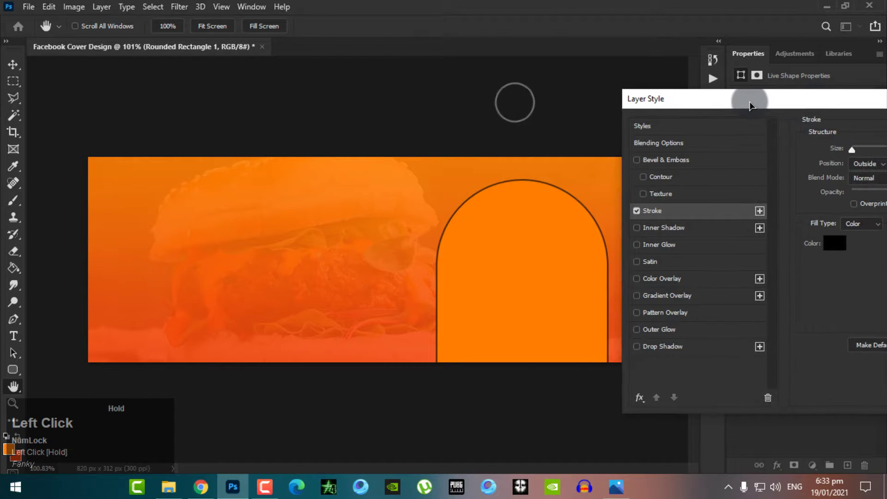
Add a drop shadow to the rounded rectangle with 100% opacity and 13 px size, and apply the layer style.
{"action": "left_click", "coordinate": [653, 347]}
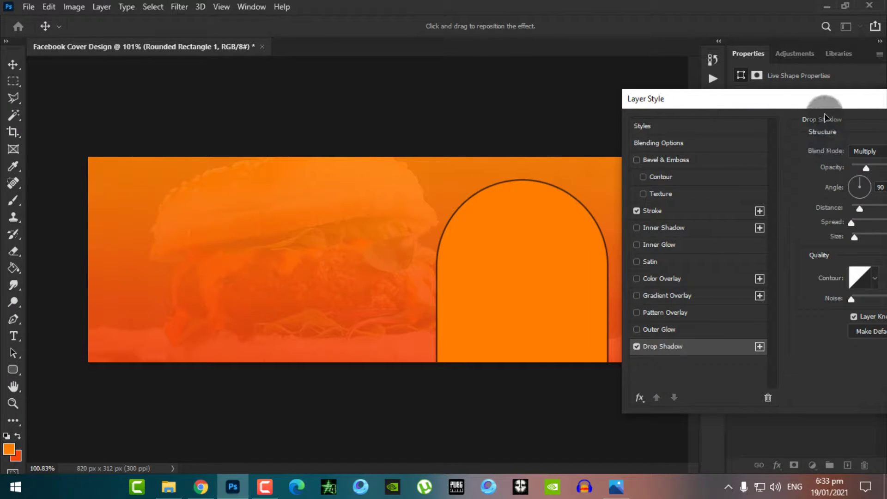
{"action": "left_click_drag", "start_coordinate": [804, 111], "coordinate": [743, 110]}
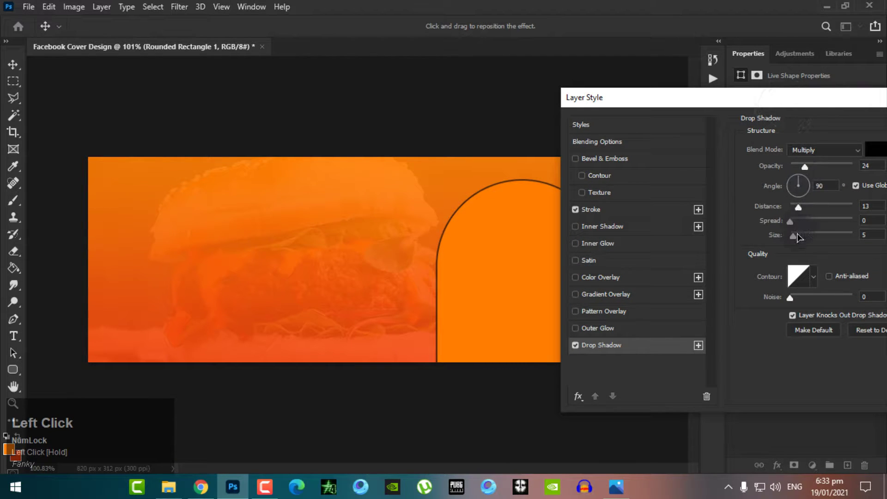
{"action": "left_click_drag", "start_coordinate": [807, 236], "coordinate": [801, 239]}
{"action": "left_click_drag", "start_coordinate": [814, 168], "coordinate": [886, 175]}
{"action": "left_click_drag", "start_coordinate": [696, 109], "coordinate": [164, 240]}
{"action": "left_click_drag", "start_coordinate": [93, 237], "coordinate": [506, 48]}
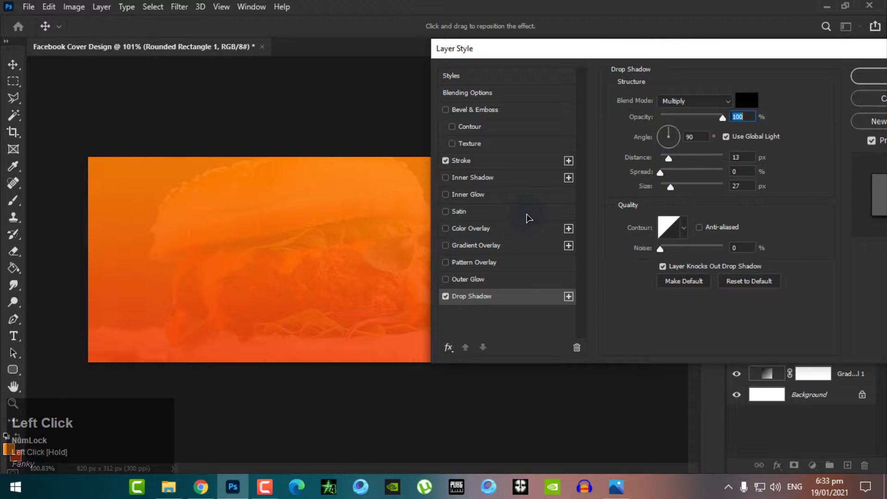
{"action": "left_click", "coordinate": [670, 187]}
{"action": "left_click_drag", "start_coordinate": [670, 190], "coordinate": [668, 189]}
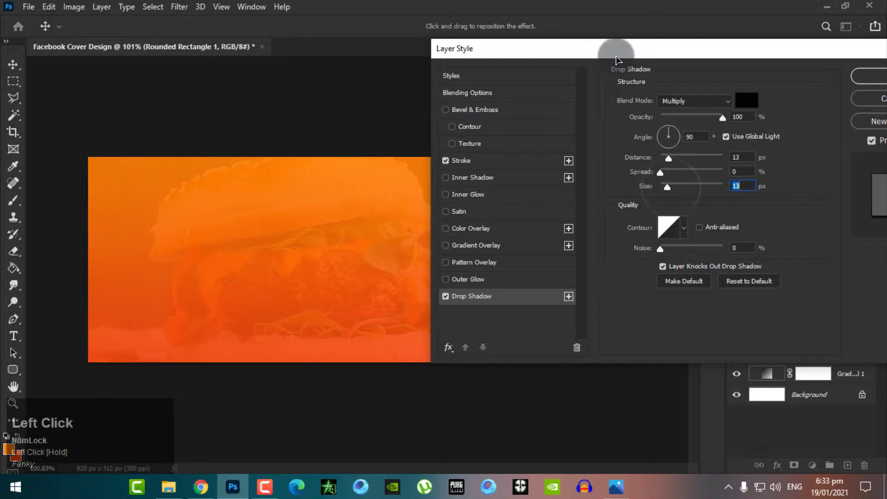
{"action": "left_click_drag", "start_coordinate": [556, 50], "coordinate": [168, 116]}
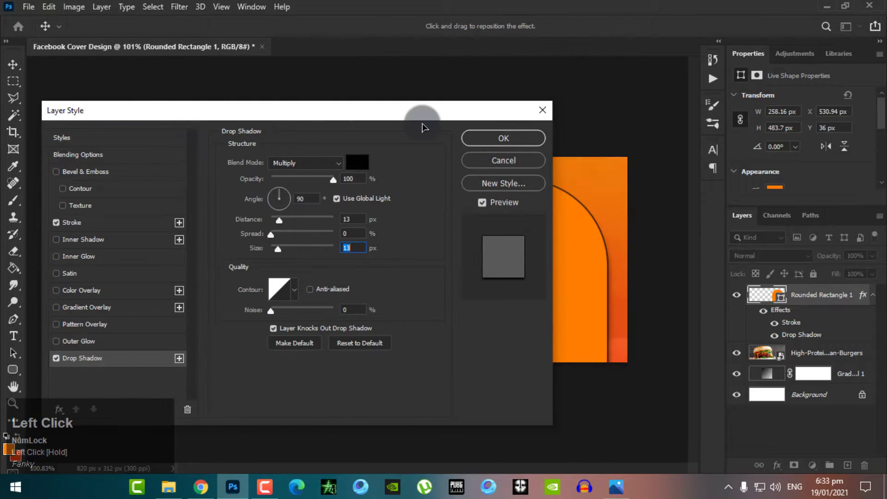
{"action": "left_click", "coordinate": [505, 143]}
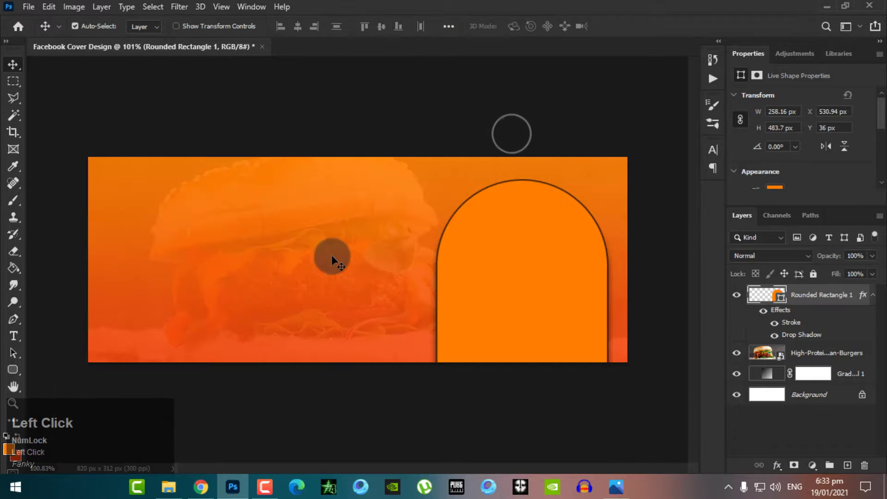
Scale the rounded rectangle proportionally to about 222 × 416 px and place it at about X 567 px, Y 55 px.
{"action": "scroll", "coordinate": [316, 257], "scroll_direction": "up", "scroll_amount": 1}
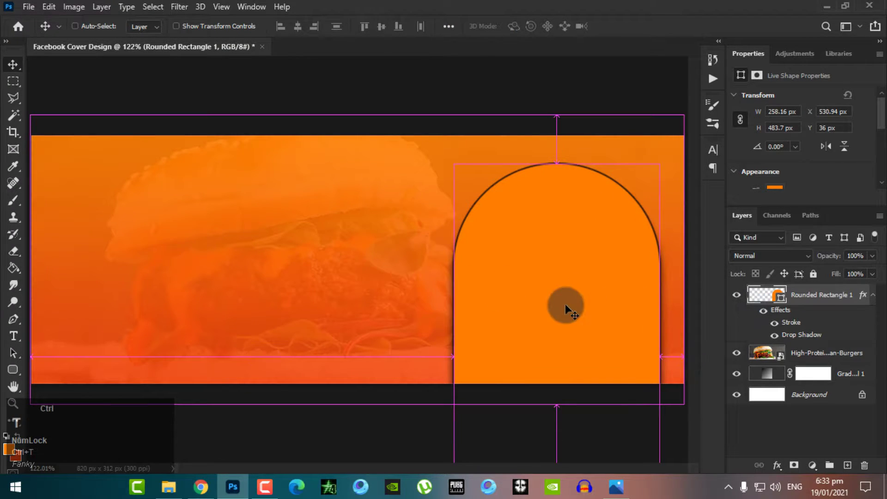
{"action": "key", "text": "t"}
{"action": "scroll", "coordinate": [485, 340], "scroll_direction": "down", "scroll_amount": 2}
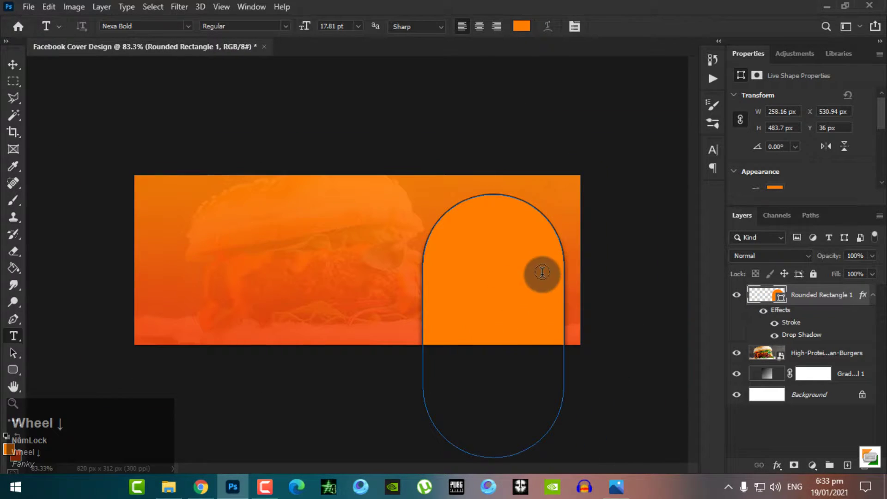
{"action": "left_click", "coordinate": [13, 64]}
{"action": "key", "text": "ctrl+t"}
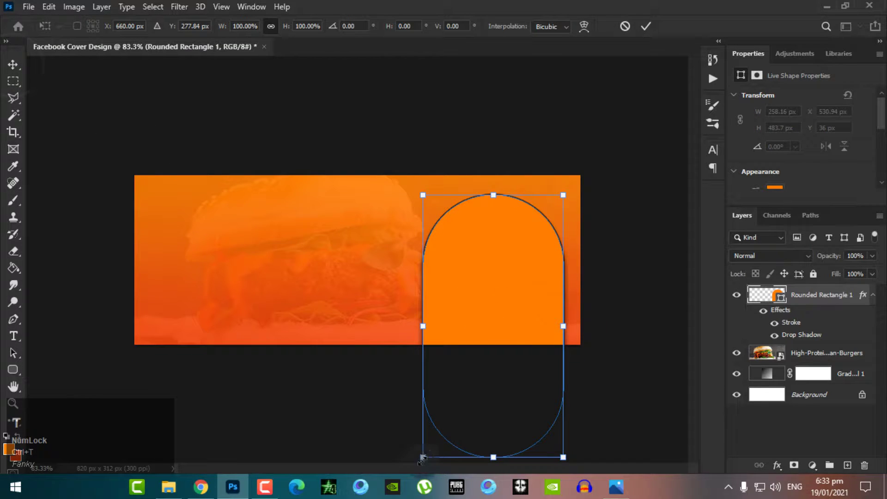
{"action": "left_click_drag", "start_coordinate": [420, 460], "coordinate": [442, 421]}
{"action": "left_click_drag", "start_coordinate": [507, 282], "coordinate": [506, 289]}
{"action": "double_click", "coordinate": [506, 289]}
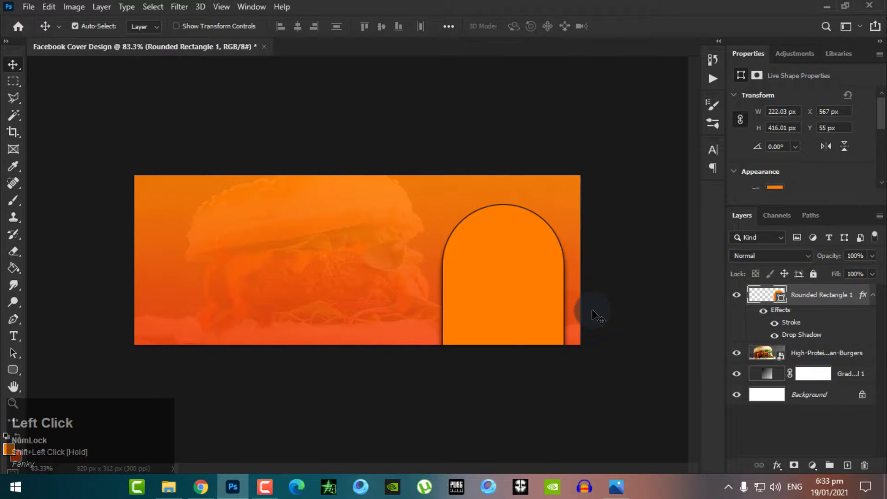
Hide the stroke effect on the rounded rectangle layer.
{"action": "key", "text": "F9"}
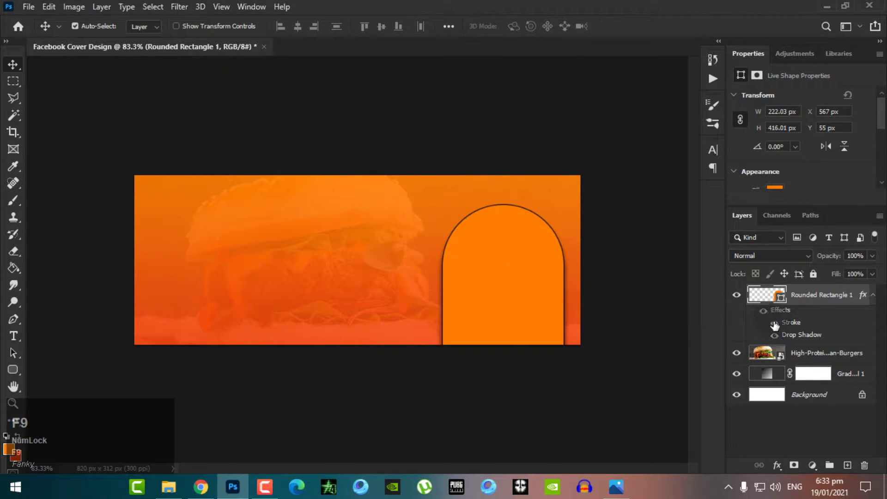
{"action": "left_click", "coordinate": [778, 324]}
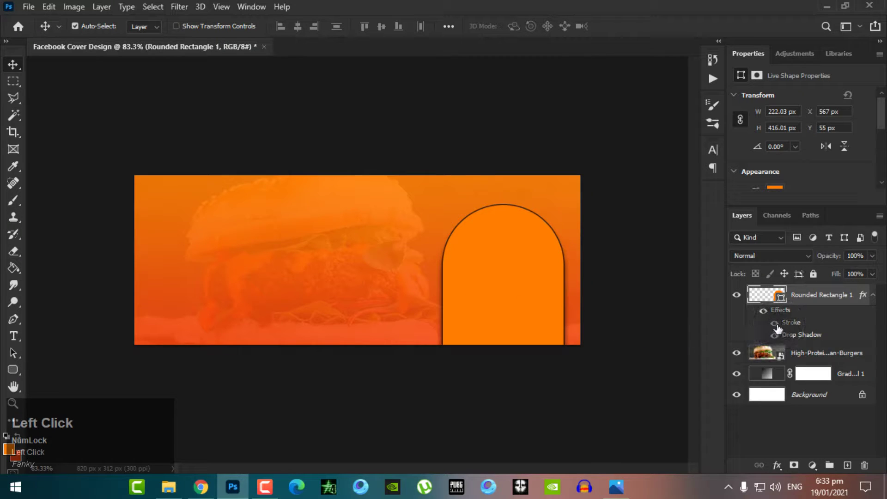
{"action": "scroll", "coordinate": [432, 281], "scroll_direction": "up", "scroll_amount": 2}
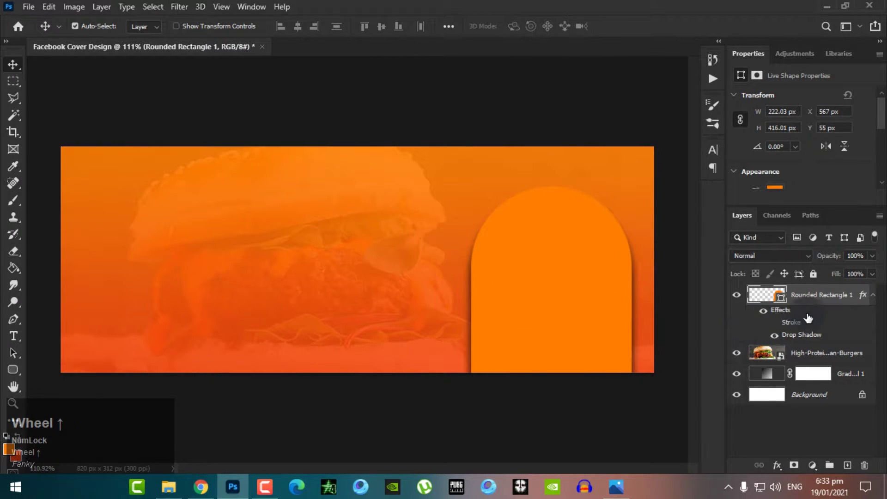
Soften the rounded rectangle's drop shadow to 25% opacity, 45° angle, 1 px distance and 10 px size.
{"action": "double_click", "coordinate": [802, 334]}
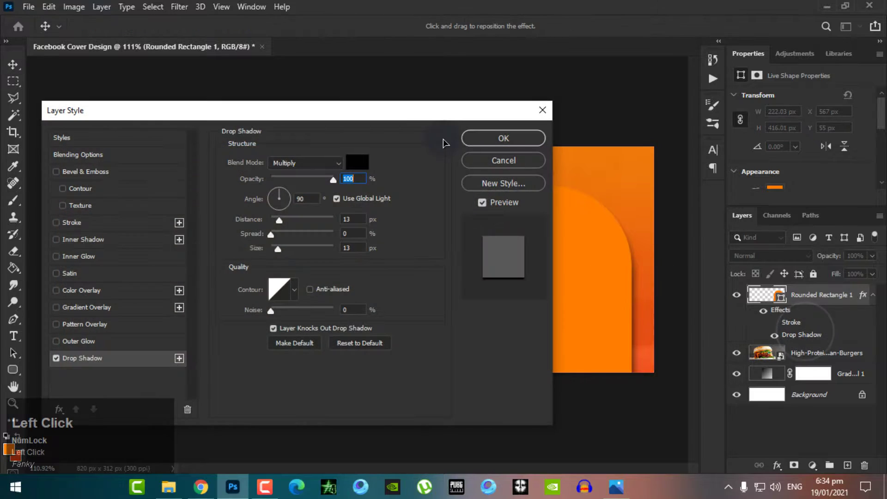
{"action": "left_click_drag", "start_coordinate": [400, 113], "coordinate": [317, 92]}
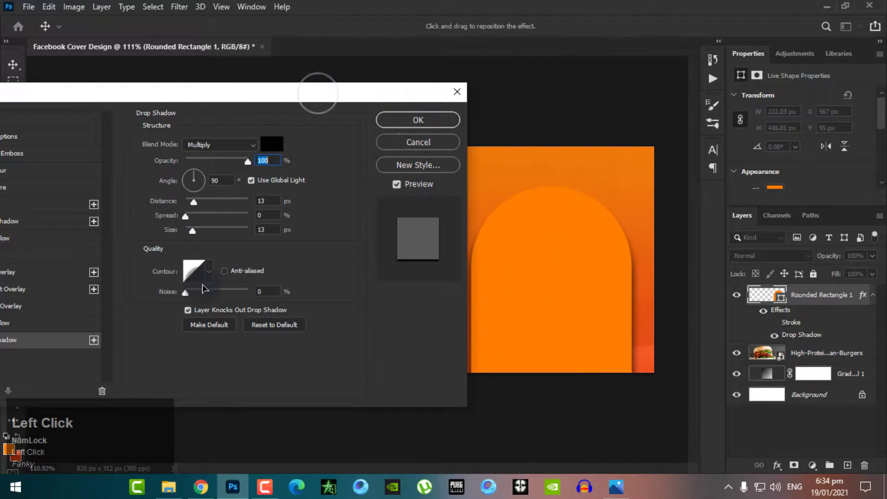
{"action": "left_click_drag", "start_coordinate": [247, 161], "coordinate": [209, 189]}
{"action": "left_click_drag", "start_coordinate": [512, 255], "coordinate": [515, 242]}
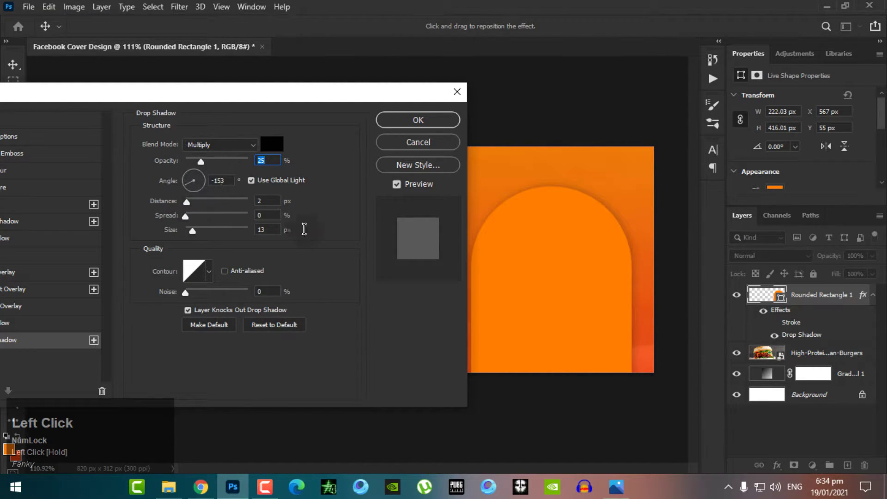
{"action": "left_click_drag", "start_coordinate": [527, 232], "coordinate": [533, 232]}
{"action": "left_click_drag", "start_coordinate": [208, 235], "coordinate": [201, 233]}
{"action": "left_click", "coordinate": [435, 121]}
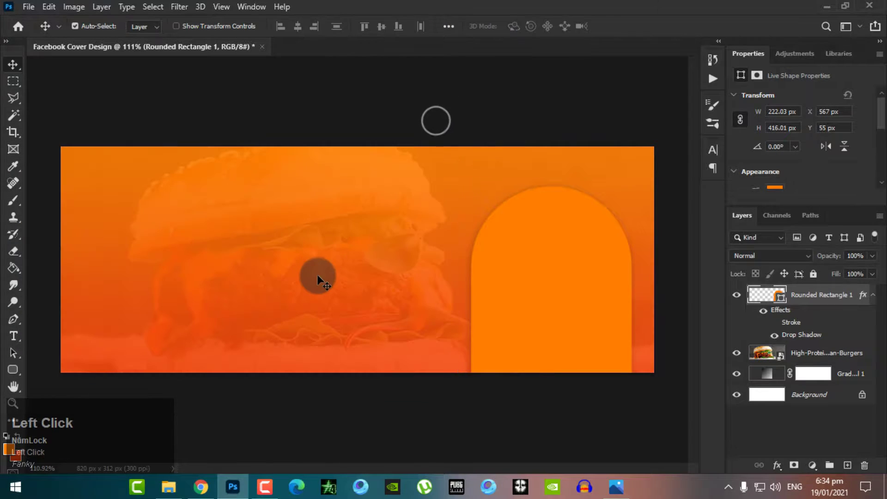
{"action": "scroll", "coordinate": [315, 278], "scroll_direction": "down", "scroll_amount": 1}
{"action": "scroll", "coordinate": [315, 279], "scroll_direction": "up", "scroll_amount": 2}
{"action": "scroll", "coordinate": [315, 279], "scroll_direction": "down", "scroll_amount": 1}
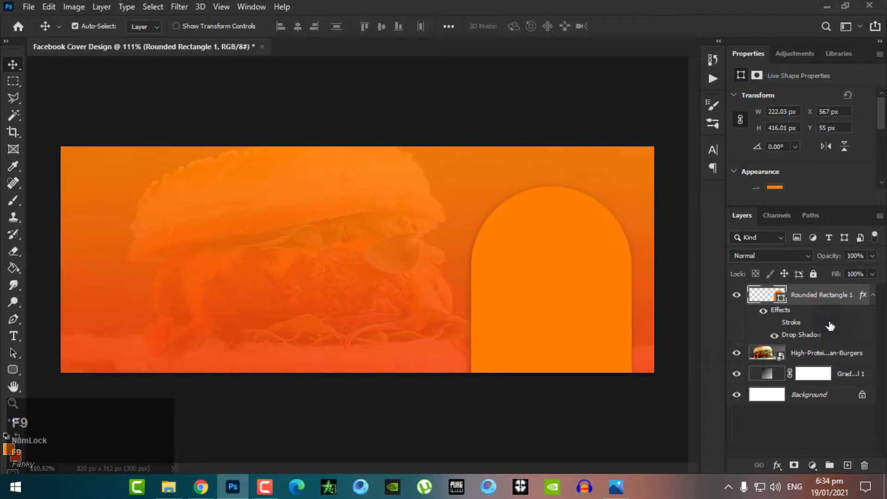
Duplicate the rounded rectangle layer and move the copy to about X 61 px, Y -166 px, overhanging the canvas's upper edge.
{"action": "right_click", "coordinate": [824, 306]}
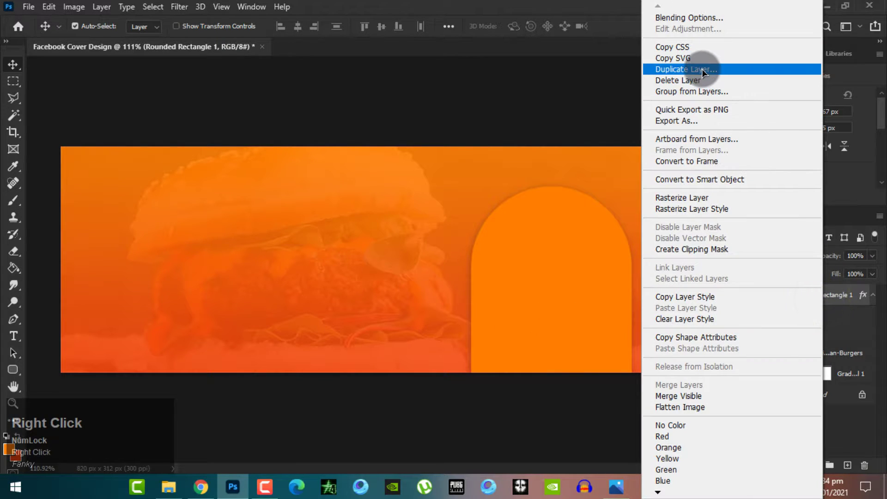
{"action": "left_click", "coordinate": [702, 65]}
{"action": "left_click", "coordinate": [551, 124]}
{"action": "left_click_drag", "start_coordinate": [561, 253], "coordinate": [167, 58]}
{"action": "scroll", "coordinate": [202, 211], "scroll_direction": "down", "scroll_amount": 4}
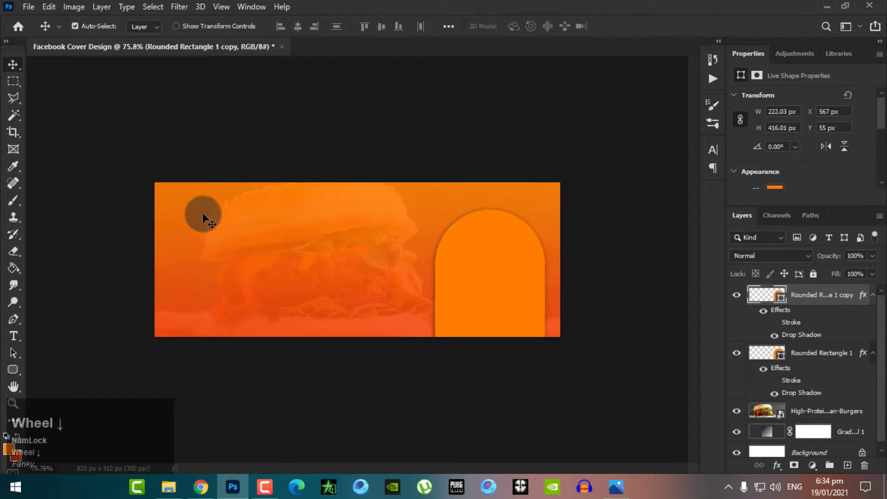
{"action": "left_click_drag", "start_coordinate": [516, 265], "coordinate": [267, 155]}
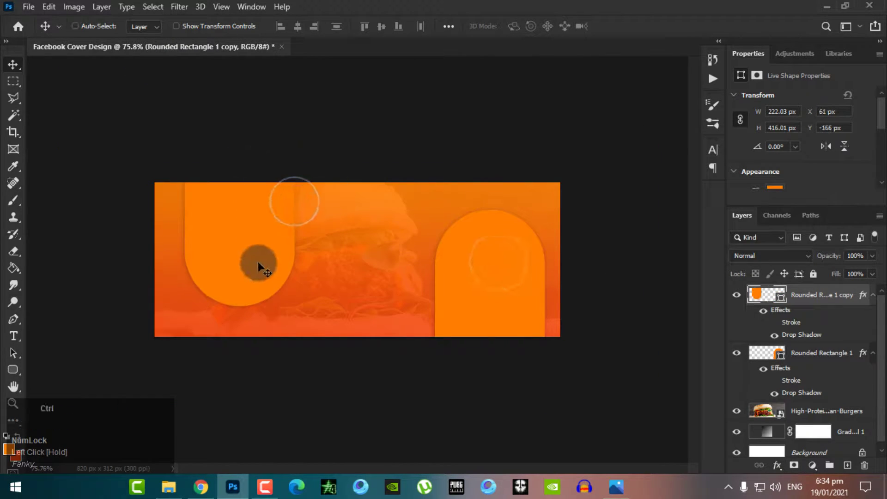
Scale the rounded rectangle copy proportionally to about 143 × 268 px, placed at about X 44 px, Y -134 px.
{"action": "key", "text": "ctrl+t"}
{"action": "left_click_drag", "start_coordinate": [293, 305], "coordinate": [221, 219]}
{"action": "key", "text": "Return"}
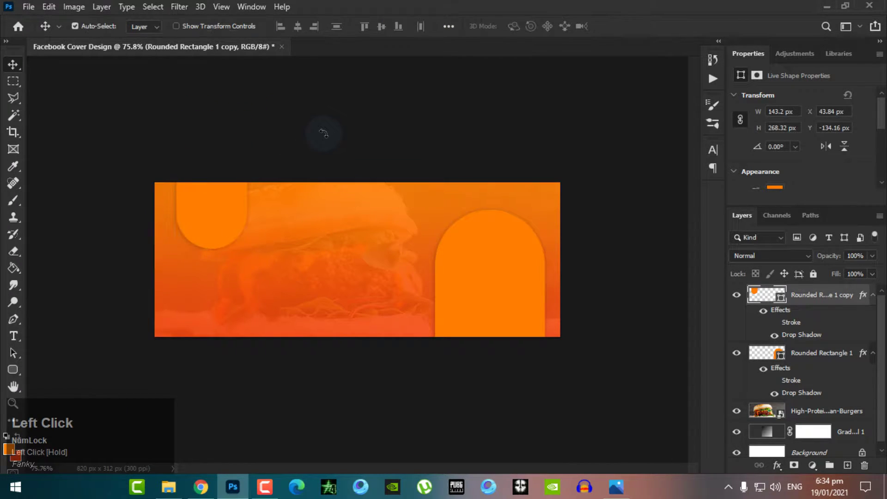
Show the stroke effect on the rounded rectangle copy.
{"action": "scroll", "coordinate": [306, 130], "scroll_direction": "up", "scroll_amount": 1}
{"action": "scroll", "coordinate": [305, 130], "scroll_direction": "up", "scroll_amount": 1}
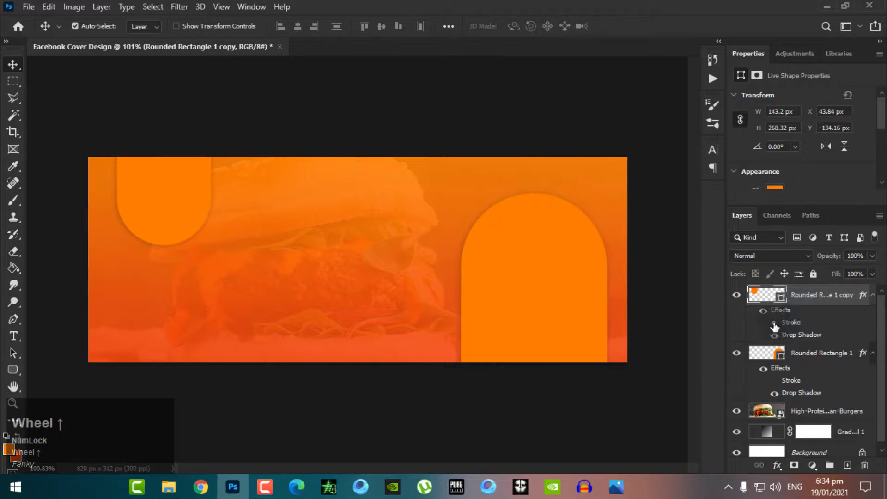
{"action": "left_click", "coordinate": [774, 323]}
{"action": "scroll", "coordinate": [143, 149], "scroll_direction": "up", "scroll_amount": 1}
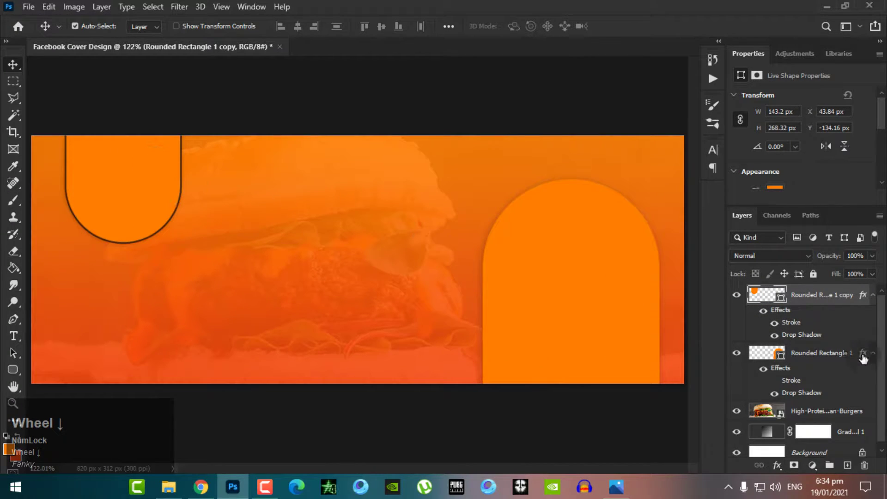
Set the copy's drop shadow to a 90° angle, 8 px distance and 34% opacity, and apply the layer style.
{"action": "double_click", "coordinate": [811, 336]}
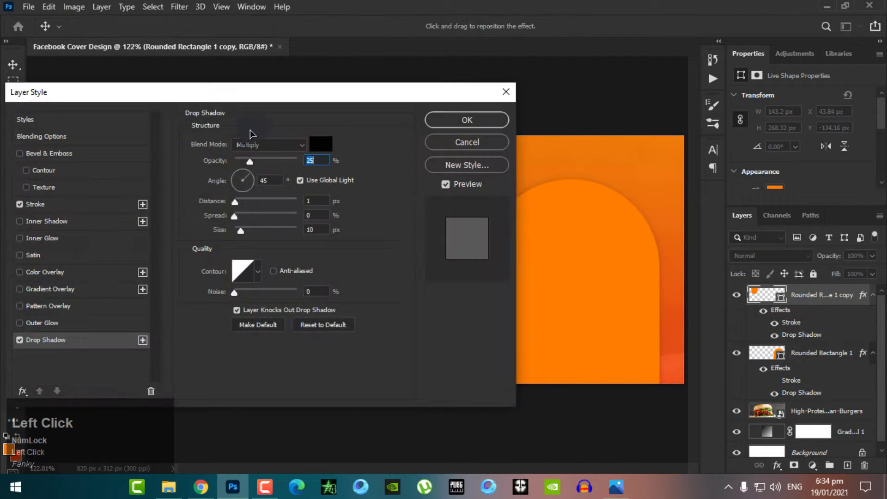
{"action": "left_click_drag", "start_coordinate": [285, 96], "coordinate": [565, 87]}
{"action": "left_click_drag", "start_coordinate": [220, 200], "coordinate": [124, 221]}
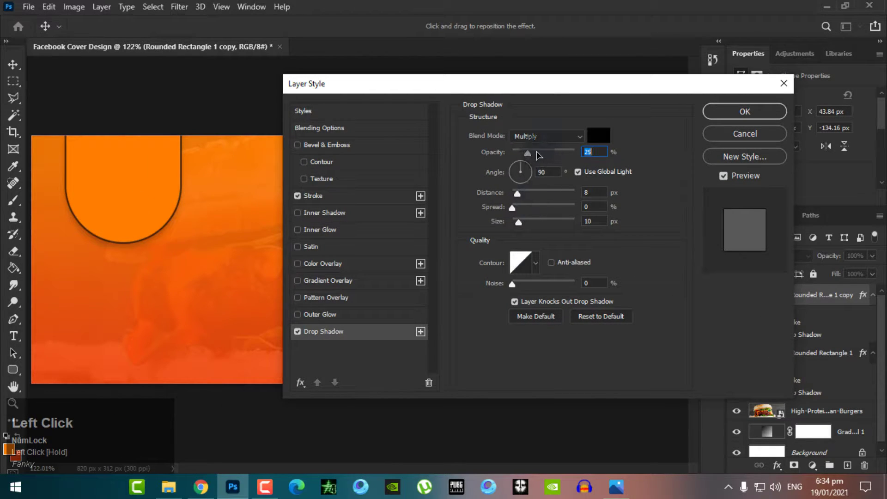
{"action": "left_click_drag", "start_coordinate": [538, 154], "coordinate": [532, 152]}
{"action": "left_click", "coordinate": [717, 118]}
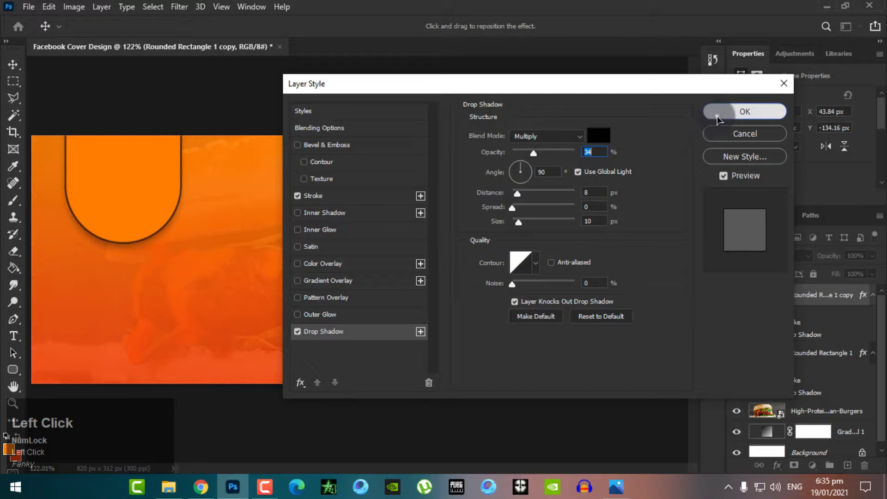
{"action": "scroll", "coordinate": [222, 291], "scroll_direction": "up", "scroll_amount": 2}
{"action": "scroll", "coordinate": [223, 291], "scroll_direction": "down", "scroll_amount": 2}
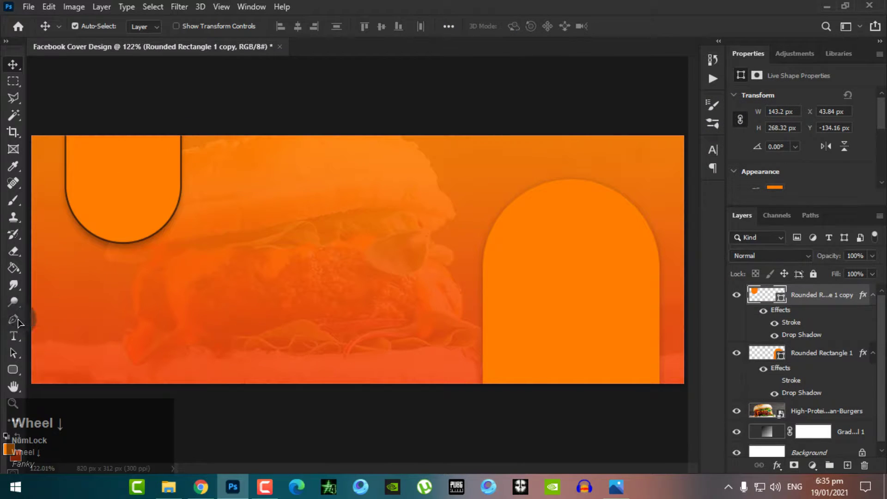
Add a text layer reading "Classic" over the middle of the cover.
{"action": "left_click", "coordinate": [13, 336]}
{"action": "left_click", "coordinate": [289, 239]}
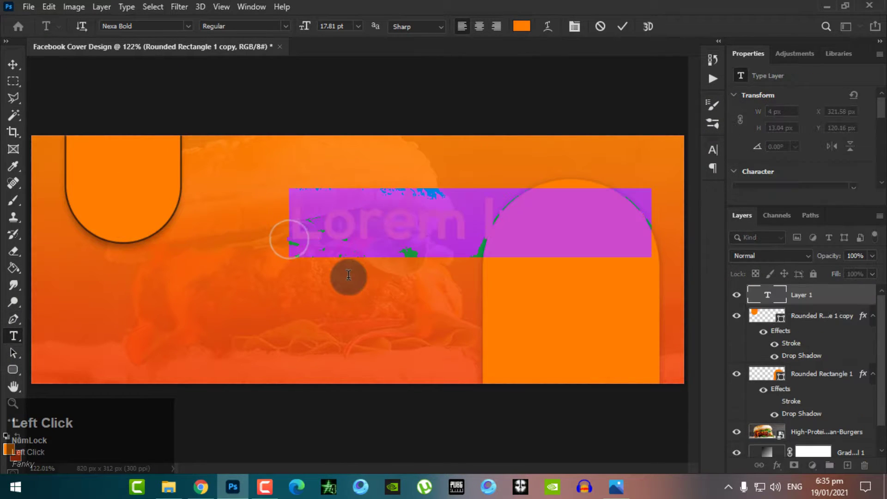
{"action": "key", "text": "Caps_Lock"}
{"action": "type", "text": "C"}
{"action": "key", "text": "Caps_Lock"}
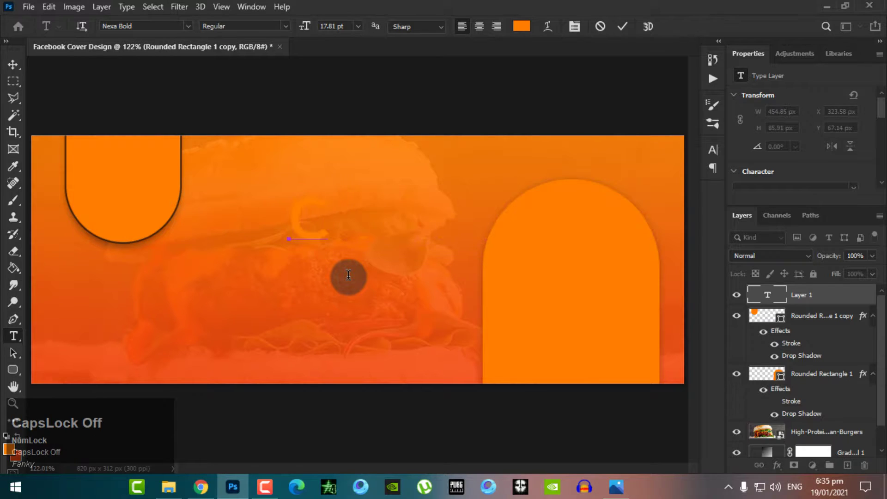
{"action": "type", "text": "lassic"}
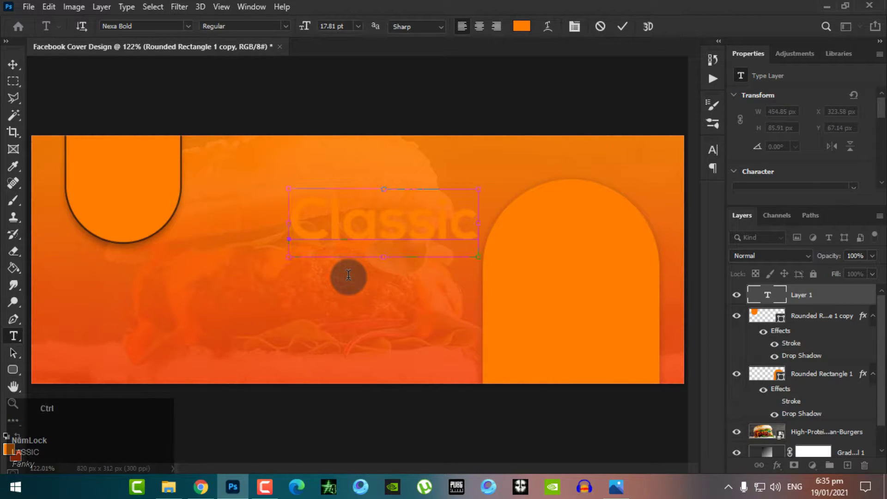
Colour the "Classic" text white (ffffff) and set its font to Belgates.
{"action": "key", "text": "ctrl+a"}
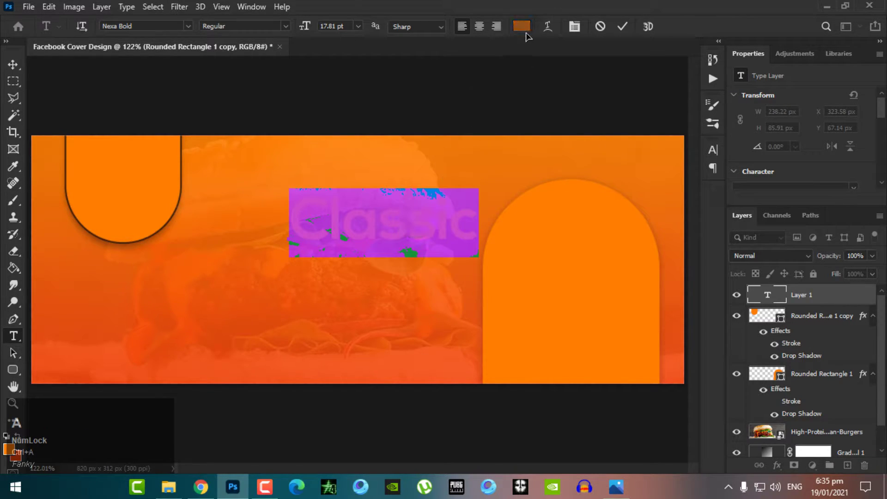
{"action": "left_click", "coordinate": [521, 27]}
{"action": "type", "text": "ffffff"}
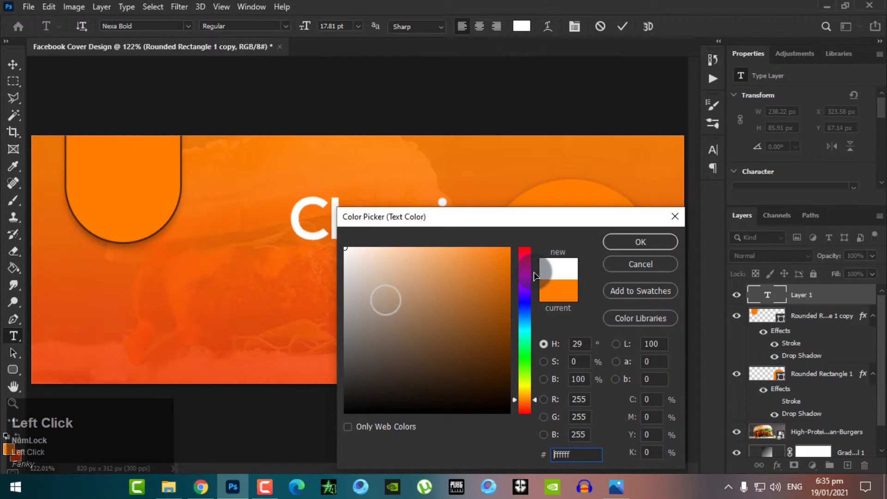
{"action": "left_click", "coordinate": [637, 242]}
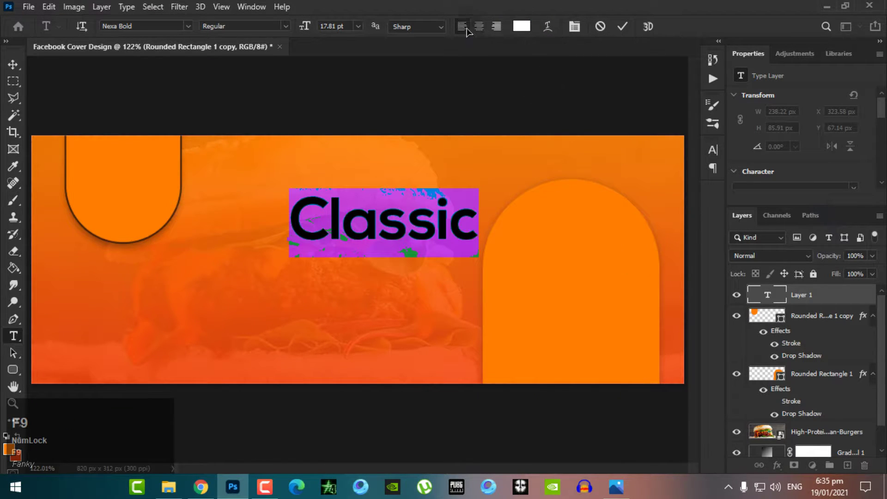
{"action": "left_click", "coordinate": [192, 27]}
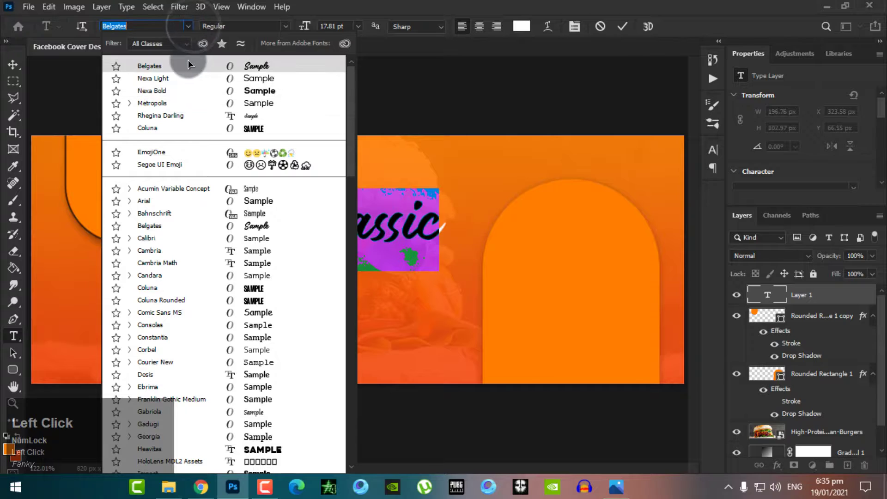
{"action": "left_click", "coordinate": [188, 61]}
Scale the "Classic" text down to about 125 × 65 px and place it at about X 330 px, Y 63 px.
{"action": "left_click", "coordinate": [13, 64]}
{"action": "key", "text": "ctrl+t"}
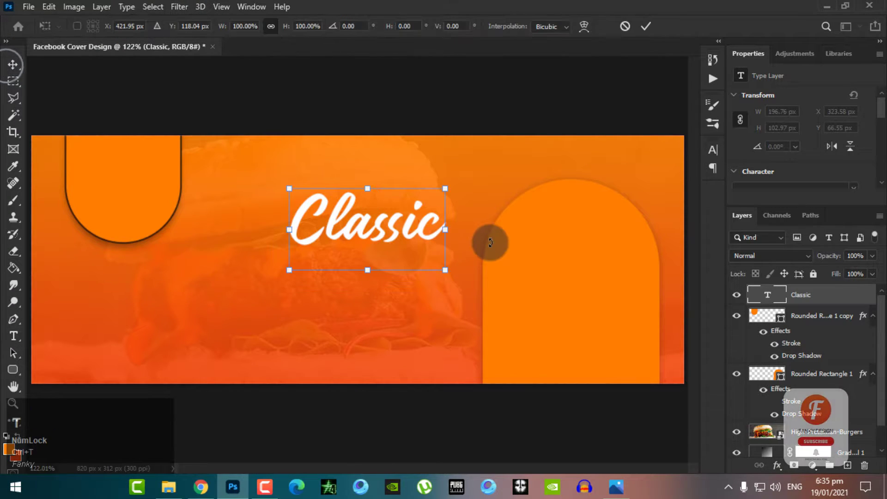
{"action": "left_click_drag", "start_coordinate": [444, 276], "coordinate": [390, 242]}
{"action": "key", "text": "Return"}
Add a text layer reading "BURGERS" below "Classic" and set its font to Nexa Bold.
{"action": "left_click", "coordinate": [14, 338]}
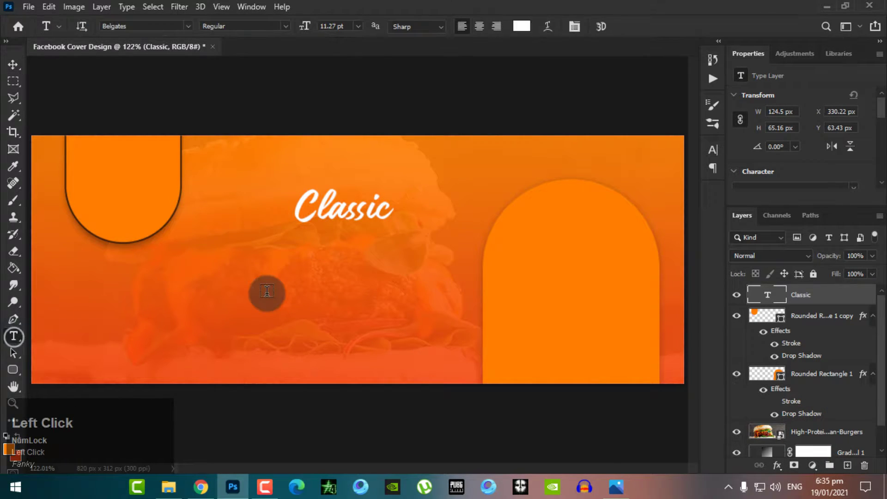
{"action": "left_click", "coordinate": [267, 294]}
{"action": "type", "text": "B"}
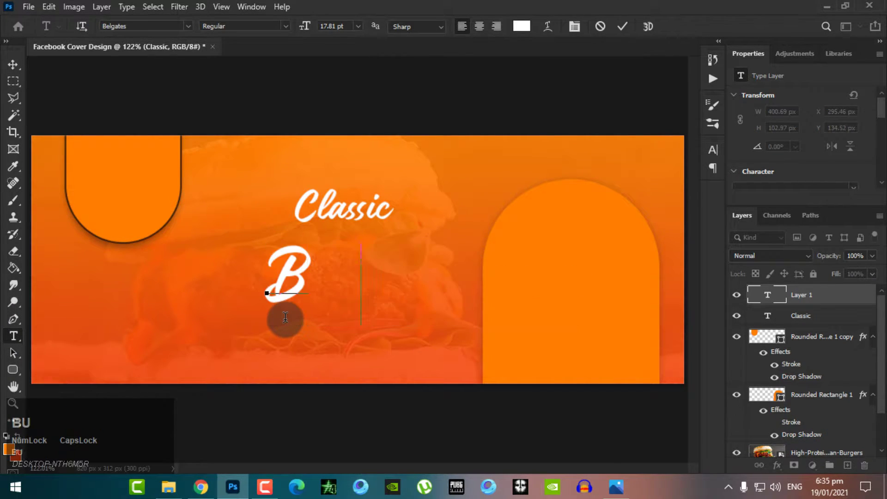
{"action": "type", "text": "URGERS"}
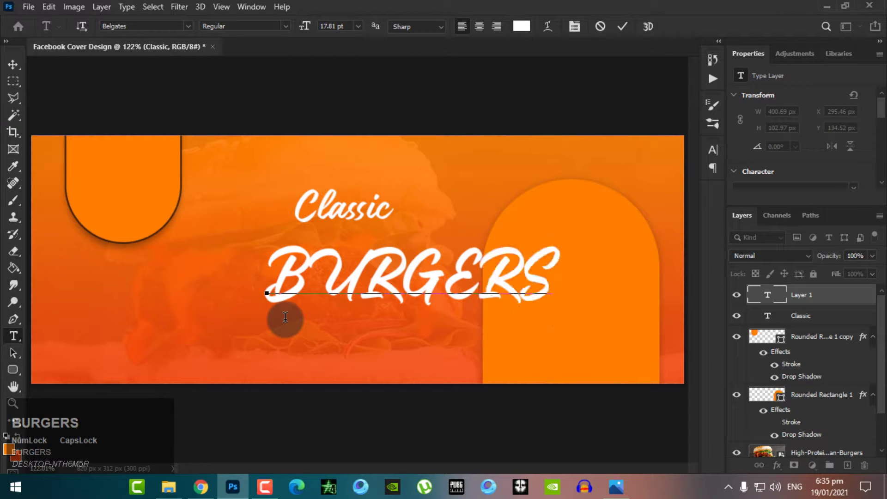
{"action": "key", "text": "ctrl+a"}
{"action": "left_click", "coordinate": [190, 26]}
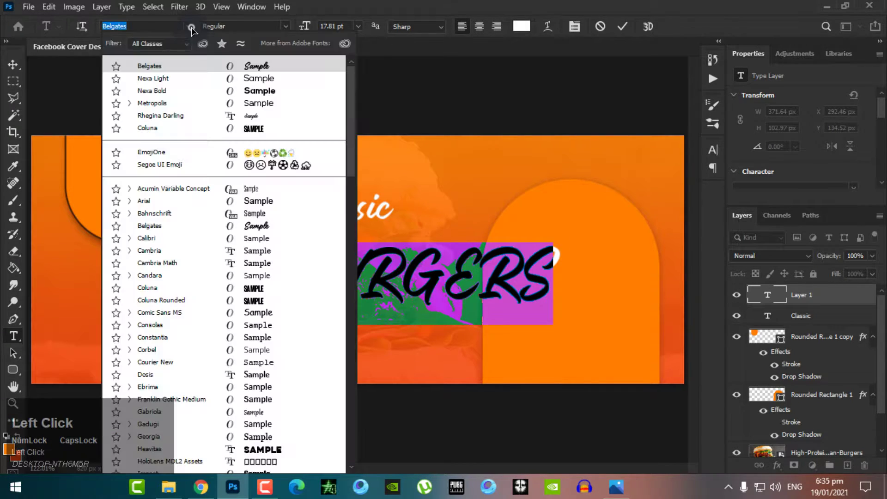
{"action": "left_click", "coordinate": [196, 88]}
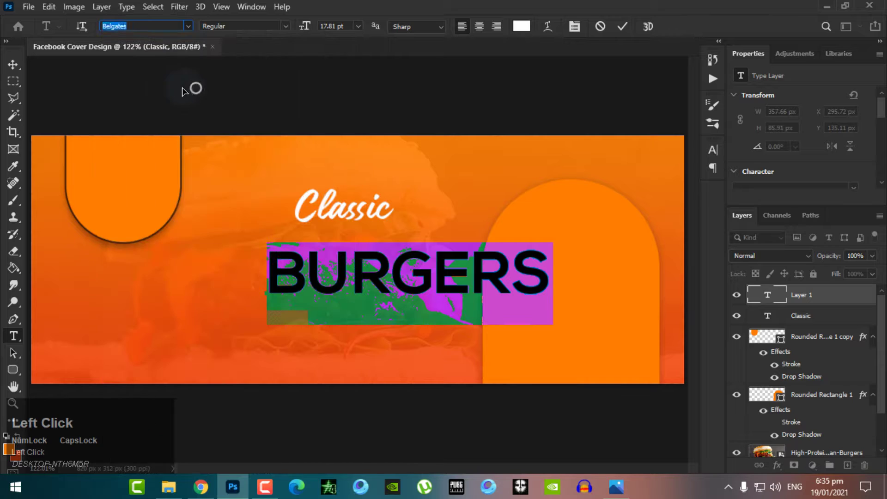
Scale the "BURGERS" text down to about 271 × 65 px and place it at about X 257 px, Y 123 px.
{"action": "left_click", "coordinate": [13, 61]}
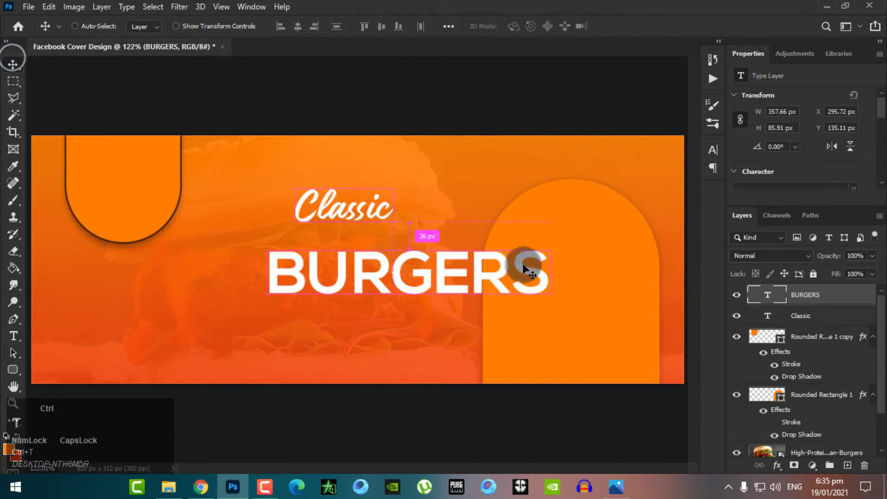
{"action": "key", "text": "ctrl+t"}
{"action": "left_click_drag", "start_coordinate": [550, 277], "coordinate": [484, 281]}
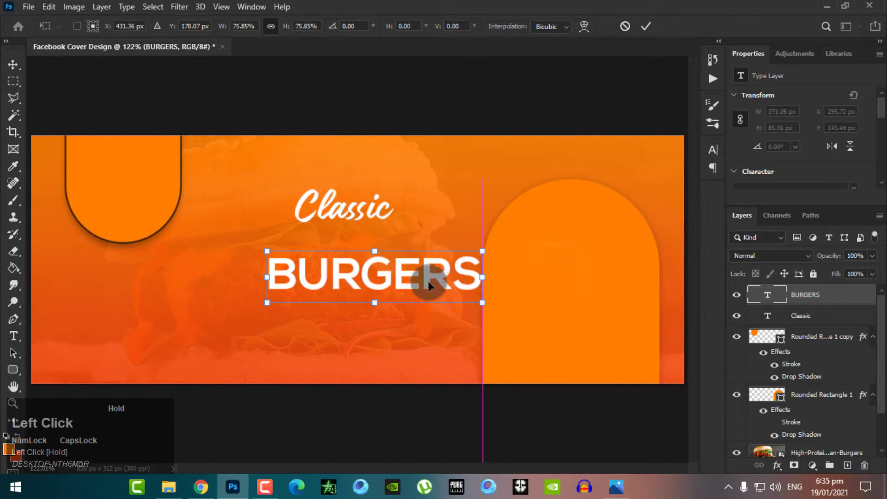
{"action": "left_click_drag", "start_coordinate": [425, 280], "coordinate": [385, 256]}
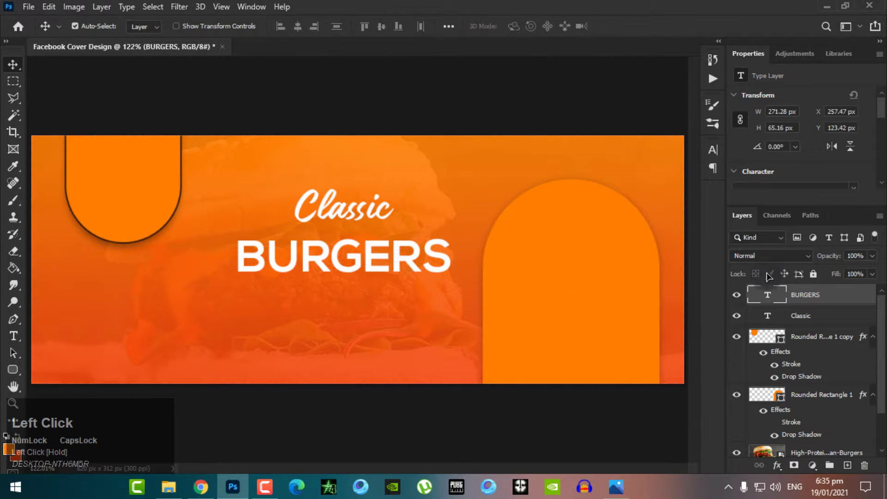
Scale the "Classic" text down to about 75 × 39 px, at about X 355 px, Y 91 px, just above "BURGERS".
{"action": "left_click", "coordinate": [801, 316]}
{"action": "key", "text": "ctrl+t"}
{"action": "scroll", "coordinate": [313, 220], "scroll_direction": "up", "scroll_amount": 2}
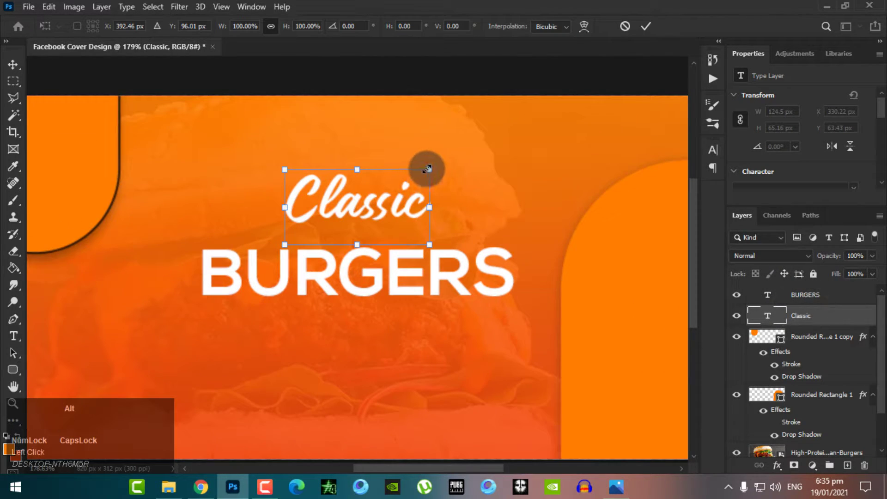
{"action": "left_click_drag", "start_coordinate": [427, 168], "coordinate": [372, 213]}
{"action": "key", "text": "Return"}
{"action": "scroll", "coordinate": [808, 346], "scroll_direction": "down", "scroll_amount": 2}
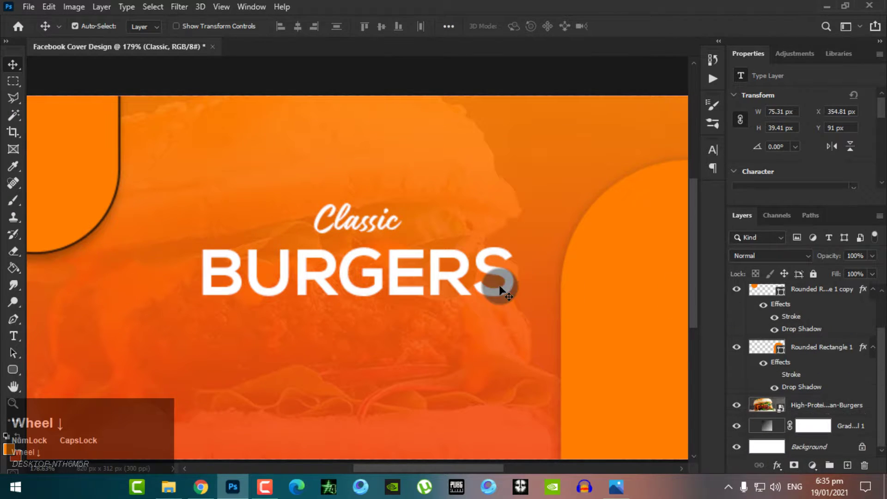
{"action": "scroll", "coordinate": [500, 288], "scroll_direction": "down", "scroll_amount": 4}
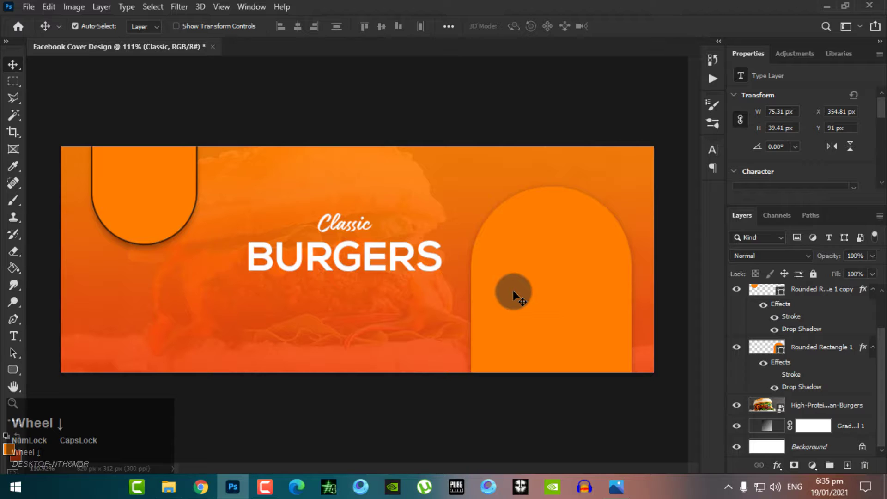
Set the "BURGERS" font to Heavitas and shift the text to about X 265 px to centre it under "Classic".
{"action": "key", "text": "F9"}
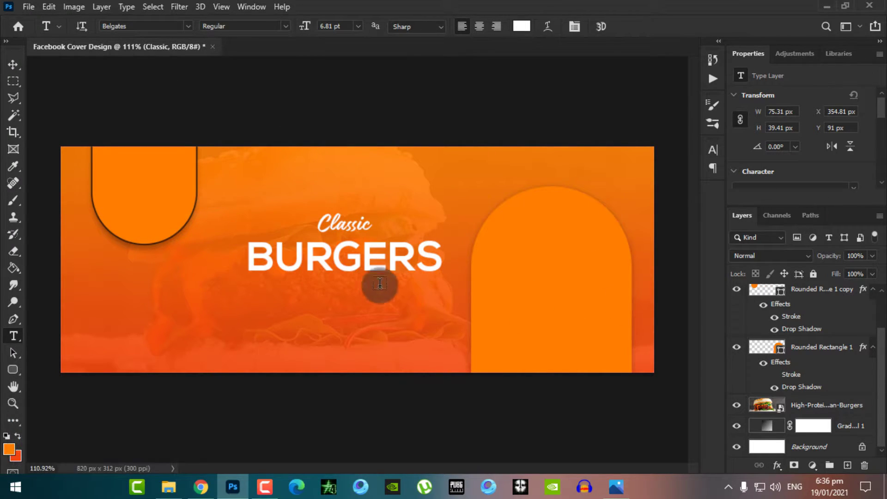
{"action": "double_click", "coordinate": [356, 264]}
{"action": "left_click", "coordinate": [138, 26]}
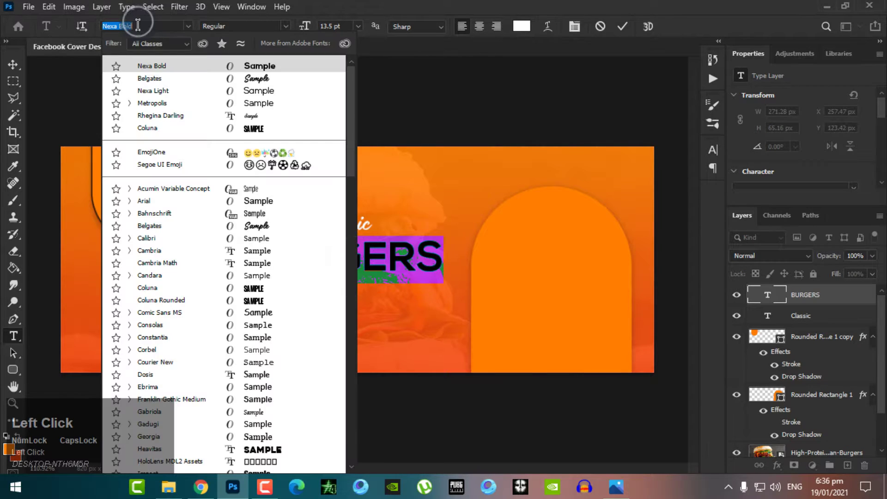
{"action": "type", "text": "HEA"}
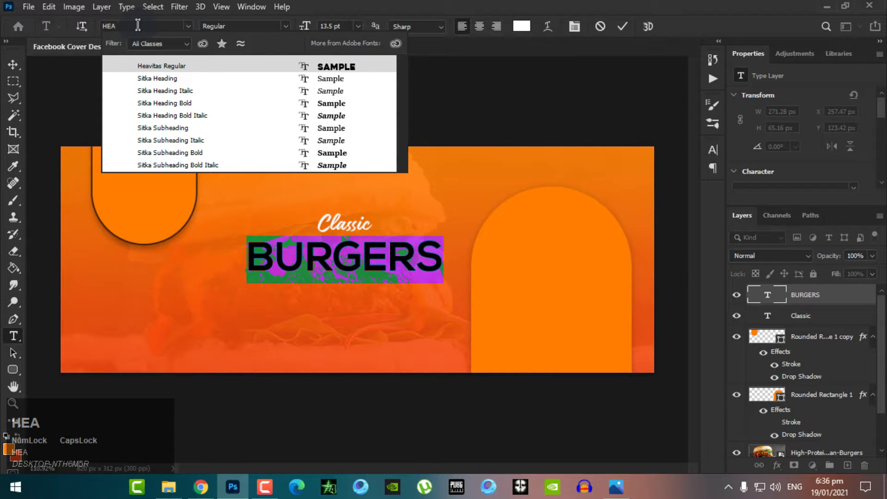
{"action": "key", "text": "Down"}
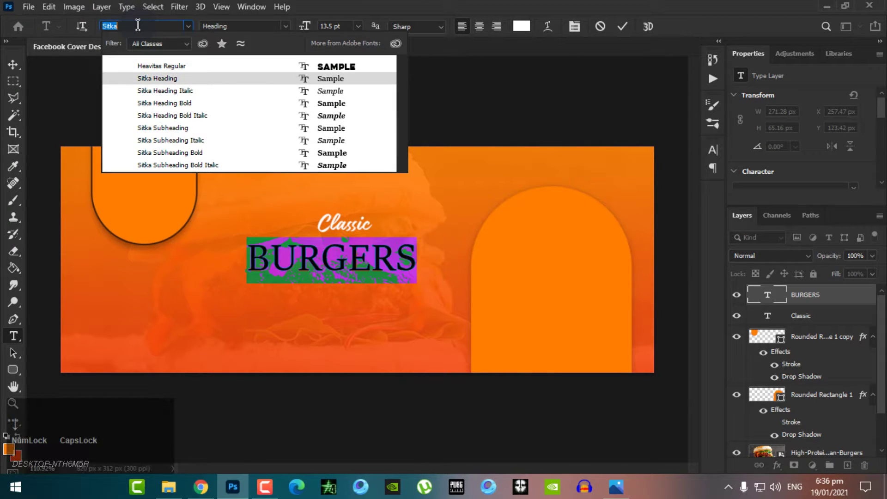
{"action": "key", "text": "Up"}
{"action": "key", "text": "Return"}
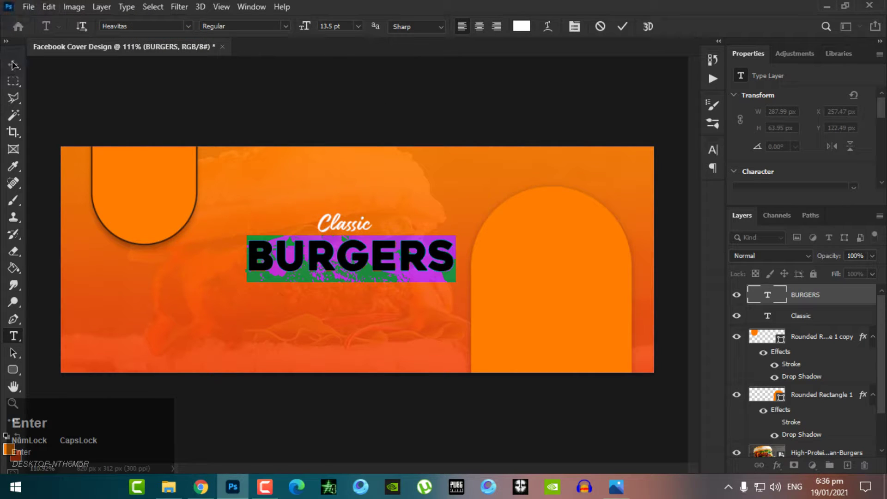
{"action": "left_click", "coordinate": [14, 65]}
{"action": "scroll", "coordinate": [387, 267], "scroll_direction": "up", "scroll_amount": 3}
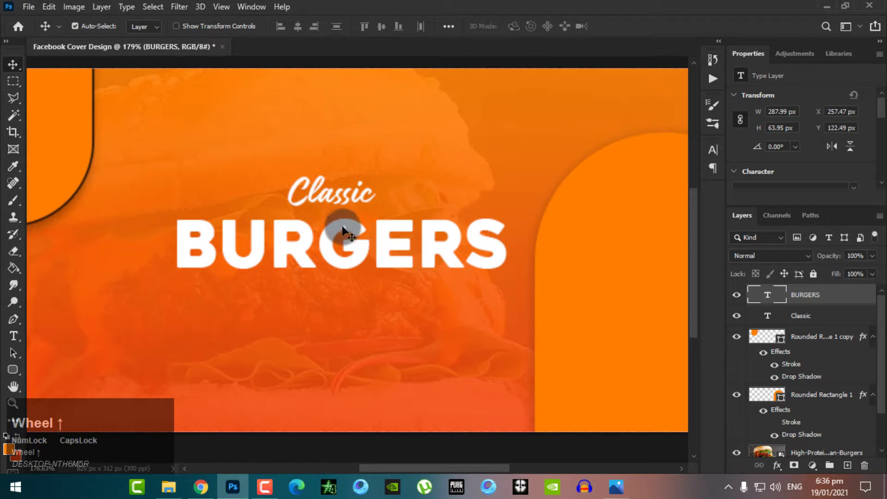
{"action": "left_click_drag", "start_coordinate": [342, 230], "coordinate": [353, 228]}
Give the "BURGERS" layer a 2 px black outside stroke and a colour overlay in the panels' orange (ff7d01).
{"action": "right_click", "coordinate": [814, 299]}
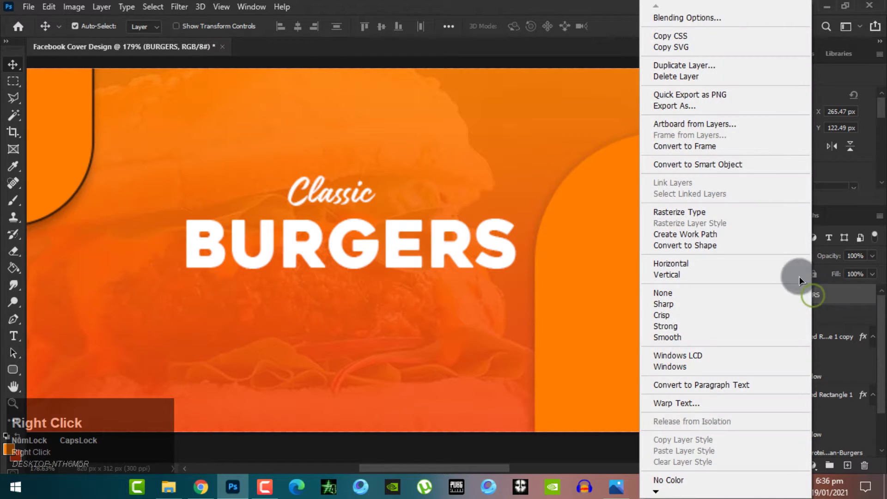
{"action": "left_click", "coordinate": [696, 21]}
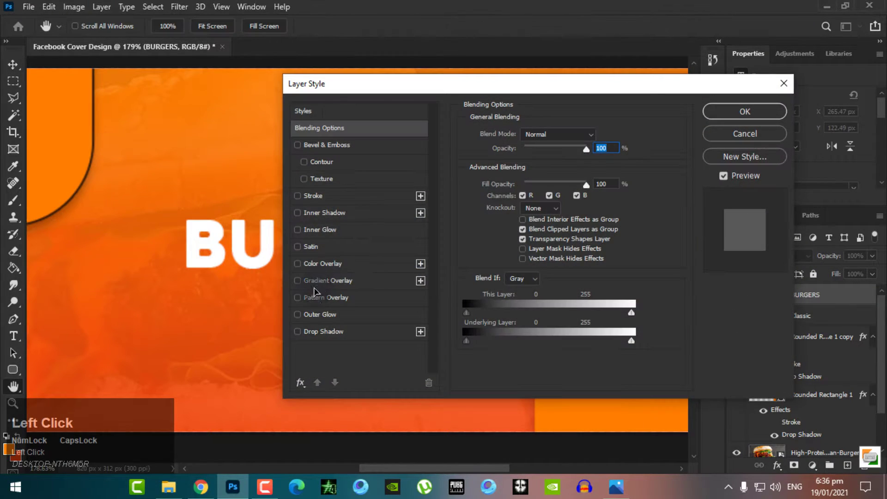
{"action": "left_click", "coordinate": [310, 198]}
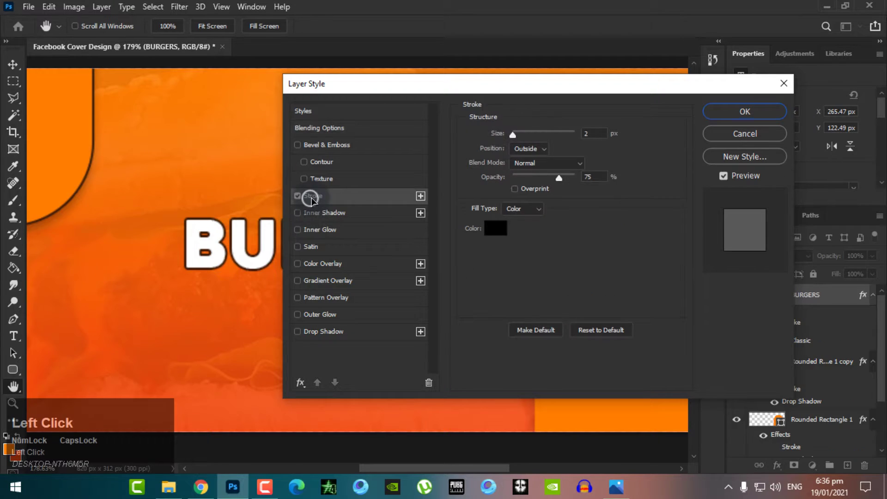
{"action": "left_click", "coordinate": [313, 265]}
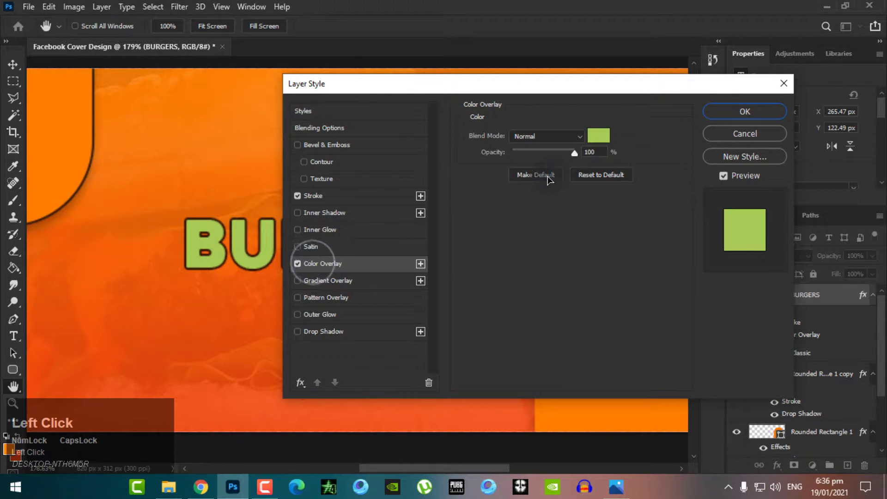
{"action": "left_click", "coordinate": [598, 135]}
{"action": "left_click", "coordinate": [60, 122]}
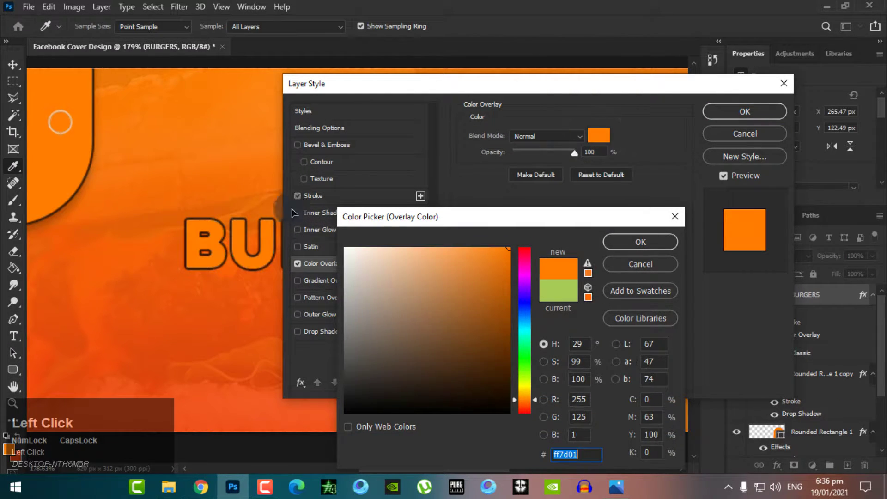
{"action": "left_click", "coordinate": [626, 243]}
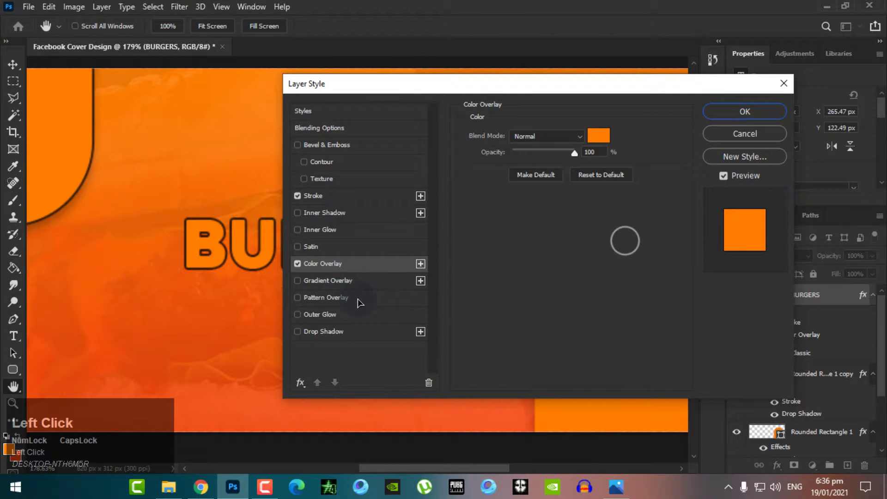
Add a drop shadow to "BURGERS" with 34% opacity, 8 px distance and 10 px size, and apply the layer style.
{"action": "left_click", "coordinate": [316, 332]}
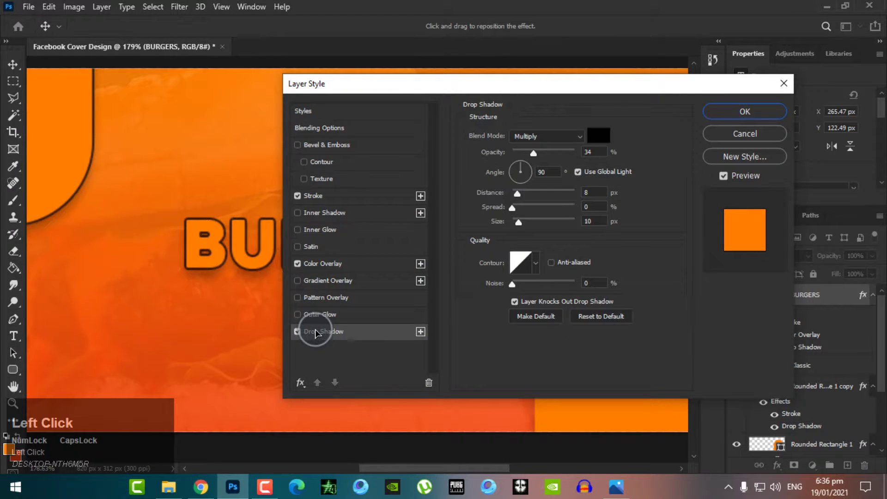
{"action": "left_click", "coordinate": [743, 112]}
{"action": "scroll", "coordinate": [429, 227], "scroll_direction": "down", "scroll_amount": 3}
{"action": "scroll", "coordinate": [421, 248], "scroll_direction": "up", "scroll_amount": 1}
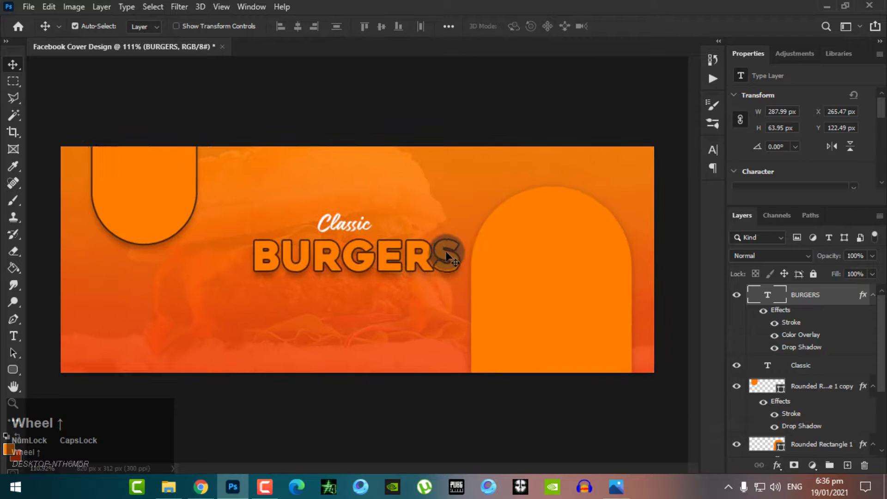
Set the opacity of the "BURGERS" stroke to 50%.
{"action": "double_click", "coordinate": [784, 322]}
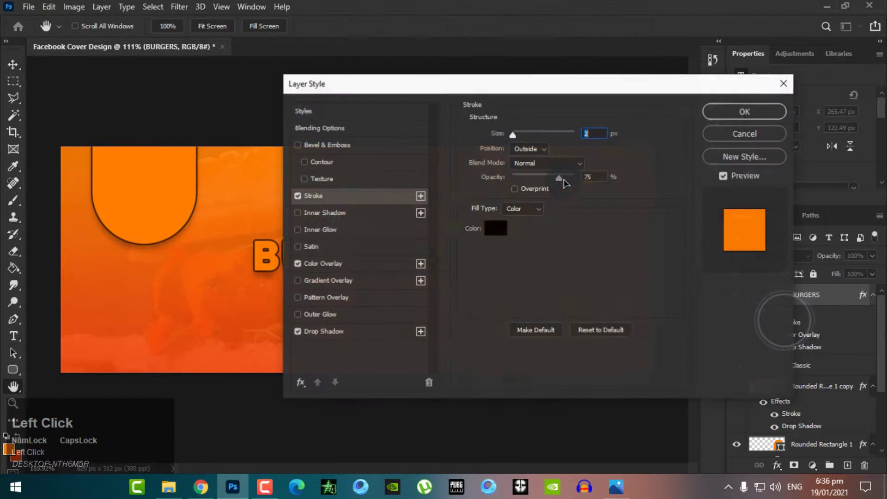
{"action": "left_click_drag", "start_coordinate": [559, 177], "coordinate": [545, 181]}
{"action": "left_click", "coordinate": [718, 110]}
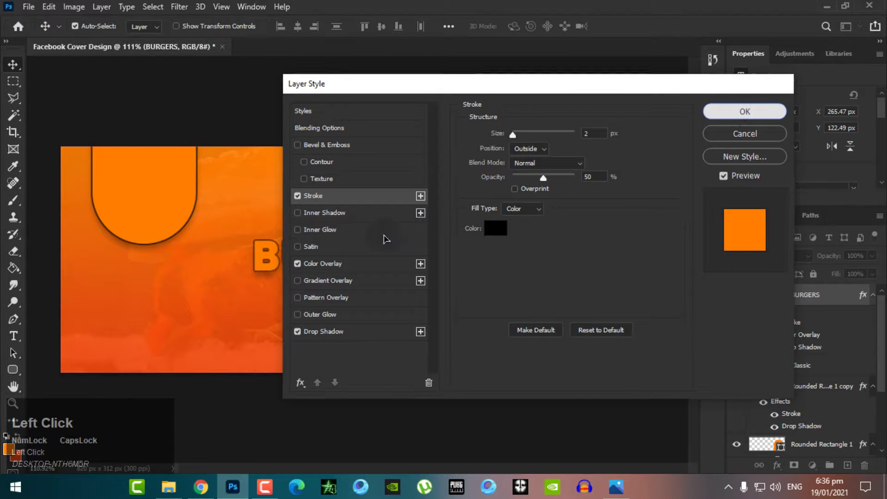
Add a text layer reading "DRINKS AND SHAKES" below "BURGERS".
{"action": "scroll", "coordinate": [298, 284], "scroll_direction": "up", "scroll_amount": 3}
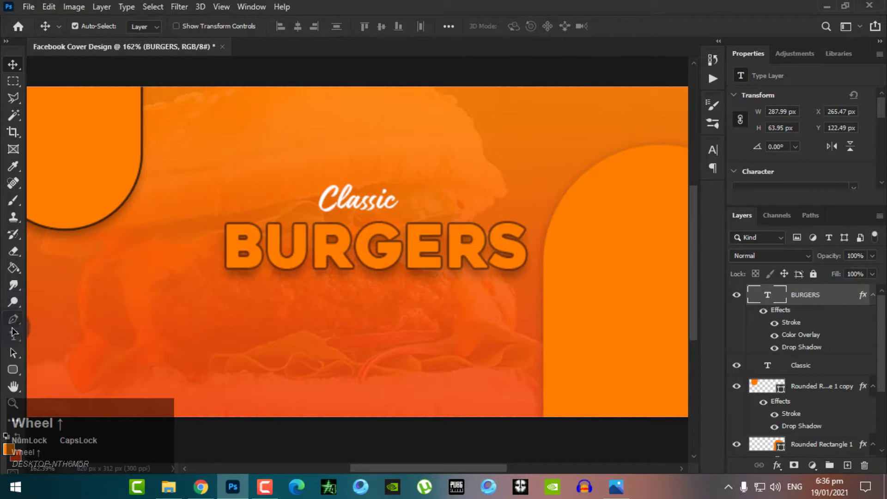
{"action": "left_click", "coordinate": [13, 333]}
{"action": "left_click", "coordinate": [263, 337]}
{"action": "type", "text": "F"}
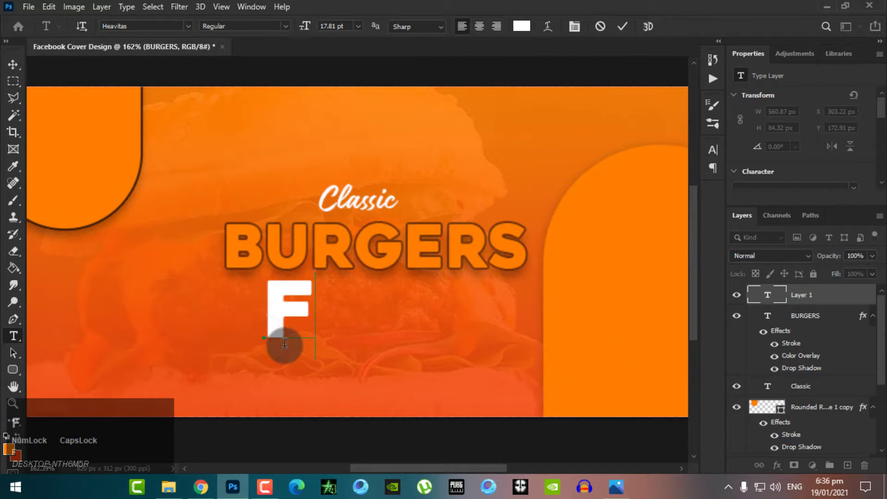
{"action": "key", "text": "BackSpace"}
{"action": "type", "text": "DIN"}
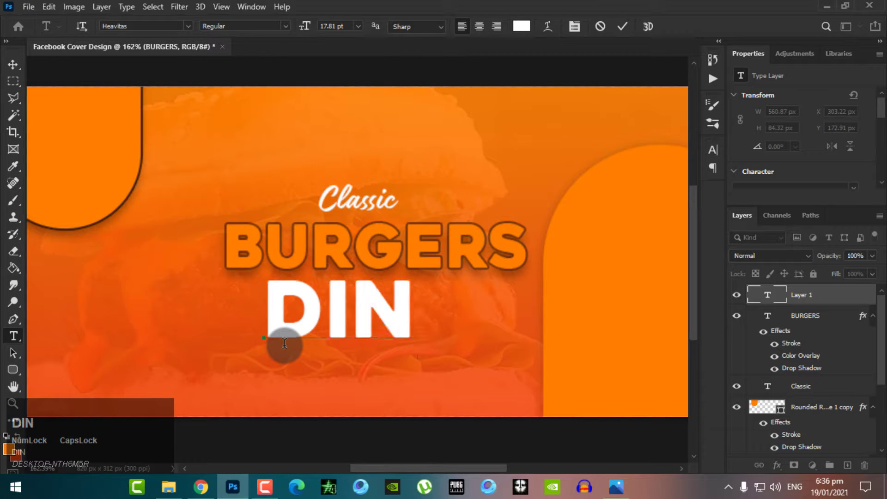
{"action": "key", "text": "BackSpace"}
{"action": "type", "text": "R"}
{"action": "key", "text": "BackSpace"}
{"action": "key", "text": "BackSpace"}
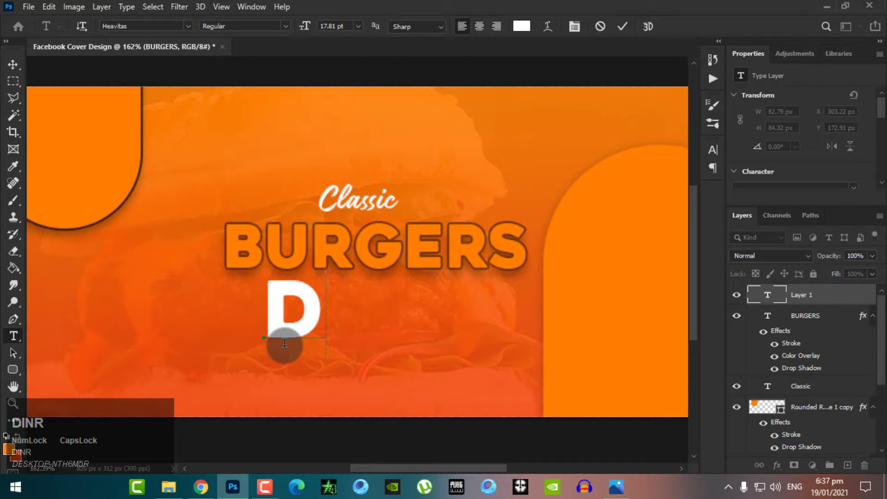
{"action": "type", "text": "RINKS AN"}
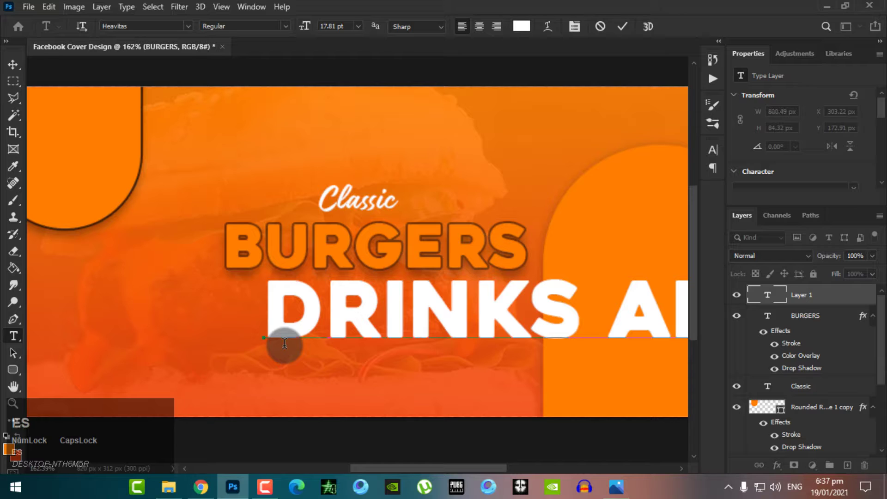
{"action": "type", "text": "D"}
{"action": "key", "text": "ctrl+a"}
{"action": "scroll", "coordinate": [285, 344], "scroll_direction": "down", "scroll_amount": 3}
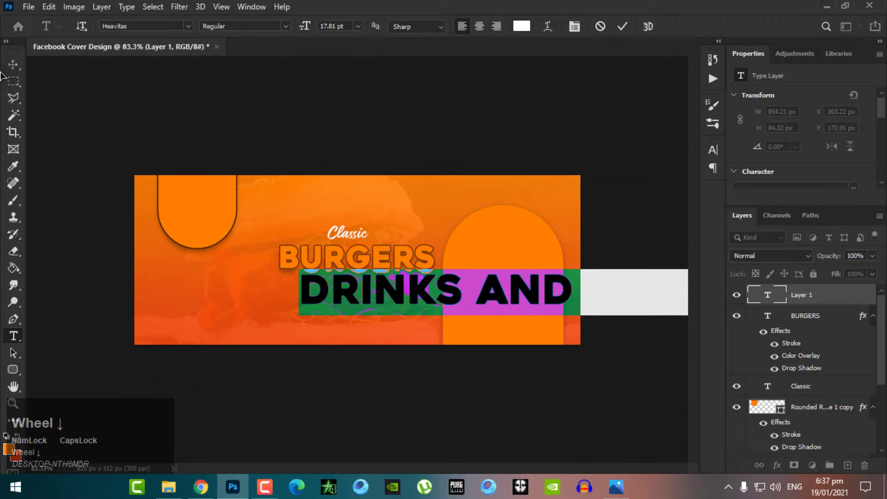
{"action": "left_click", "coordinate": [13, 64]}
Scale the "DRINKS AND SHAKES" text down to about 203 × 20 px, at about X 291 px, Y 185 px.
{"action": "key", "text": "ctrl+t"}
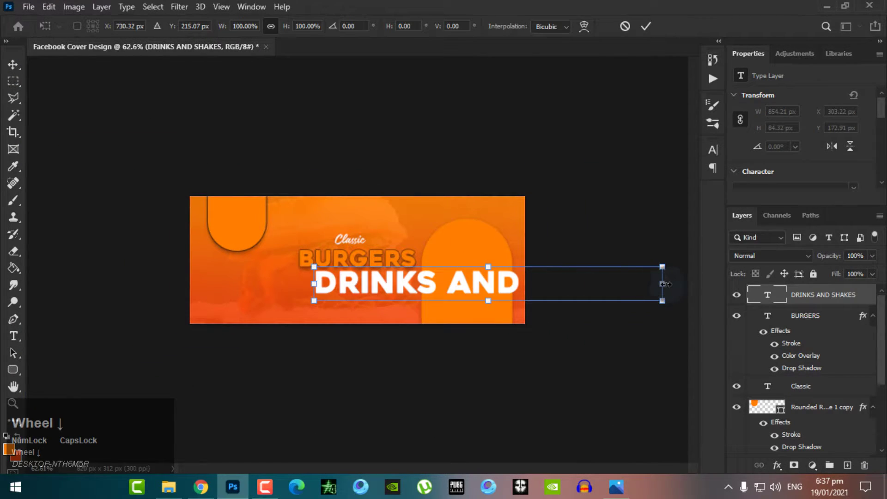
{"action": "left_click_drag", "start_coordinate": [663, 283], "coordinate": [370, 290]}
{"action": "scroll", "coordinate": [387, 308], "scroll_direction": "up", "scroll_amount": 5}
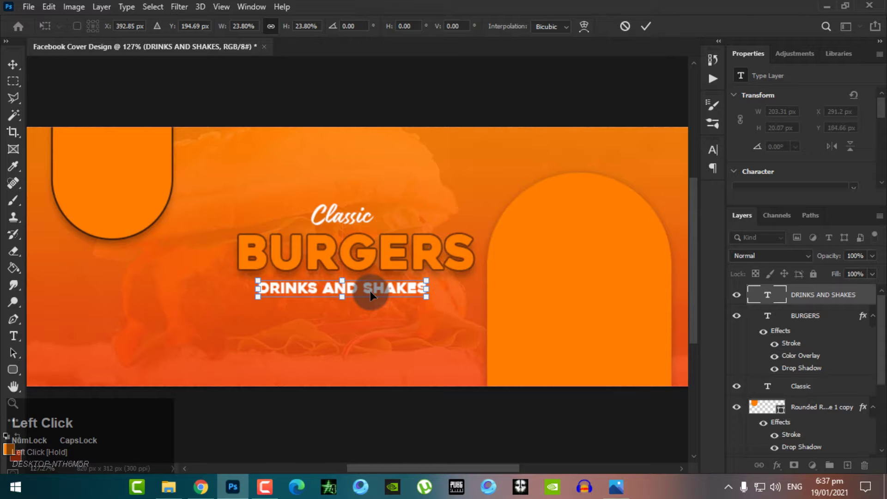
{"action": "double_click", "coordinate": [370, 290]}
Set the font of the "DRINKS AND SHAKES" text to Coluna Condensed Bold.
{"action": "left_click", "coordinate": [9, 339]}
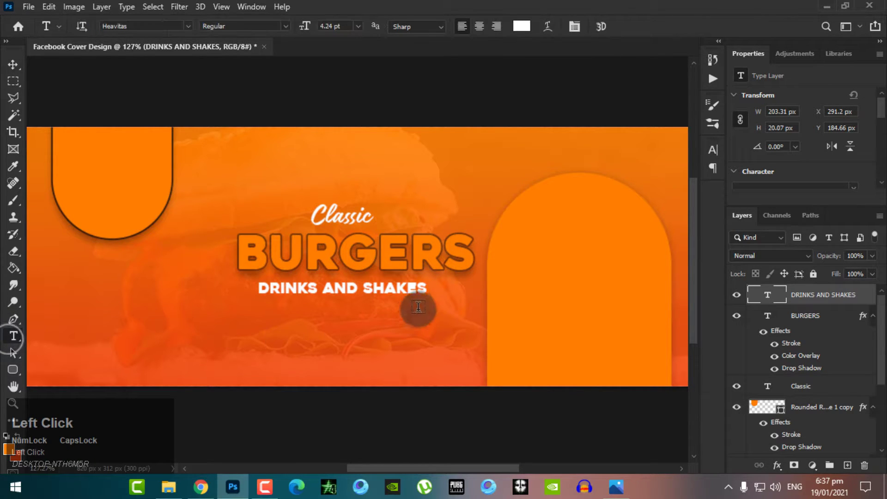
{"action": "triple_click", "coordinate": [355, 291]}
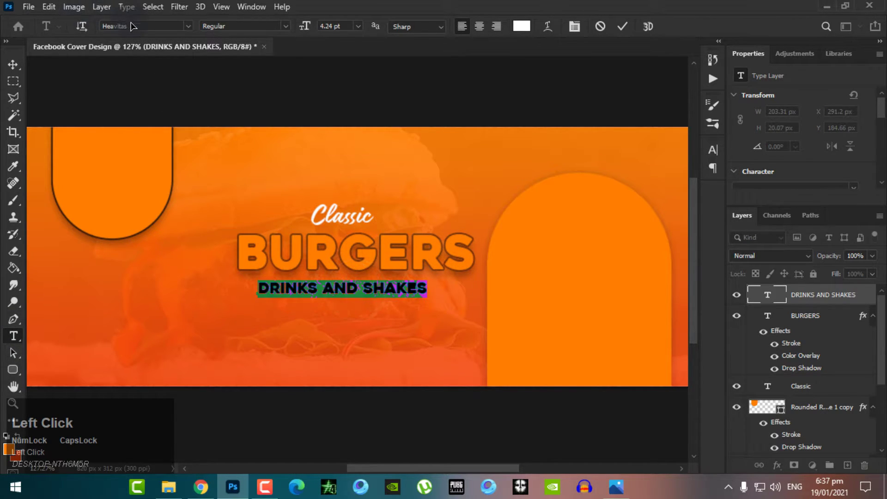
{"action": "type", "text": "NE"}
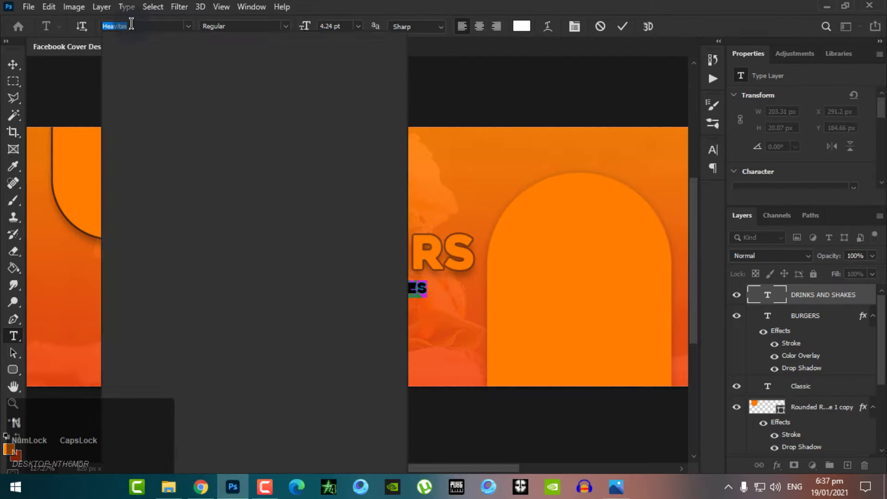
{"action": "key", "text": "BackSpace"}
{"action": "key", "text": "BackSpace"}
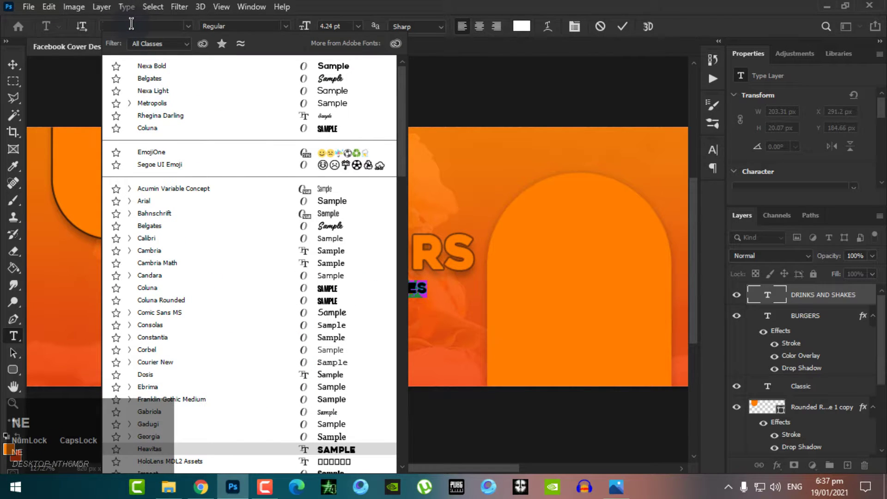
{"action": "left_click", "coordinate": [301, 129]}
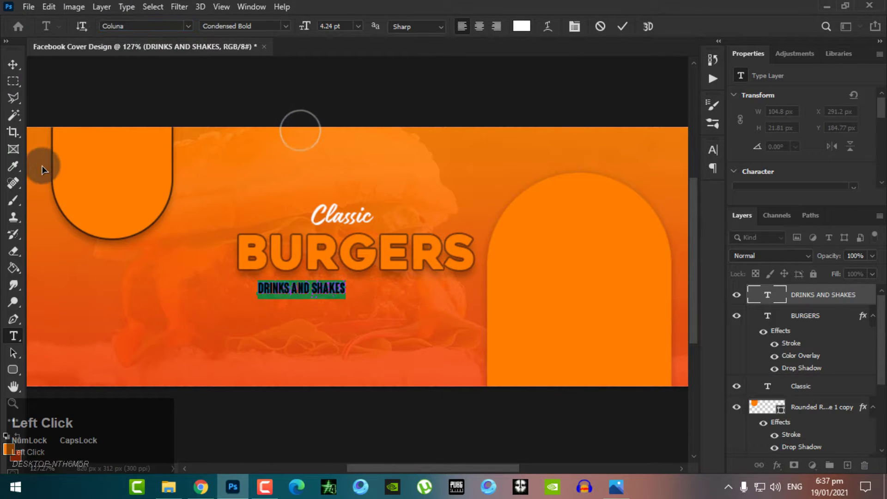
Stretch the "DRINKS AND SHAKES" text to about 144 px wide and move it centred under "BURGERS", at about X 337 px, Y 179 px.
{"action": "left_click", "coordinate": [13, 64]}
{"action": "scroll", "coordinate": [362, 329], "scroll_direction": "up", "scroll_amount": 2}
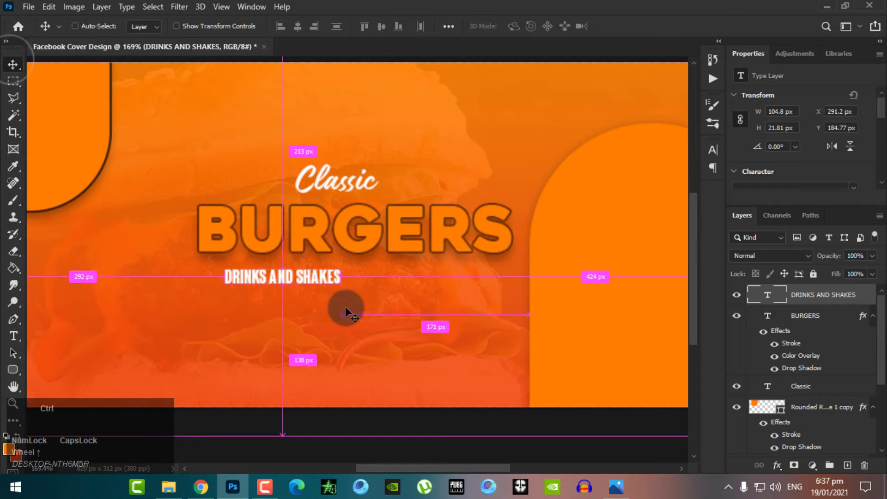
{"action": "key", "text": "ctrl+t"}
{"action": "left_click_drag", "start_coordinate": [340, 278], "coordinate": [386, 283]}
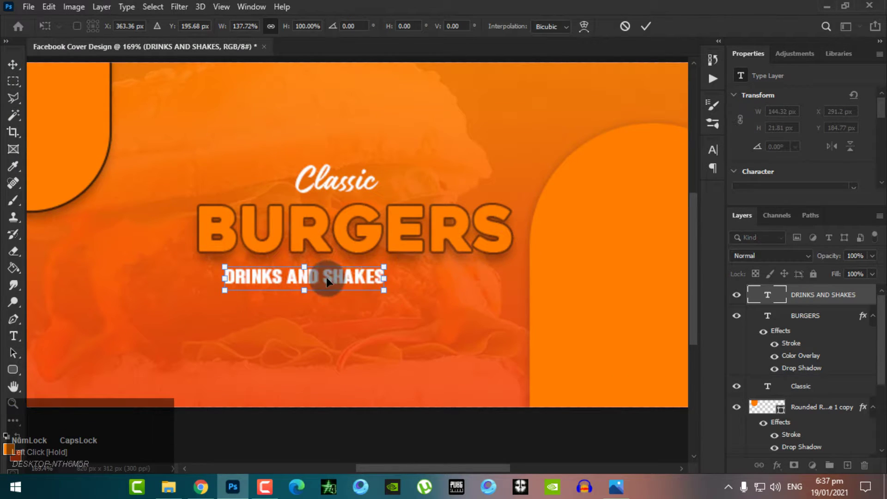
{"action": "left_click_drag", "start_coordinate": [326, 277], "coordinate": [373, 271]}
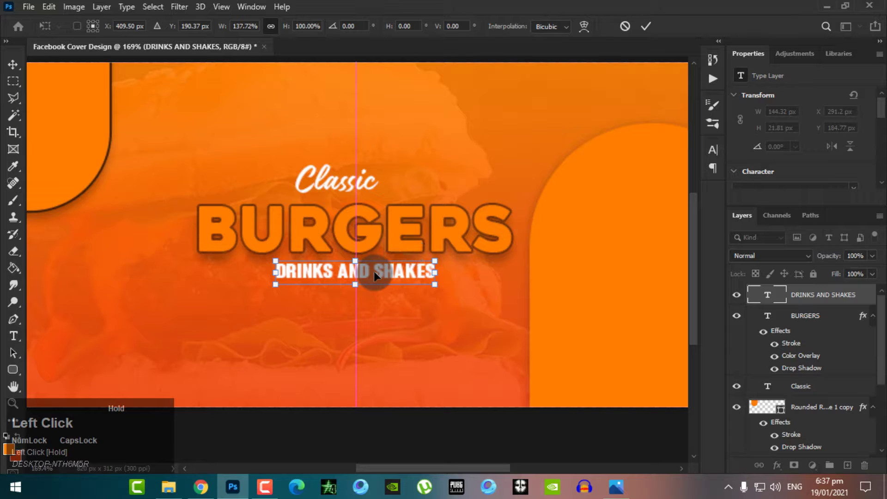
{"action": "double_click", "coordinate": [373, 271]}
Align the "Classic", "BURGERS" and "DRINKS AND SHAKES" text layers on their horizontal centers.
{"action": "scroll", "coordinate": [373, 271], "scroll_direction": "up", "scroll_amount": 1}
{"action": "left_click", "coordinate": [791, 388], "text": "shift"}
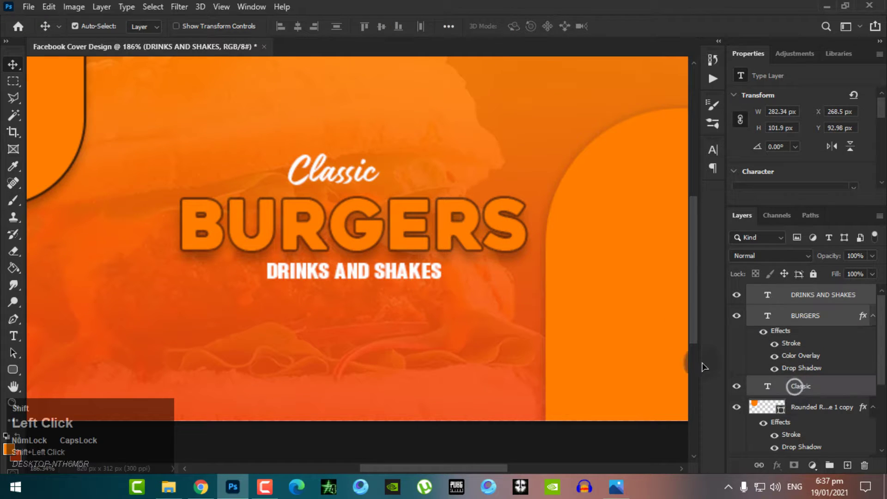
{"action": "left_click", "coordinate": [298, 27]}
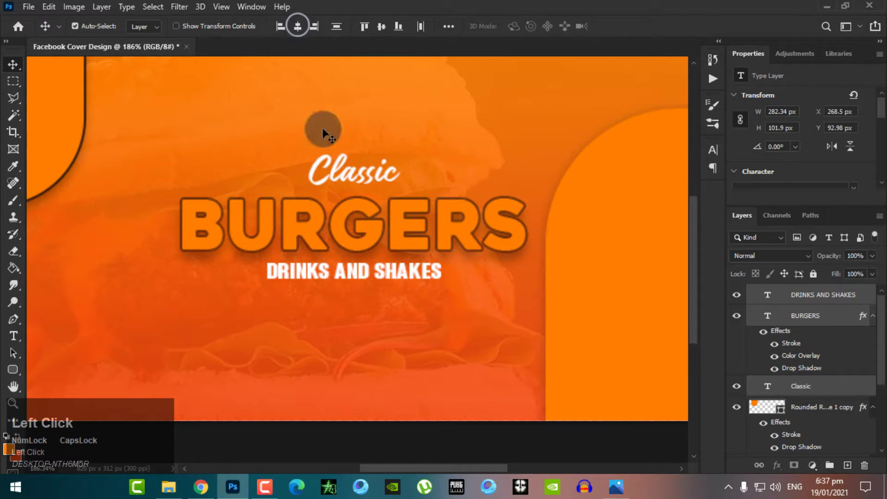
{"action": "scroll", "coordinate": [381, 292], "scroll_direction": "up", "scroll_amount": 1}
Set the font of the "DRINKS AND SHAKES" text to Nexa Bold Regular.
{"action": "left_click", "coordinate": [781, 296]}
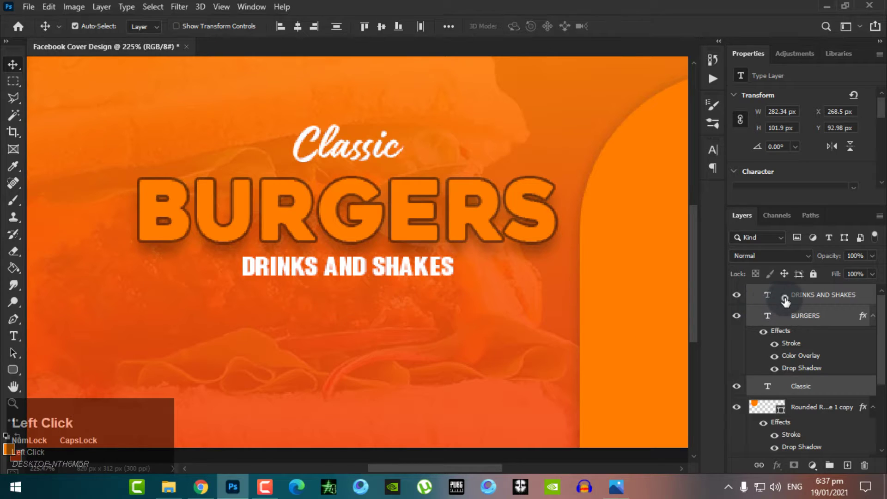
{"action": "left_click", "coordinate": [13, 336]}
{"action": "triple_click", "coordinate": [293, 266]}
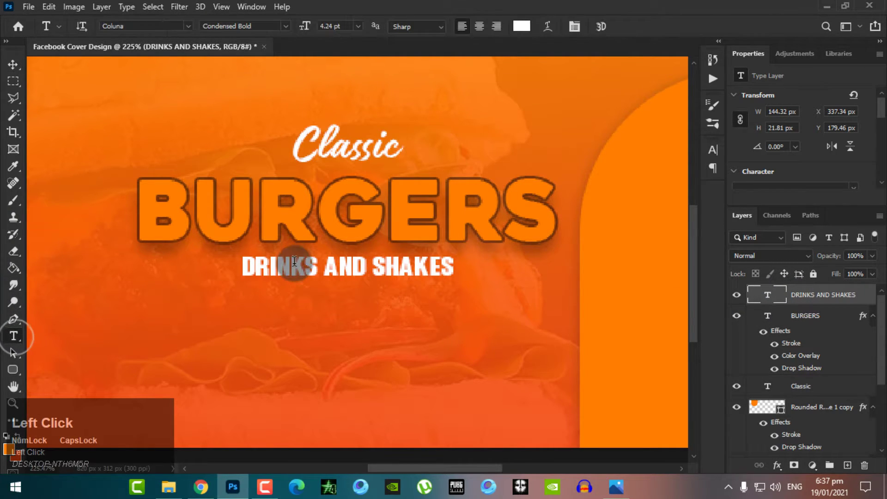
{"action": "left_click", "coordinate": [187, 28]}
{"action": "left_click", "coordinate": [187, 75]}
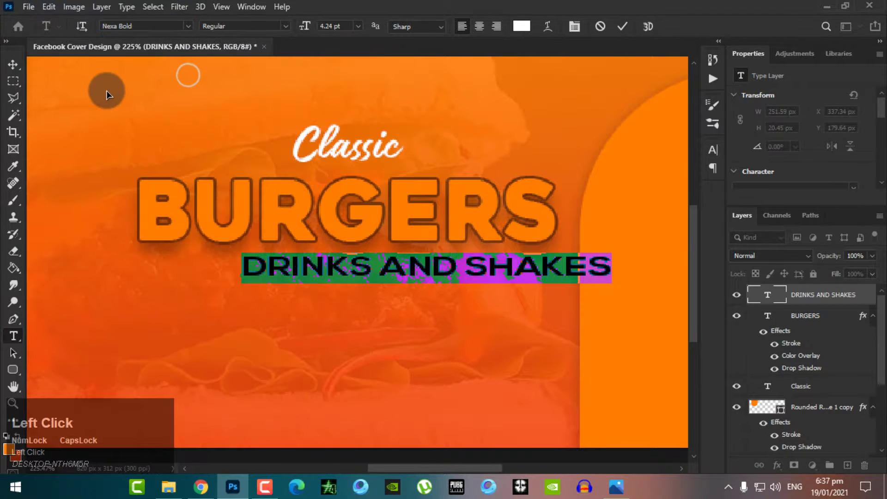
Narrow the "DRINKS AND SHAKES" text to about 190 px wide and center it under "BURGERS", at about X 315 px, Y 184 px.
{"action": "left_click", "coordinate": [13, 67]}
{"action": "key", "text": "ctrl+t"}
{"action": "scroll", "coordinate": [538, 284], "scroll_direction": "down", "scroll_amount": 2}
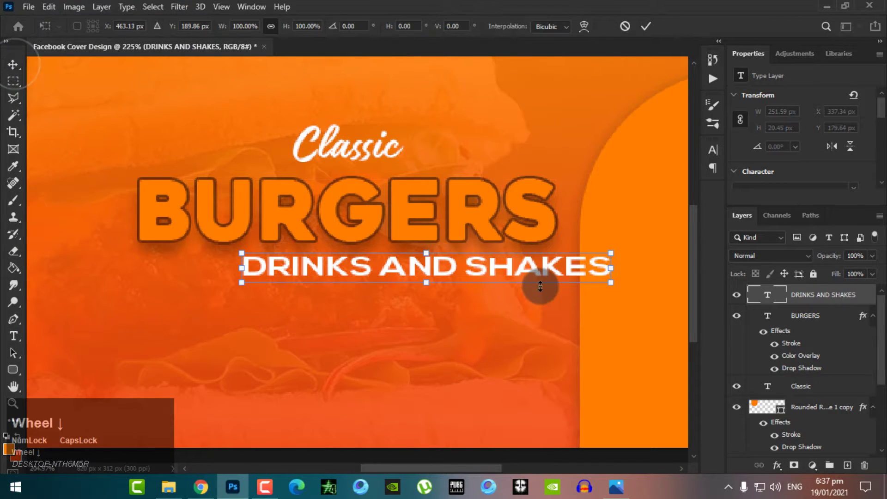
{"action": "left_click_drag", "start_coordinate": [599, 274], "coordinate": [528, 277]}
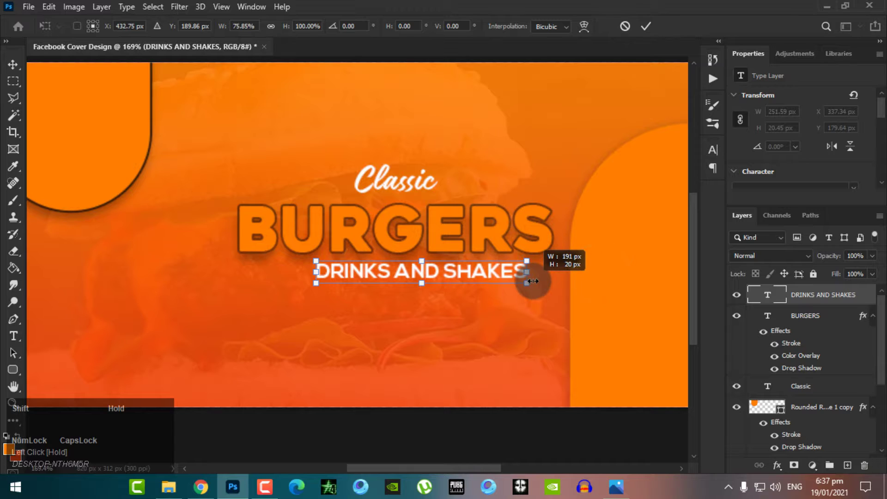
{"action": "left_click_drag", "start_coordinate": [476, 267], "coordinate": [448, 272]}
{"action": "key", "text": "Return"}
{"action": "scroll", "coordinate": [456, 276], "scroll_direction": "down", "scroll_amount": 3}
{"action": "scroll", "coordinate": [442, 301], "scroll_direction": "up", "scroll_amount": 2}
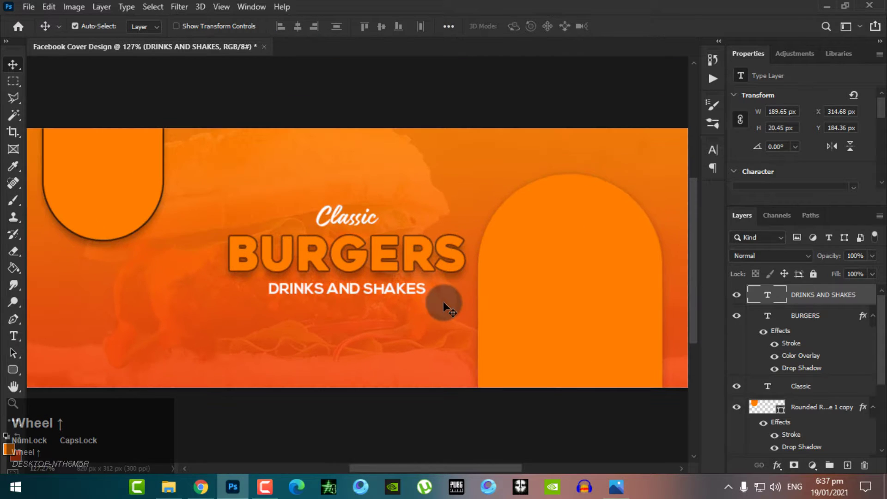
{"action": "scroll", "coordinate": [443, 306], "scroll_direction": "down", "scroll_amount": 1}
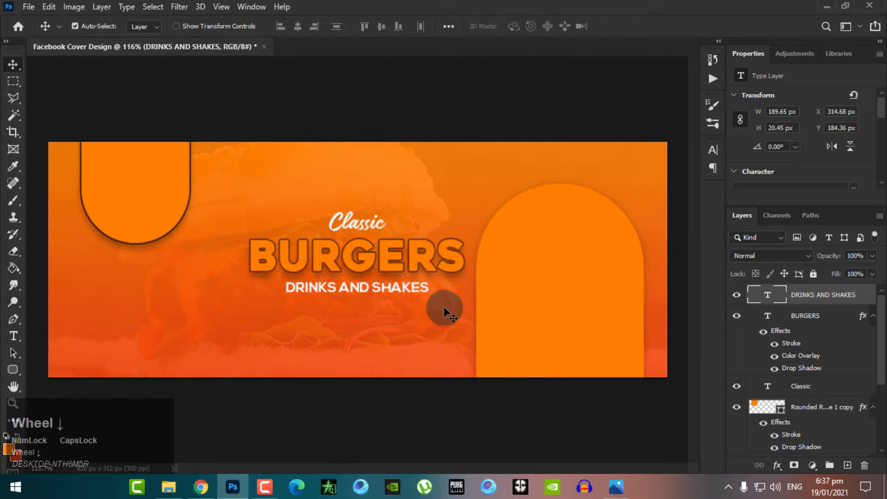
Set the color of the "DRINKS AND SHAKES" text to black.
{"action": "left_click", "coordinate": [15, 333]}
{"action": "left_click", "coordinate": [521, 26]}
{"action": "left_click_drag", "start_coordinate": [418, 321], "coordinate": [323, 423]}
{"action": "left_click", "coordinate": [648, 242]}
{"action": "scroll", "coordinate": [325, 289], "scroll_direction": "up", "scroll_amount": 3}
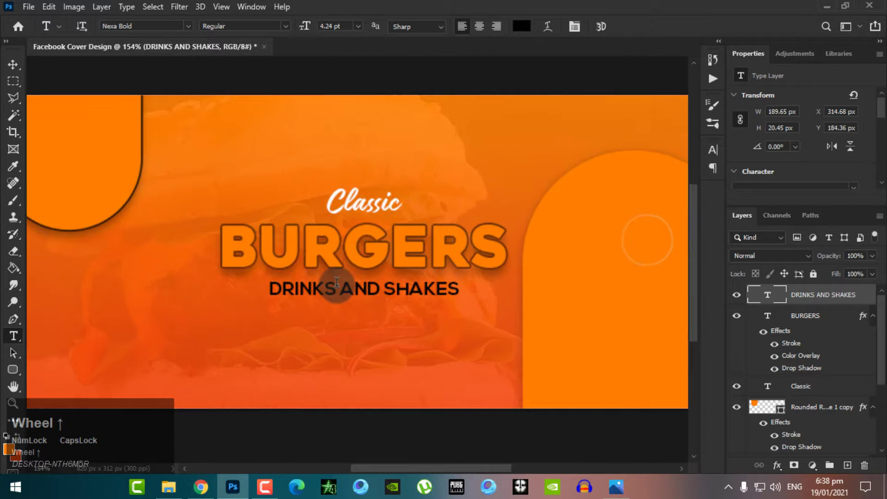
{"action": "scroll", "coordinate": [97, 337], "scroll_direction": "down", "scroll_amount": 1}
Draw a rounded rectangle about 185 × 39 px below "DRINKS AND SHAKES" and fully round its corners to 19.5 px.
{"action": "left_click", "coordinate": [13, 369]}
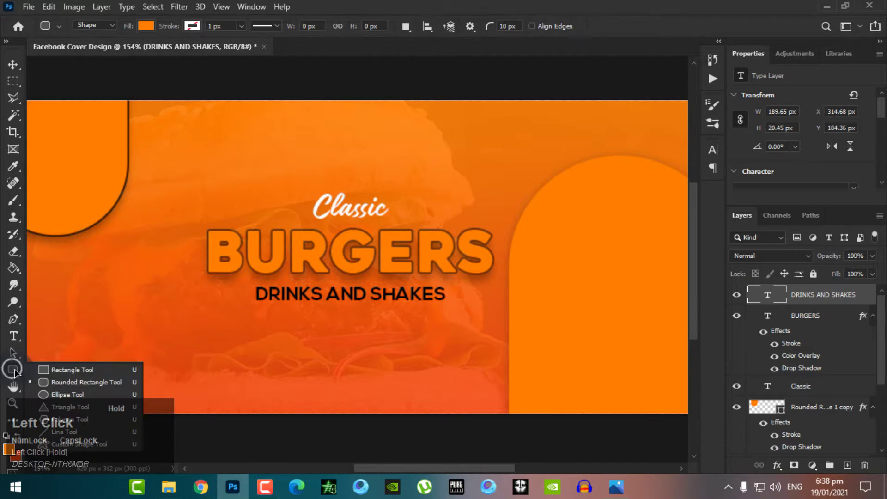
{"action": "left_click", "coordinate": [43, 382]}
{"action": "left_click_drag", "start_coordinate": [214, 346], "coordinate": [399, 383]}
{"action": "scroll", "coordinate": [779, 165], "scroll_direction": "down", "scroll_amount": 3}
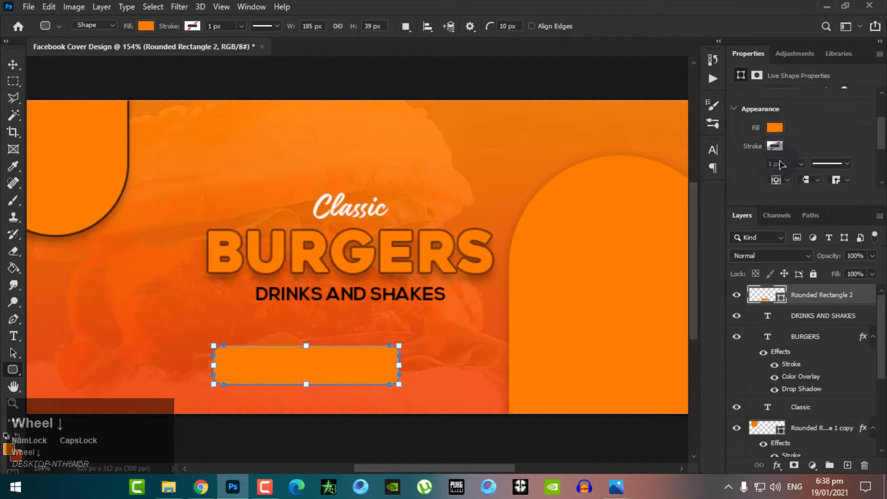
{"action": "scroll", "coordinate": [780, 164], "scroll_direction": "down", "scroll_amount": 1}
{"action": "scroll", "coordinate": [779, 182], "scroll_direction": "down", "scroll_amount": 4}
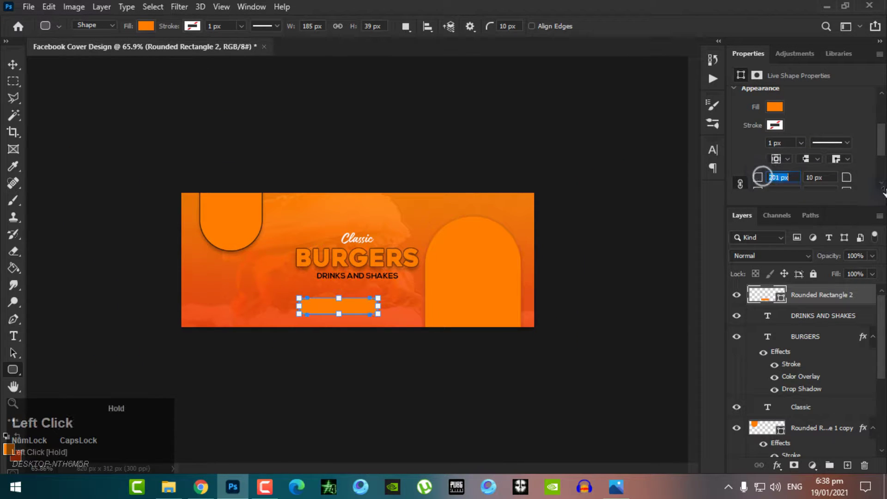
{"action": "scroll", "coordinate": [286, 341], "scroll_direction": "up", "scroll_amount": 5}
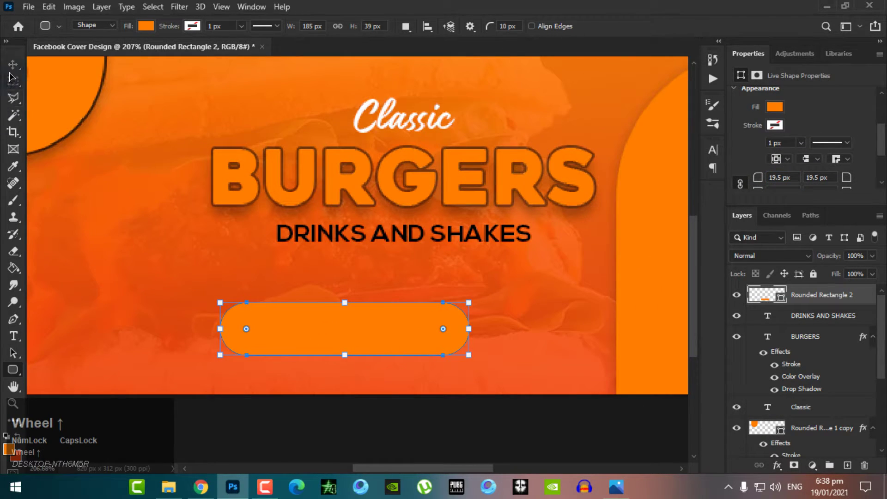
Move the rounded rectangle centred directly under "DRINKS AND SHAKES", at about X 317 px, Y 214 px.
{"action": "left_click", "coordinate": [12, 64]}
{"action": "left_click_drag", "start_coordinate": [337, 326], "coordinate": [396, 293]}
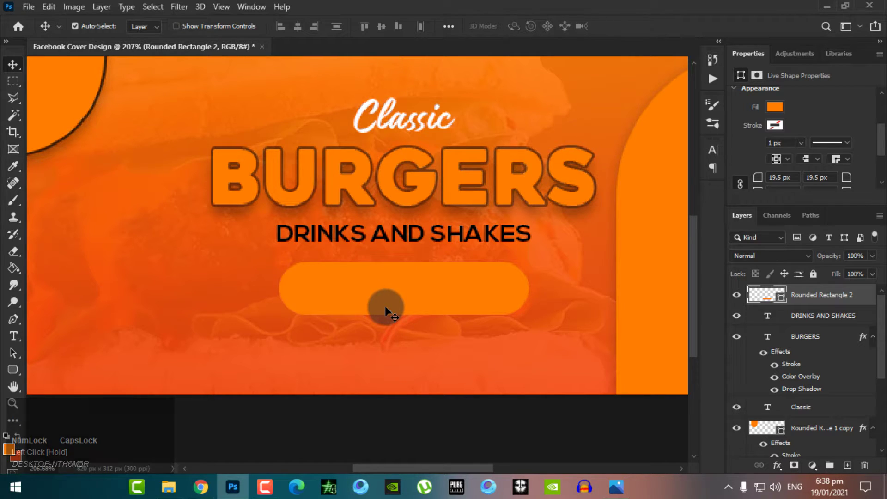
{"action": "scroll", "coordinate": [384, 306], "scroll_direction": "down", "scroll_amount": 3}
{"action": "scroll", "coordinate": [548, 340], "scroll_direction": "up", "scroll_amount": 2}
{"action": "scroll", "coordinate": [624, 334], "scroll_direction": "down", "scroll_amount": 1}
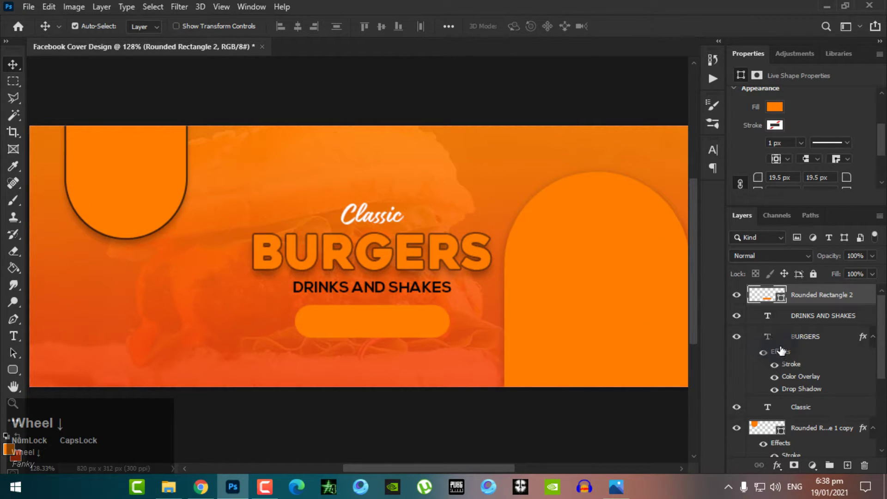
Turn off the Color Overlay on the "BURGERS" text and enable an orange Gradient Overlay instead.
{"action": "double_click", "coordinate": [803, 377]}
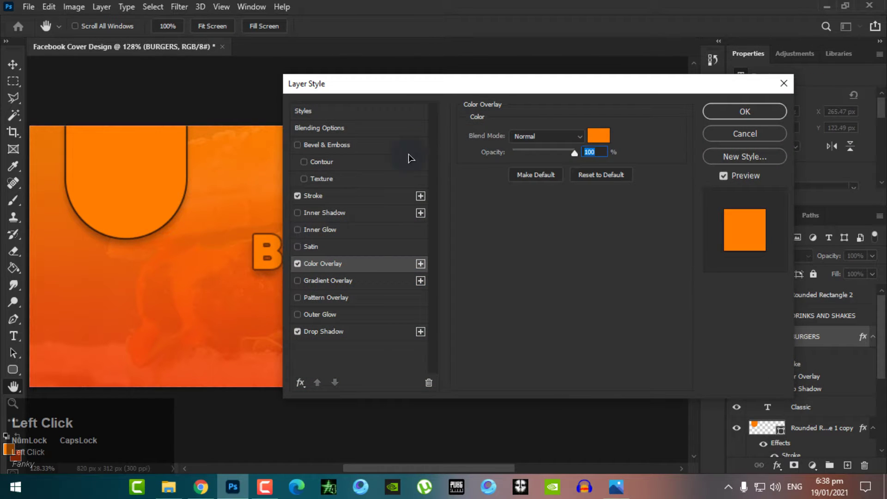
{"action": "left_click", "coordinate": [297, 264]}
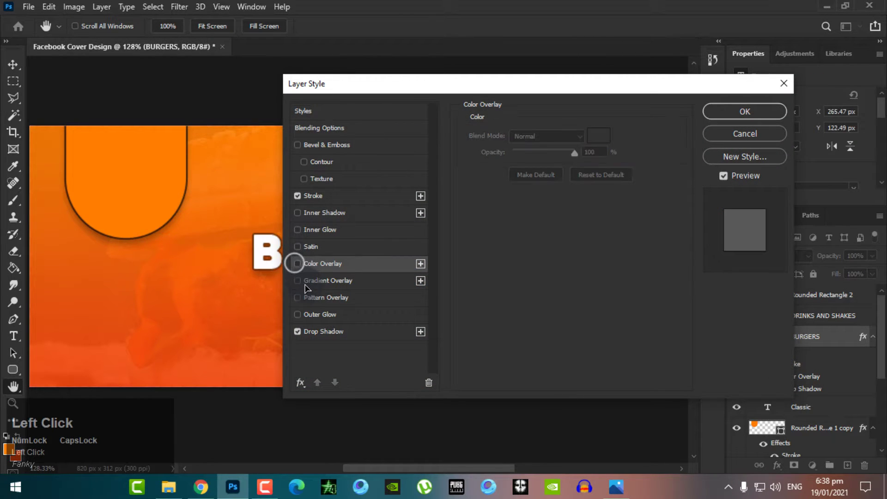
{"action": "left_click", "coordinate": [297, 281]}
{"action": "left_click_drag", "start_coordinate": [510, 87], "coordinate": [628, 76]}
{"action": "left_click", "coordinate": [875, 107]}
{"action": "scroll", "coordinate": [374, 370], "scroll_direction": "up", "scroll_amount": 3}
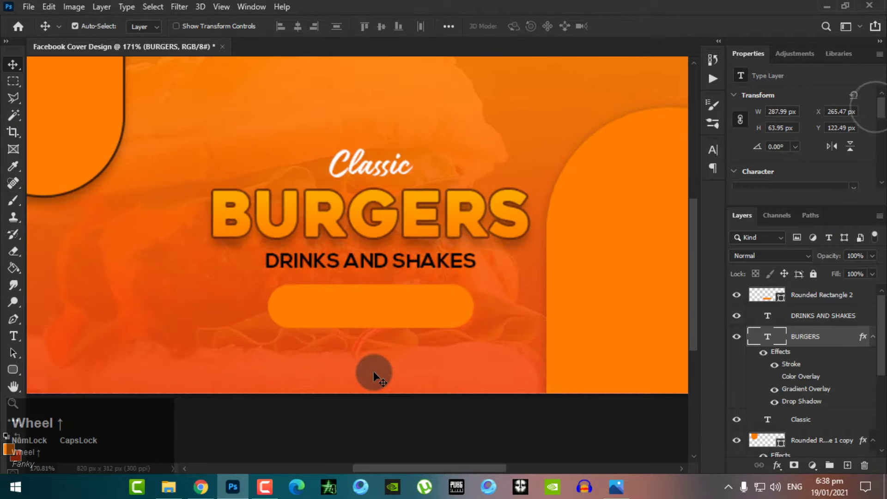
Copy the "BURGERS" layer style onto the new rounded rectangle and hide the rectangle's Stroke effect.
{"action": "right_click", "coordinate": [810, 336]}
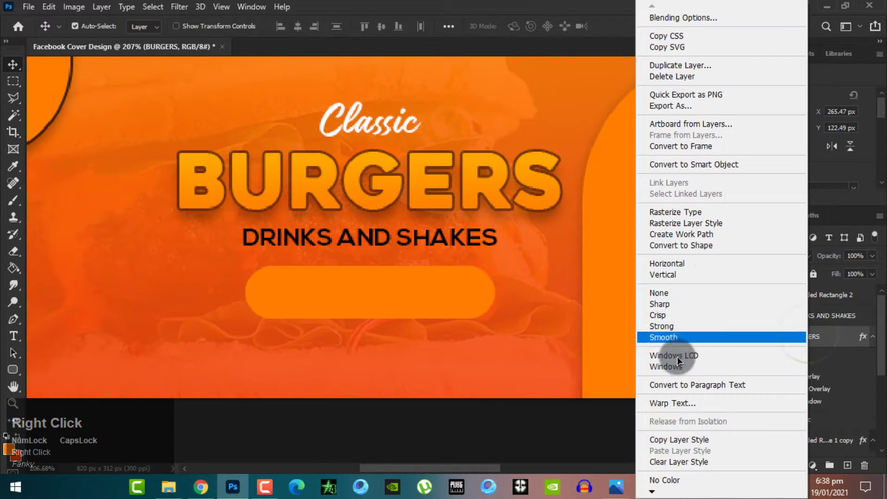
{"action": "left_click", "coordinate": [679, 439]}
{"action": "right_click", "coordinate": [792, 294]}
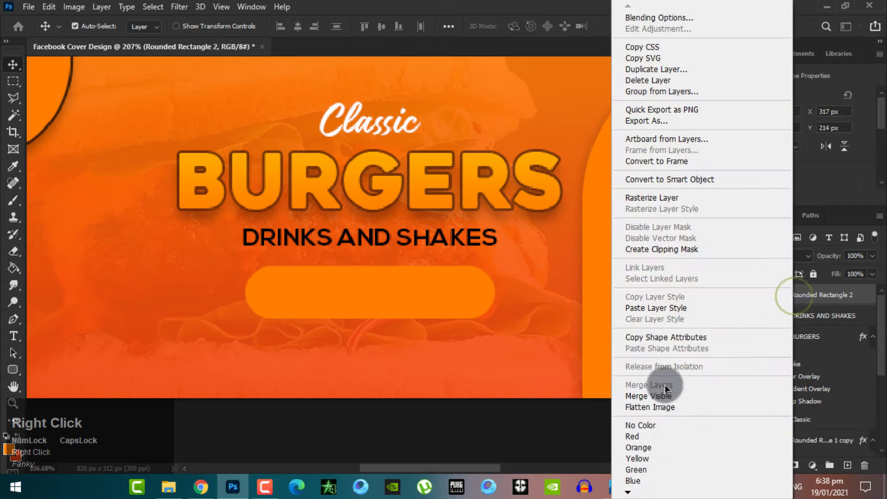
{"action": "left_click", "coordinate": [658, 309]}
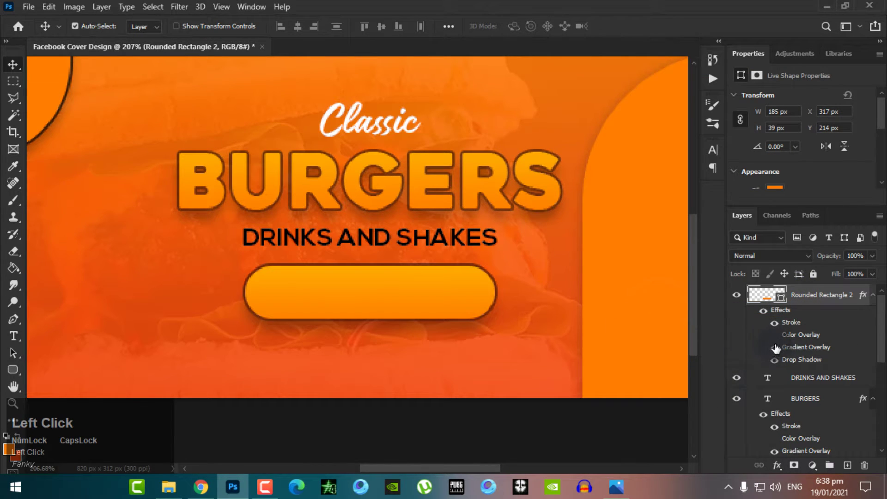
{"action": "left_click", "coordinate": [774, 322]}
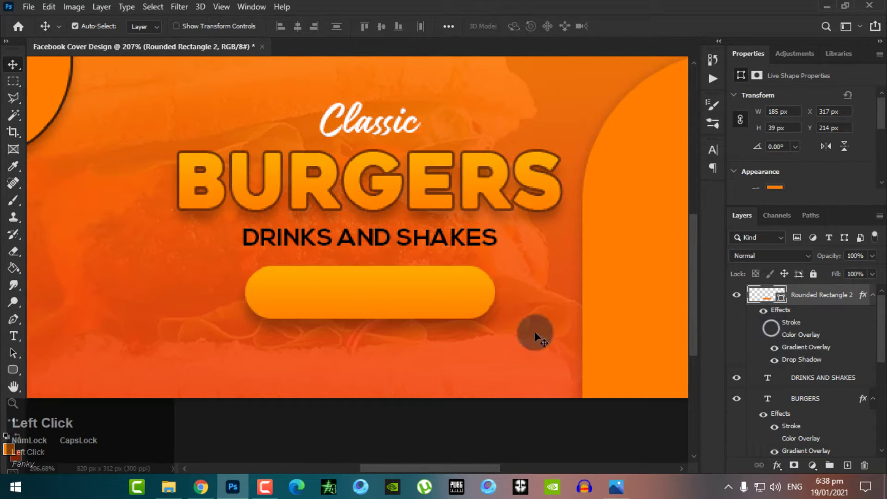
{"action": "scroll", "coordinate": [320, 300], "scroll_direction": "down", "scroll_amount": 2}
{"action": "scroll", "coordinate": [221, 280], "scroll_direction": "down", "scroll_amount": 2}
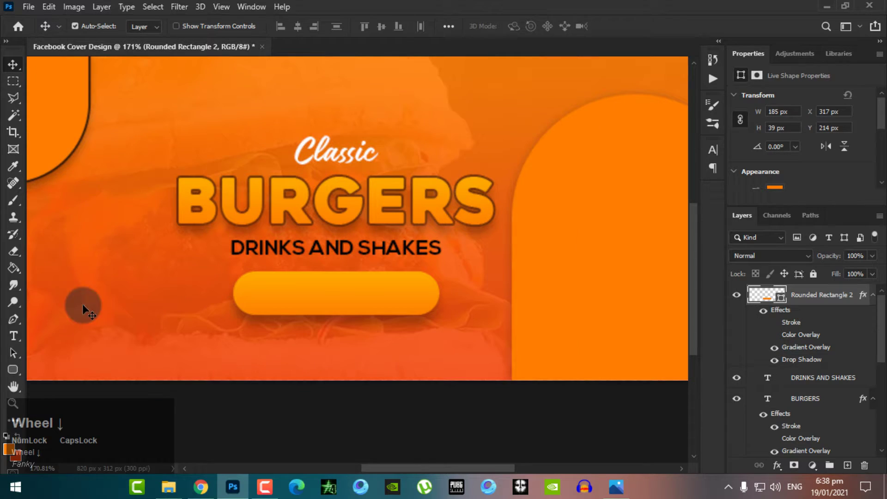
Add a white text layer reading "FREE DELIVERY" over the lower part of the cover.
{"action": "left_click", "coordinate": [13, 335]}
{"action": "left_click", "coordinate": [104, 333]}
{"action": "type", "text": "FR"}
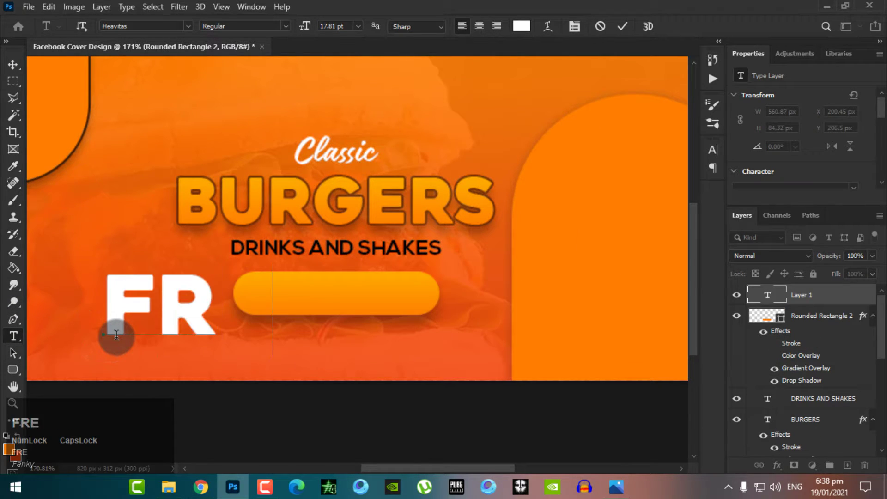
{"action": "type", "text": "EE DEL"}
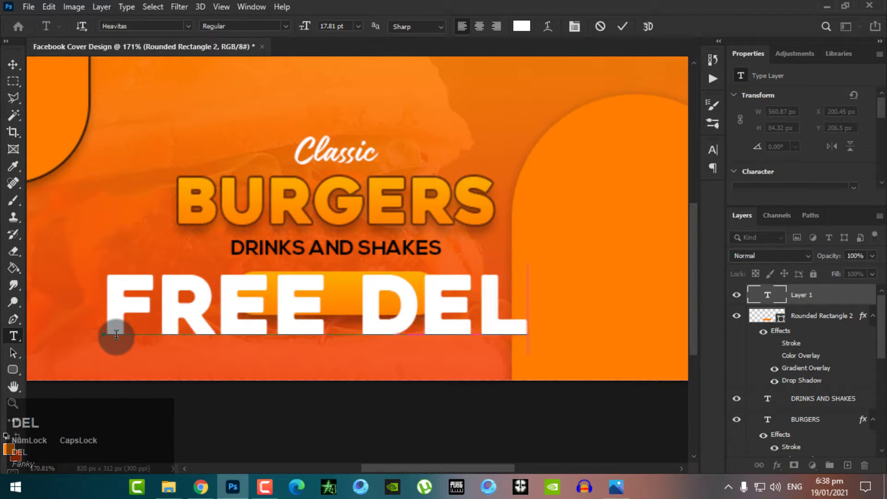
{"action": "type", "text": "IVE"}
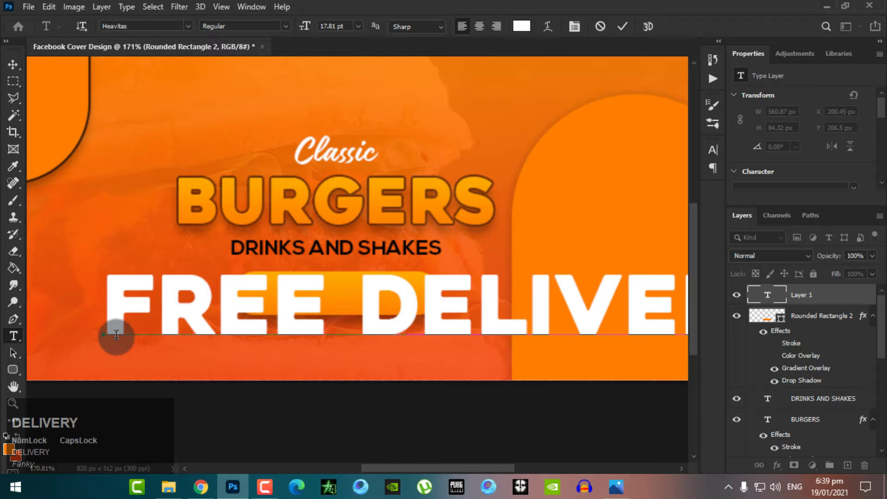
{"action": "scroll", "coordinate": [115, 333], "scroll_direction": "down", "scroll_amount": 2}
{"action": "key", "text": "ctrl+a"}
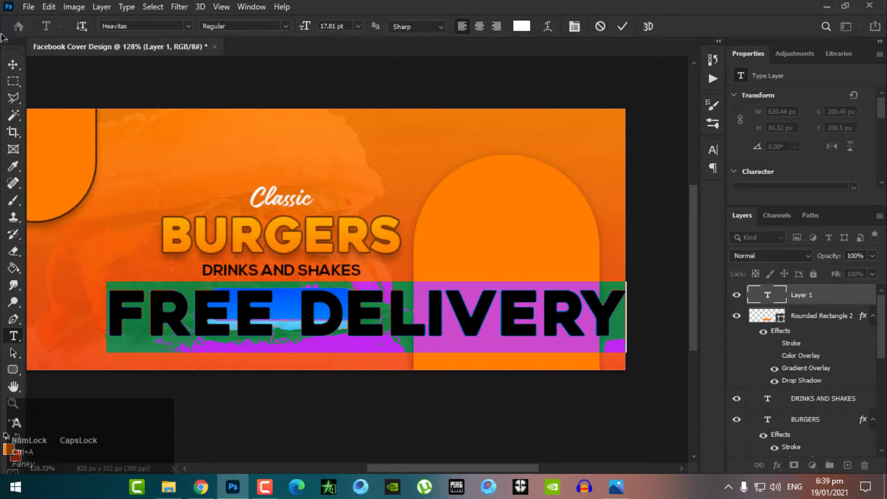
Scale the "FREE DELIVERY" text down to about 141 × 19 px and center it on the rounded rectangle, at about X 339 px, Y 224 px.
{"action": "left_click", "coordinate": [13, 64]}
{"action": "key", "text": "ctrl+t"}
{"action": "left_click_drag", "start_coordinate": [627, 281], "coordinate": [353, 340]}
{"action": "scroll", "coordinate": [406, 307], "scroll_direction": "up", "scroll_amount": 2}
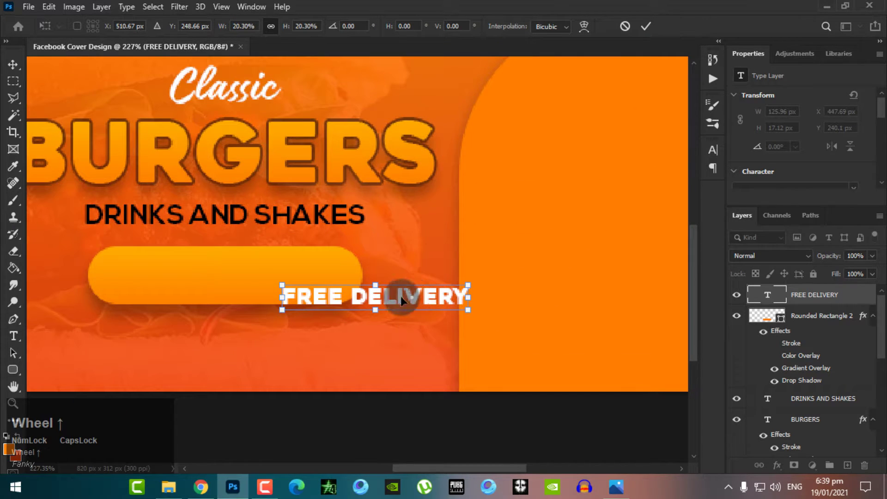
{"action": "left_click_drag", "start_coordinate": [401, 301], "coordinate": [262, 277]}
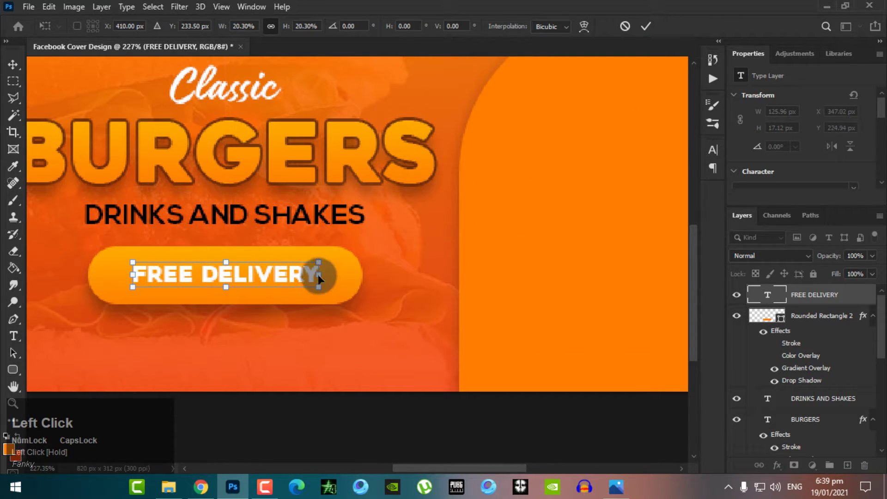
{"action": "mouse_move", "coordinate": [322, 274]}
{"action": "left_mouse_down"}
{"action": "mouse_move", "coordinate": [340, 271]}
{"action": "mouse_move", "coordinate": [309, 279]}
{"action": "left_mouse_up"}
{"action": "key", "text": "Return"}
{"action": "scroll", "coordinate": [309, 278], "scroll_direction": "down", "scroll_amount": 4}
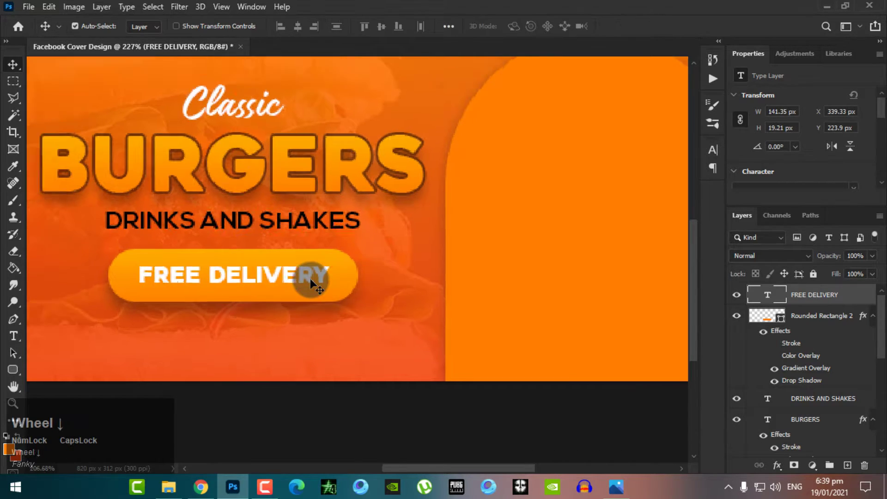
{"action": "scroll", "coordinate": [310, 278], "scroll_direction": "up", "scroll_amount": 2}
{"action": "key", "text": "F9"}
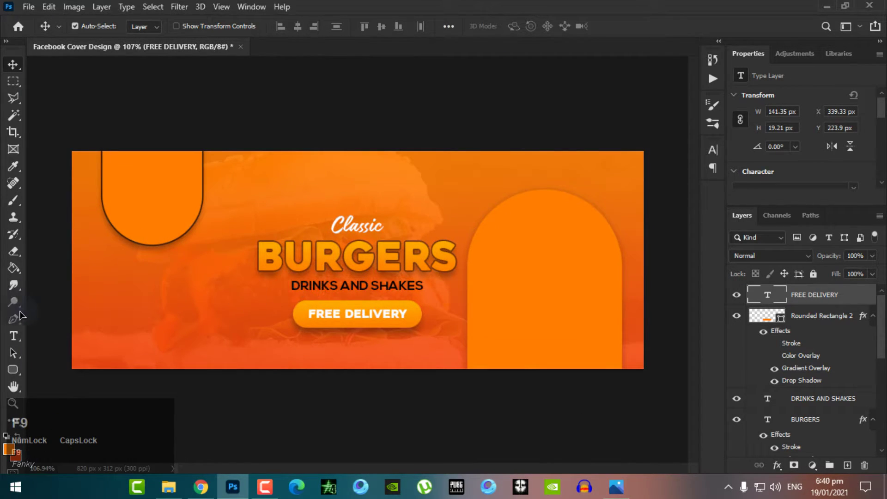
Change the font of the "FREE DELIVERY" text to Nexa Bold.
{"action": "left_click", "coordinate": [13, 335]}
{"action": "triple_click", "coordinate": [357, 318]}
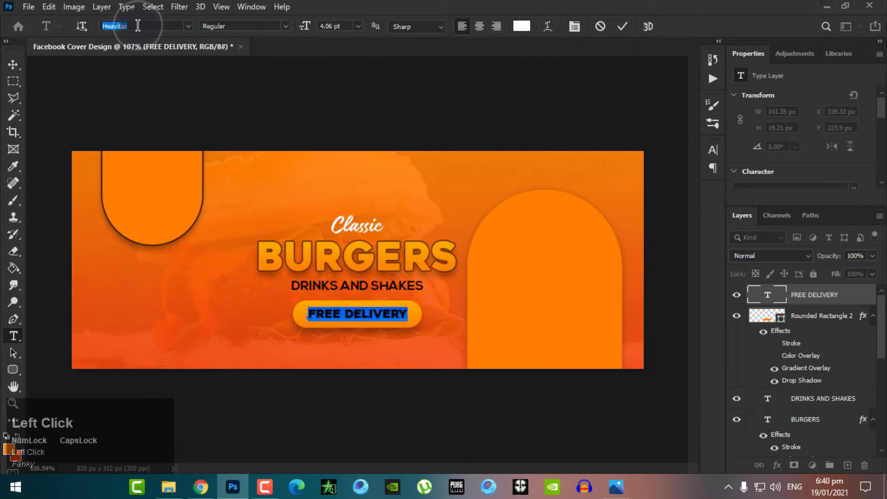
{"action": "type", "text": "NEXA"}
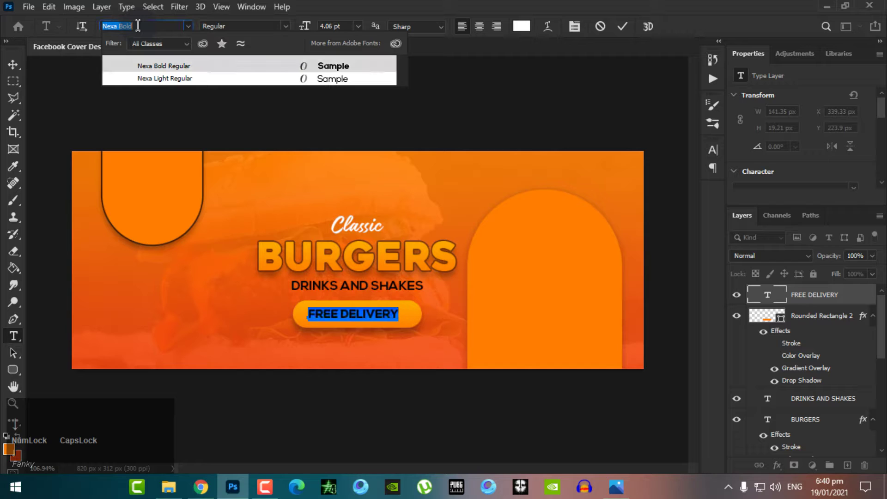
{"action": "key", "text": "Return"}
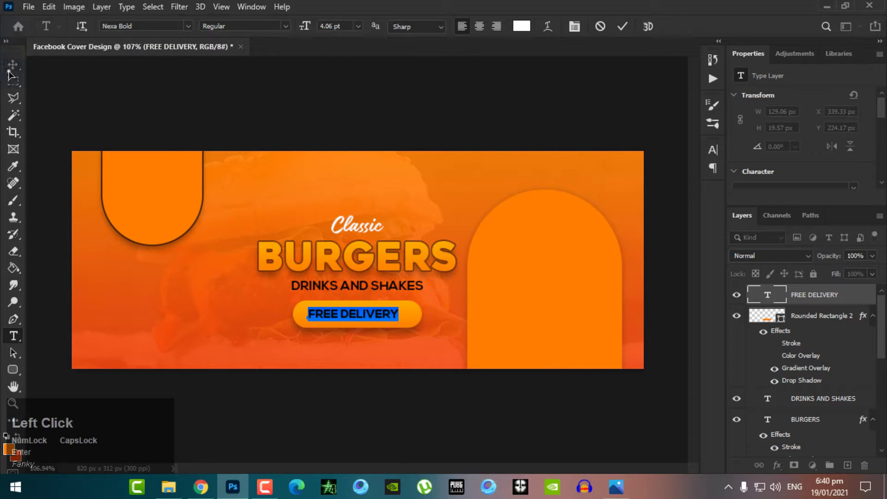
{"action": "left_click", "coordinate": [9, 69]}
Recolor the "FREE DELIVERY" text to black, 000000.
{"action": "scroll", "coordinate": [412, 231], "scroll_direction": "up", "scroll_amount": 3}
{"action": "left_click", "coordinate": [14, 334]}
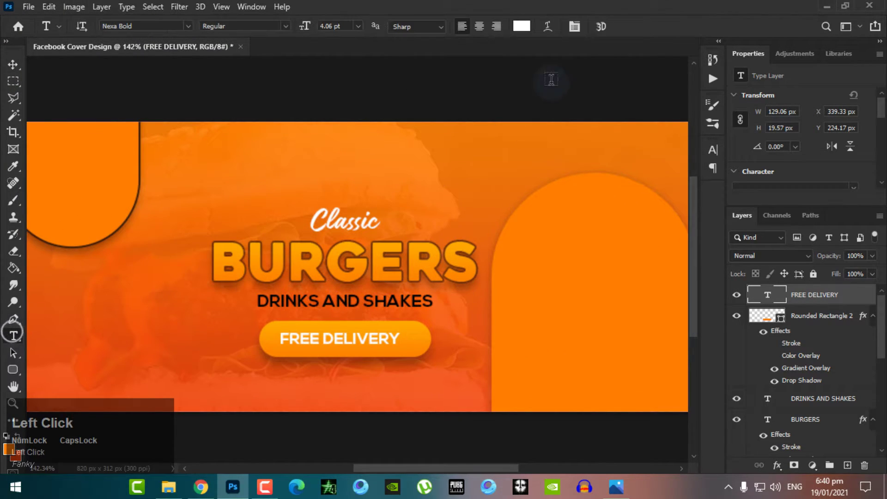
{"action": "left_click", "coordinate": [523, 25]}
{"action": "left_click_drag", "start_coordinate": [414, 316], "coordinate": [342, 417]}
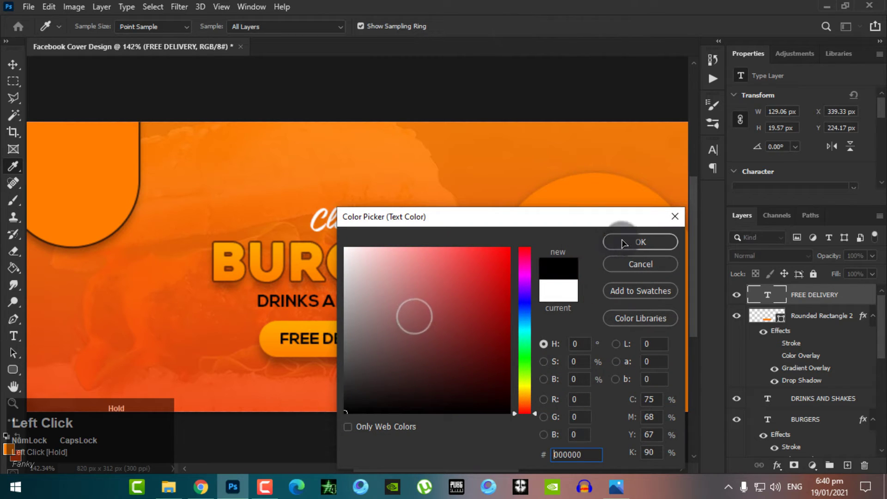
{"action": "left_click", "coordinate": [634, 238]}
Align the "FREE DELIVERY" text with its rounded rectangle on both horizontal and vertical centers.
{"action": "scroll", "coordinate": [290, 343], "scroll_direction": "up", "scroll_amount": 2}
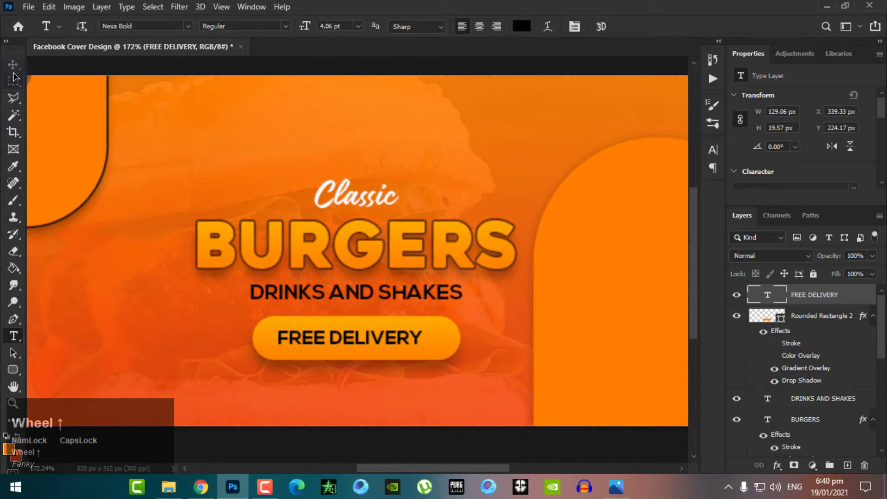
{"action": "left_click_drag", "start_coordinate": [367, 337], "coordinate": [372, 337]}
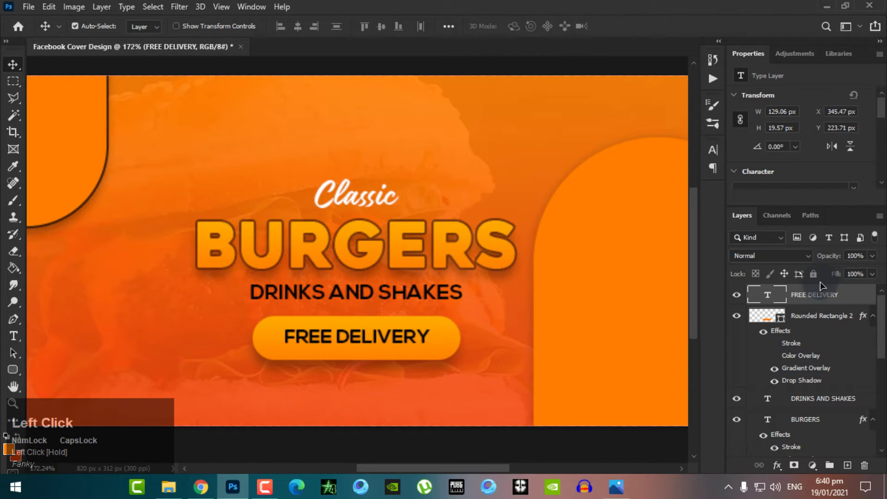
{"action": "left_click", "coordinate": [792, 318], "text": "shift"}
{"action": "left_click", "coordinate": [298, 27]}
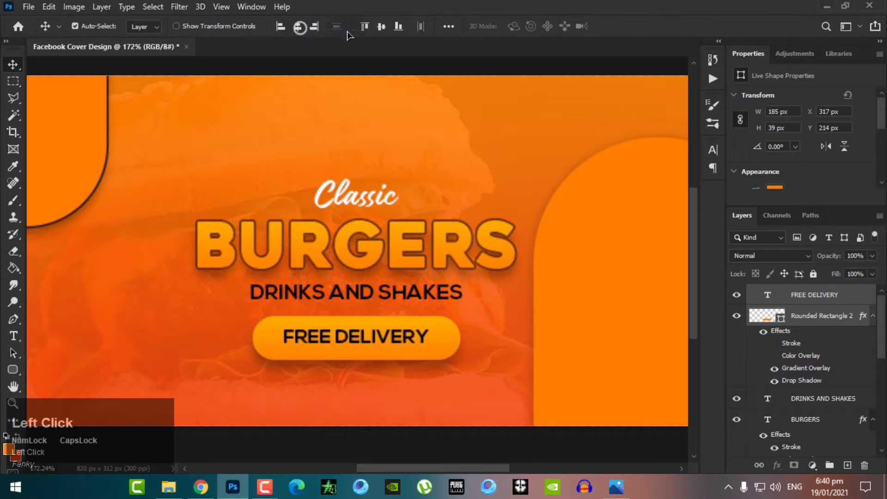
{"action": "left_click", "coordinate": [381, 26]}
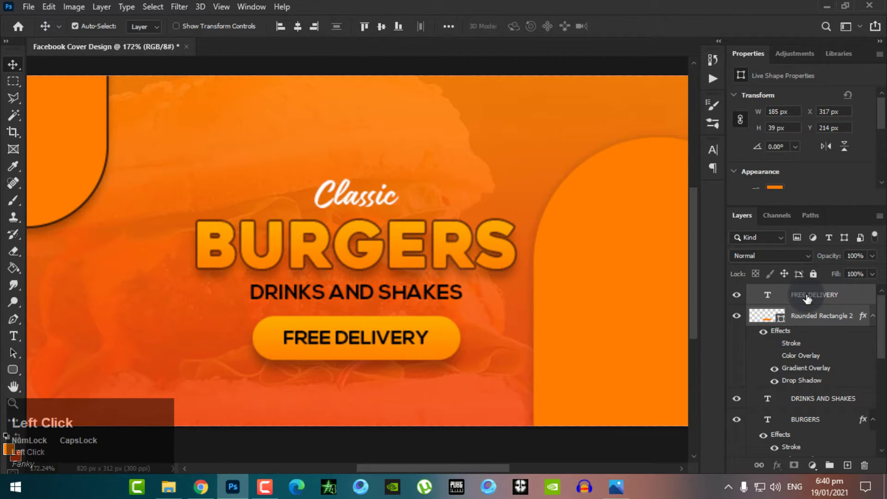
Add a black Nexa Bold text layer reading "ORDER NOW!" near the lower edge of the cover.
{"action": "left_click", "coordinate": [806, 295]}
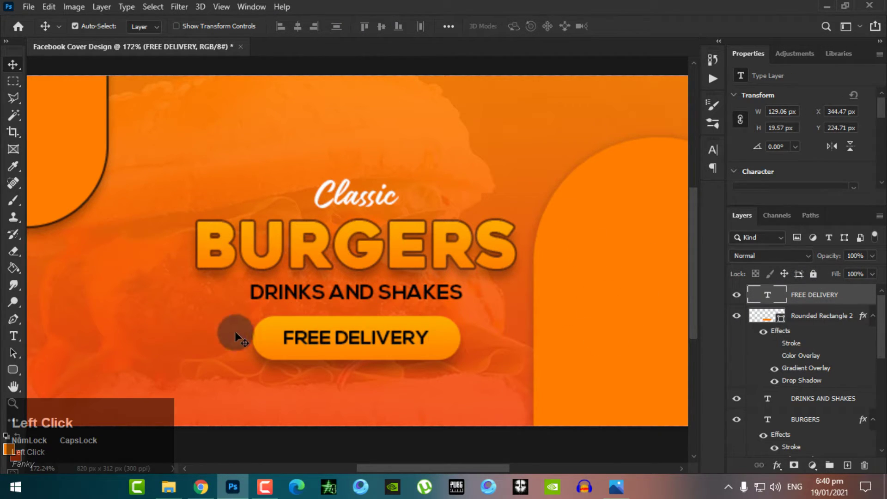
{"action": "scroll", "coordinate": [317, 384], "scroll_direction": "up", "scroll_amount": 1}
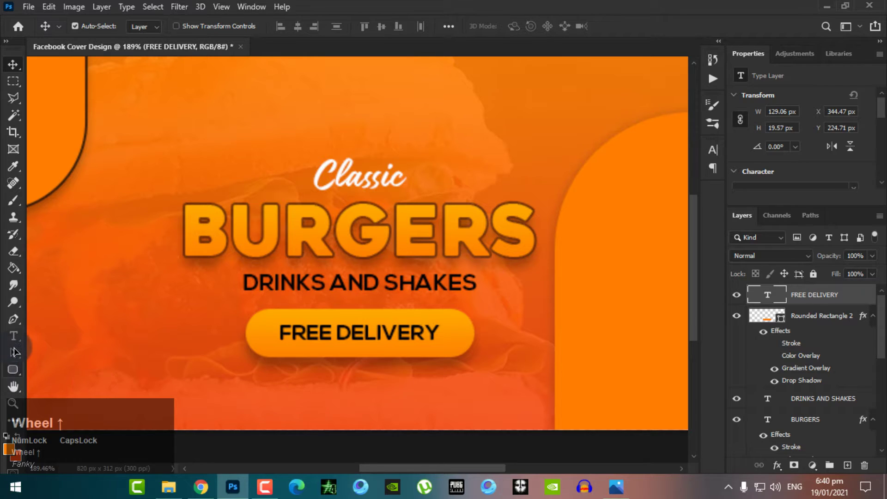
{"action": "left_click", "coordinate": [14, 336]}
{"action": "left_click", "coordinate": [267, 404]}
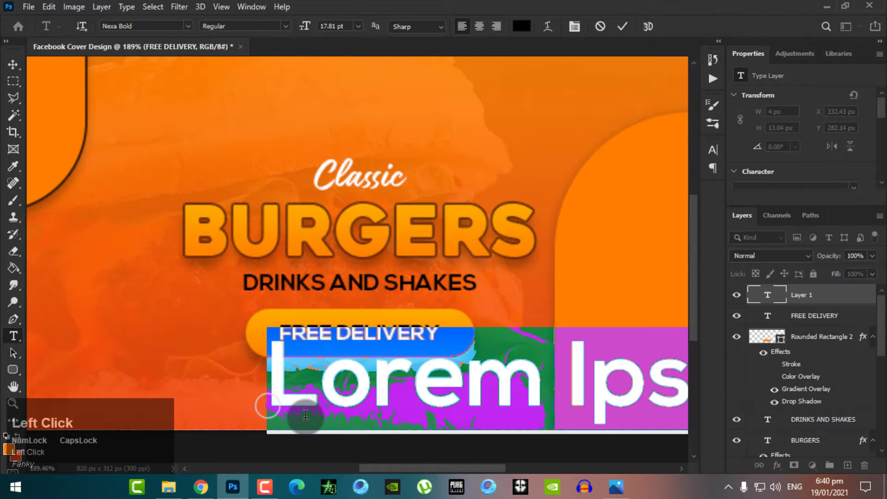
{"action": "type", "text": "ORDER"}
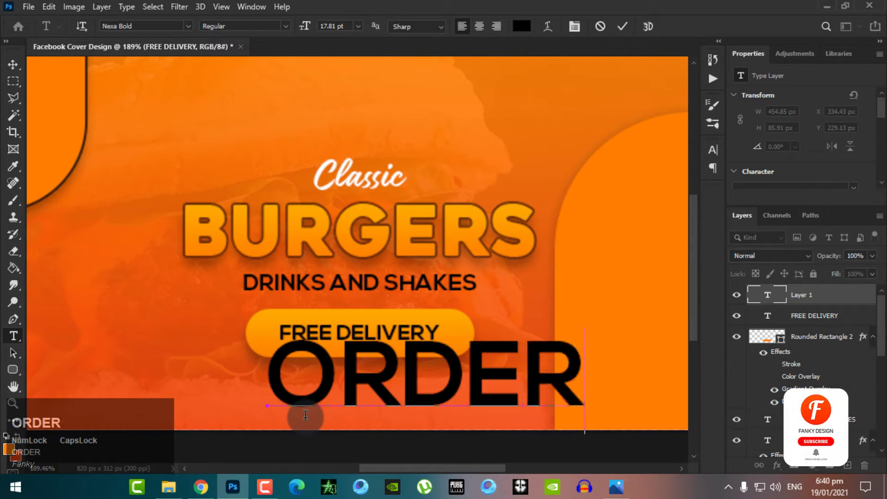
{"action": "type", "text": " N"}
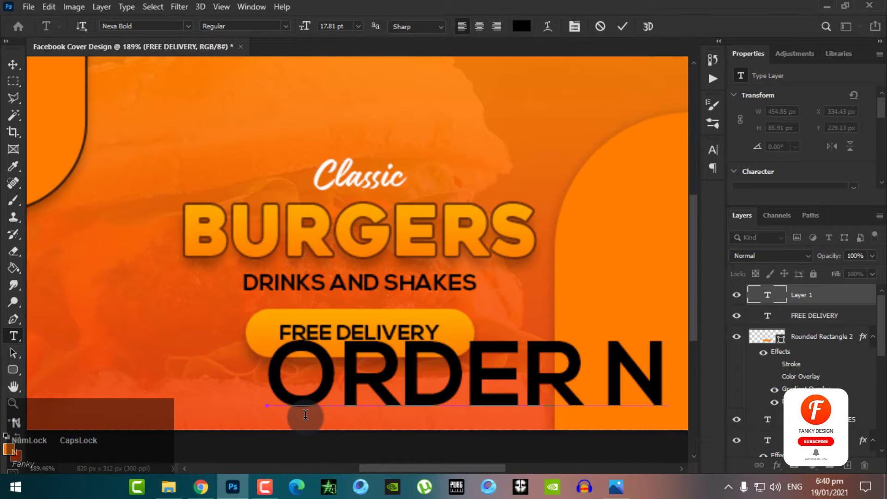
{"action": "type", "text": "OW!"}
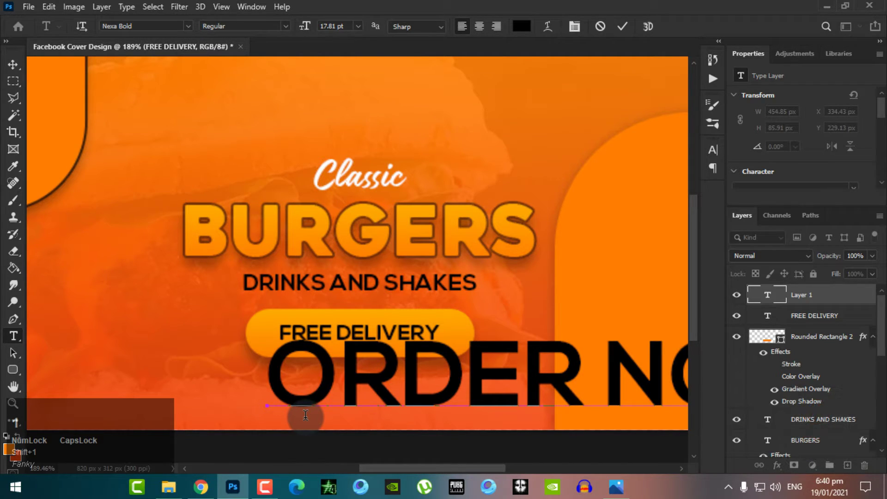
{"action": "key", "text": "ctrl+a"}
{"action": "left_click", "coordinate": [9, 60]}
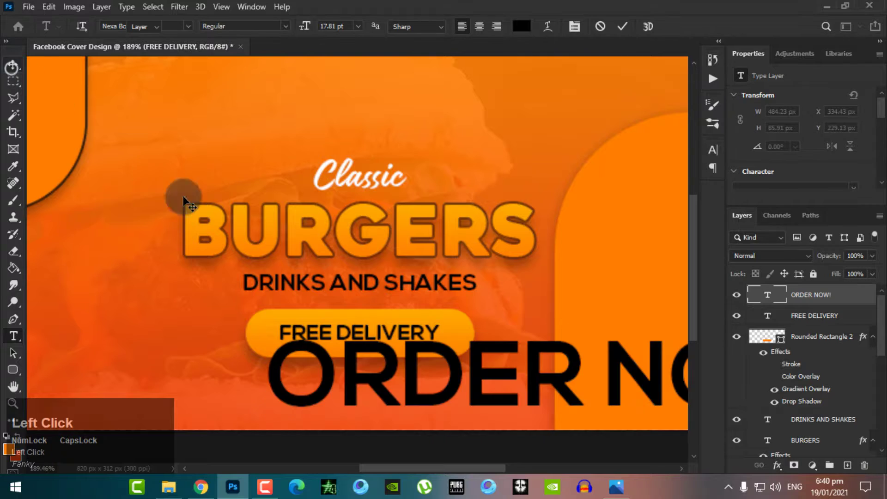
Scale the "ORDER NOW!" text down to about 81 × 14 px and place it centered just below the "FREE DELIVERY" button.
{"action": "scroll", "coordinate": [184, 198], "scroll_direction": "down", "scroll_amount": 3}
{"action": "key", "text": "ctrl+t"}
{"action": "left_click_drag", "start_coordinate": [616, 306], "coordinate": [373, 349]}
{"action": "scroll", "coordinate": [348, 365], "scroll_direction": "up", "scroll_amount": 3}
{"action": "left_click_drag", "start_coordinate": [348, 380], "coordinate": [387, 325]}
{"action": "left_click_drag", "start_coordinate": [444, 313], "coordinate": [428, 315]}
{"action": "key", "text": "Return"}
{"action": "scroll", "coordinate": [207, 326], "scroll_direction": "down", "scroll_amount": 2}
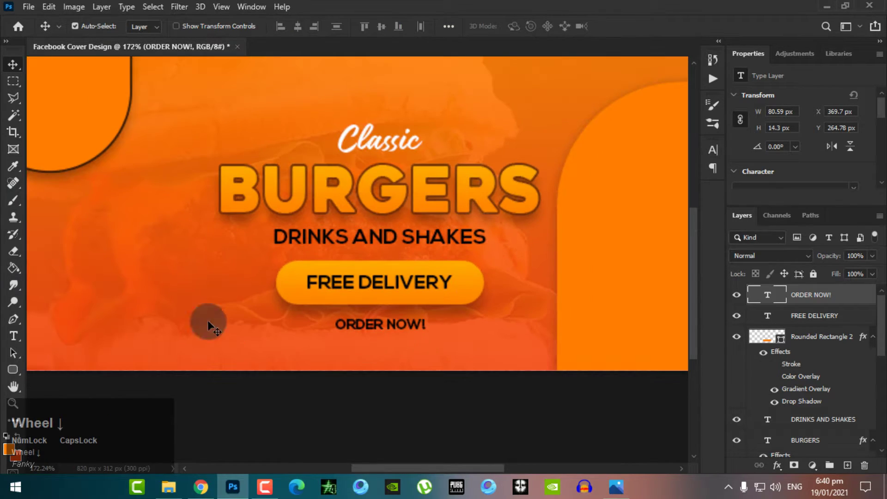
Add another text layer containing the placeholder phone number near the lower edge of the cover.
{"action": "left_click", "coordinate": [14, 336]}
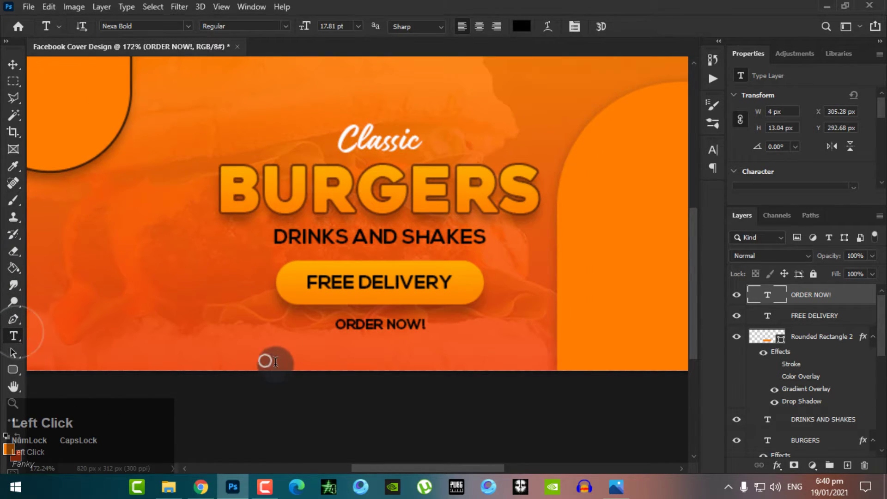
{"action": "left_click", "coordinate": [275, 362]}
{"action": "type", "text": "+"}
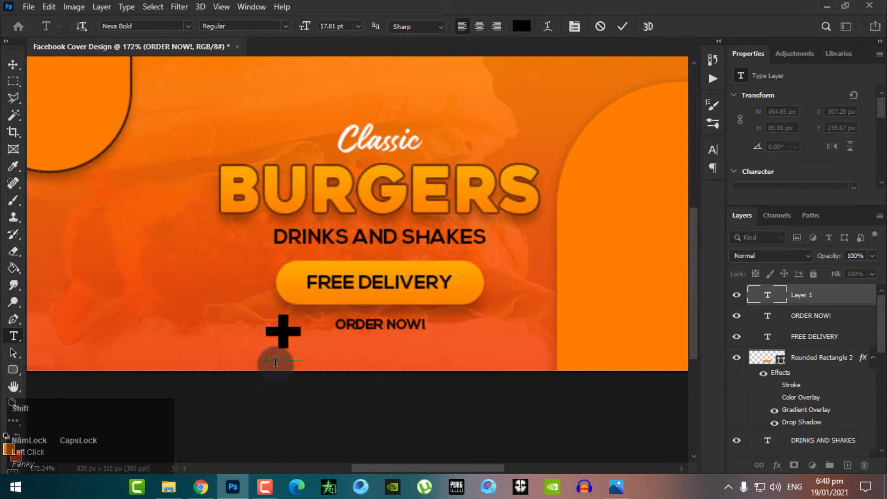
{"action": "type", "text": "123 456 7"}
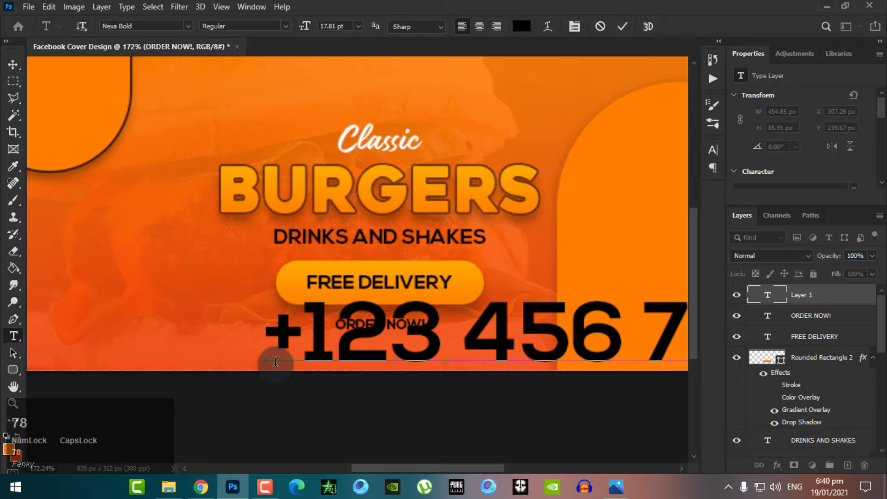
{"action": "type", "text": "890"}
{"action": "left_click", "coordinate": [10, 67]}
Scale the phone number text down to about 109 × 18 px and place it centered directly below "ORDER NOW!".
{"action": "scroll", "coordinate": [327, 342], "scroll_direction": "down", "scroll_amount": 3}
{"action": "key", "text": "ctrl+t"}
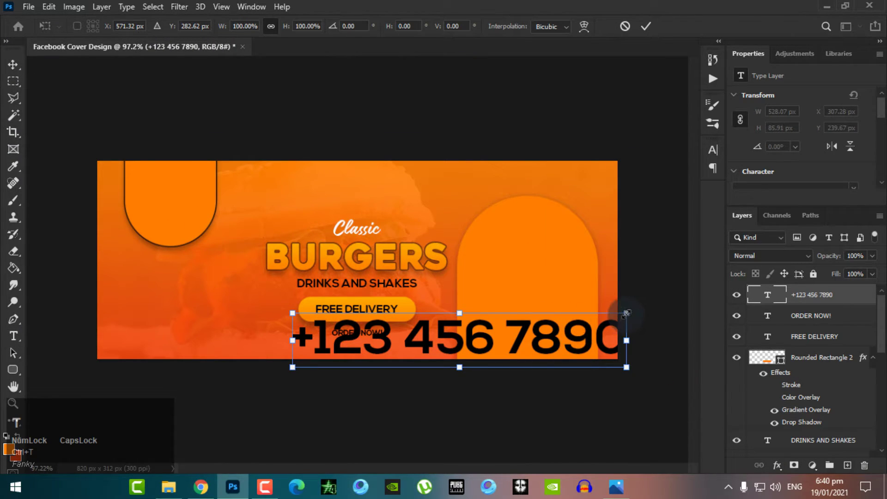
{"action": "left_click_drag", "start_coordinate": [627, 312], "coordinate": [347, 348]}
{"action": "scroll", "coordinate": [356, 378], "scroll_direction": "up", "scroll_amount": 3}
{"action": "scroll", "coordinate": [391, 353], "scroll_direction": "up", "scroll_amount": 4}
{"action": "key", "text": "Return"}
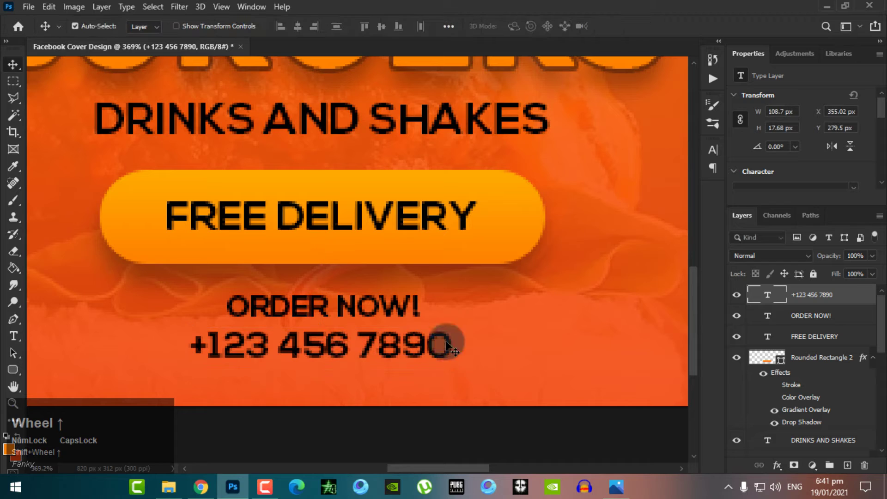
Set the phone number text color to white, ffffff.
{"action": "left_click", "coordinate": [14, 337]}
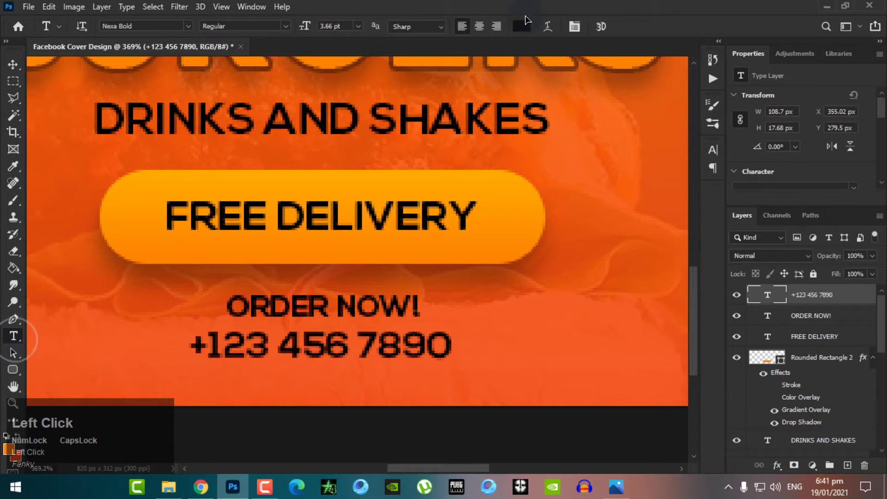
{"action": "left_click", "coordinate": [522, 27]}
{"action": "type", "text": "ffffff"}
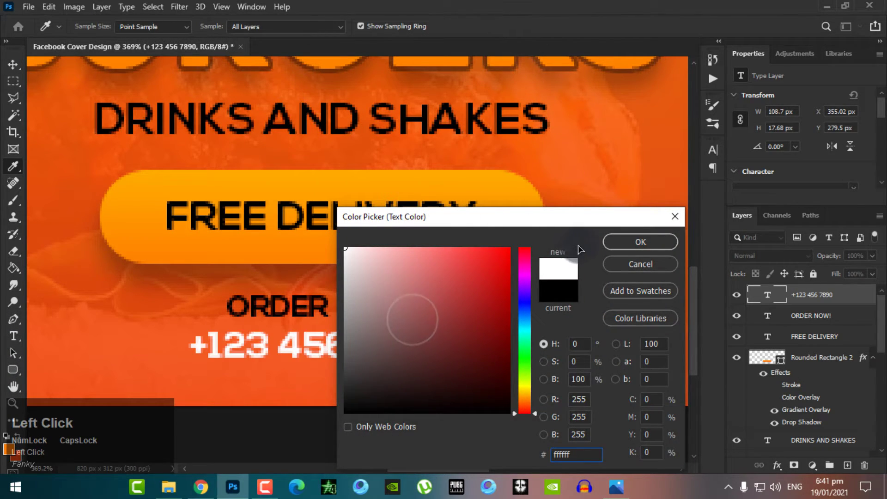
{"action": "left_click", "coordinate": [624, 245]}
Group all layers from the phone number text down to the "Classic" text, including the button rectangle.
{"action": "scroll", "coordinate": [624, 247], "scroll_direction": "down", "scroll_amount": 5}
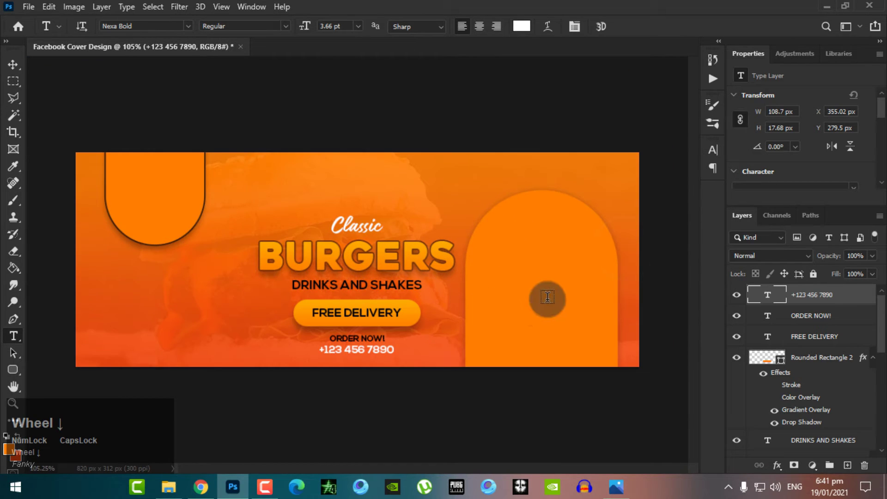
{"action": "scroll", "coordinate": [785, 332], "scroll_direction": "down", "scroll_amount": 3}
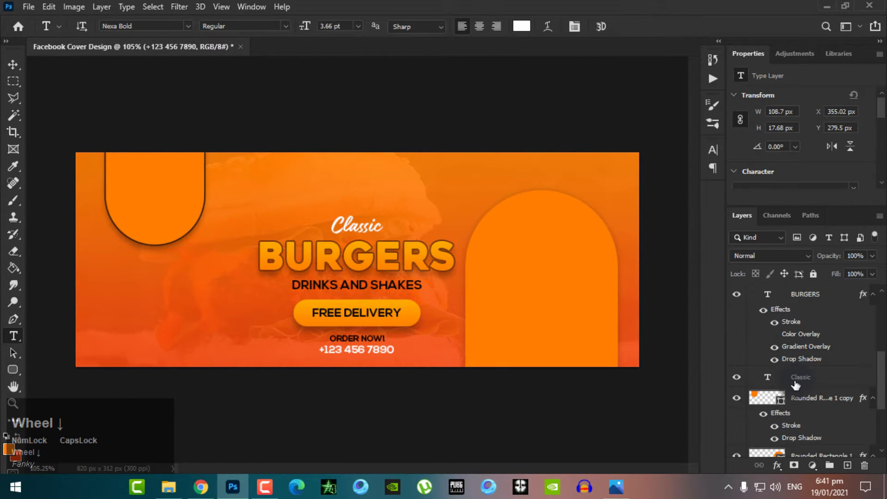
{"action": "scroll", "coordinate": [805, 402], "scroll_direction": "down", "scroll_amount": 1}
{"action": "scroll", "coordinate": [804, 400], "scroll_direction": "up", "scroll_amount": 1}
{"action": "left_click", "coordinate": [808, 378], "text": "shift"}
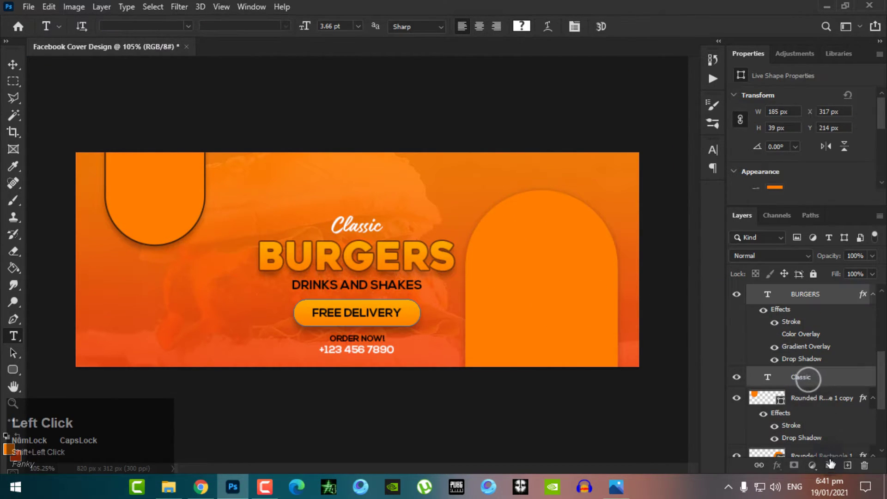
{"action": "left_click", "coordinate": [831, 468]}
Move the grouped text block up and slightly left, between the two rounded panels.
{"action": "key", "text": "ctrl+t"}
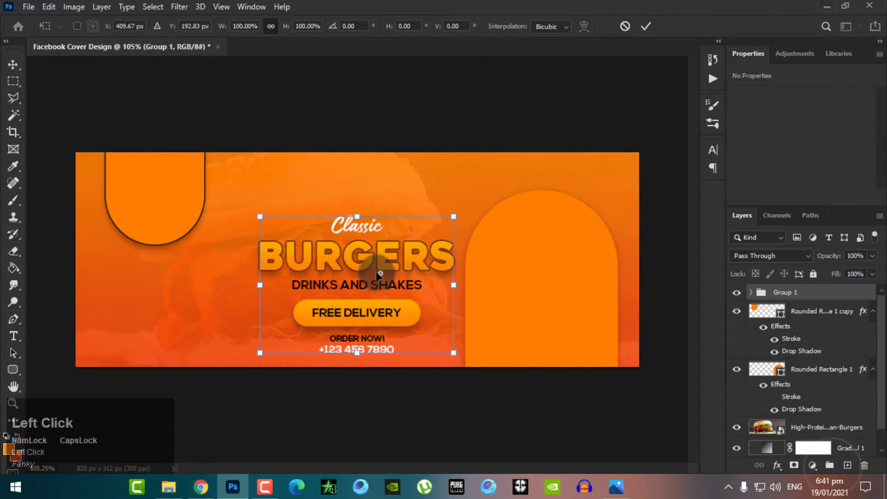
{"action": "left_click_drag", "start_coordinate": [380, 271], "coordinate": [367, 246]}
{"action": "key", "text": "Return"}
{"action": "scroll", "coordinate": [161, 273], "scroll_direction": "up", "scroll_amount": 6}
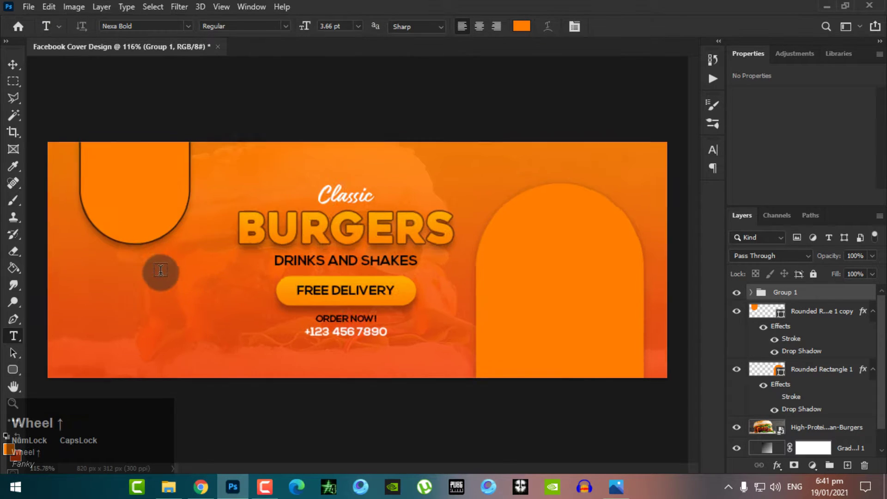
{"action": "key", "text": "space"}
{"action": "left_click_drag", "start_coordinate": [251, 304], "coordinate": [443, 242]}
{"action": "scroll", "coordinate": [408, 263], "scroll_direction": "down", "scroll_amount": 3}
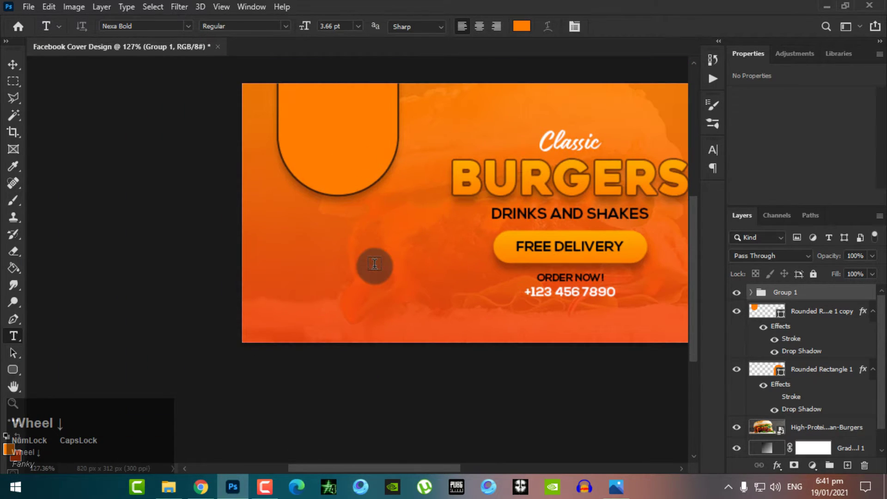
{"action": "key", "text": "space"}
{"action": "left_click_drag", "start_coordinate": [340, 261], "coordinate": [174, 307]}
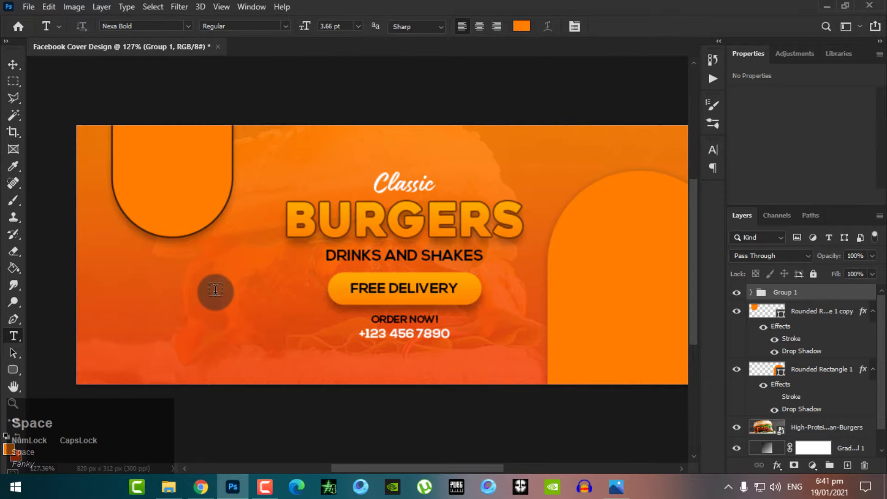
{"action": "scroll", "coordinate": [216, 290], "scroll_direction": "down", "scroll_amount": 1}
Open burger_sandwich_PNG4135 (1).png and bring its burger image into the Facebook cover as a new layer above the text group.
{"action": "left_click", "coordinate": [29, 6]}
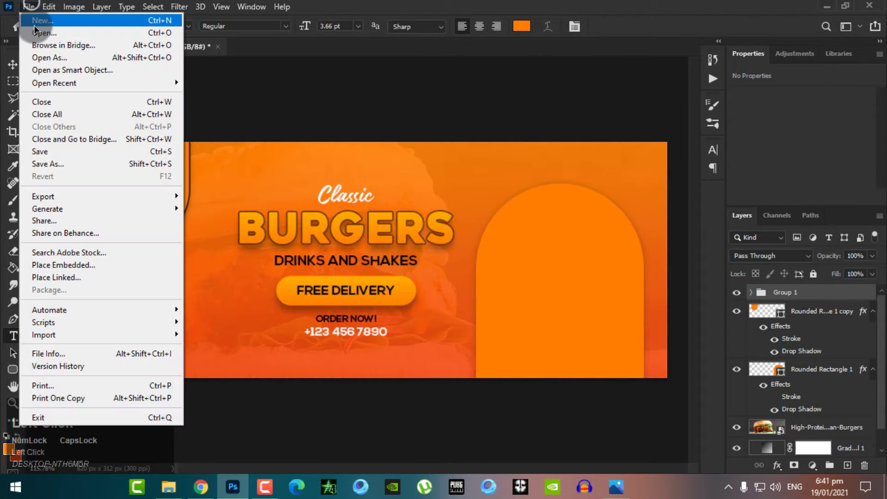
{"action": "left_click", "coordinate": [33, 30]}
{"action": "double_click", "coordinate": [442, 214]}
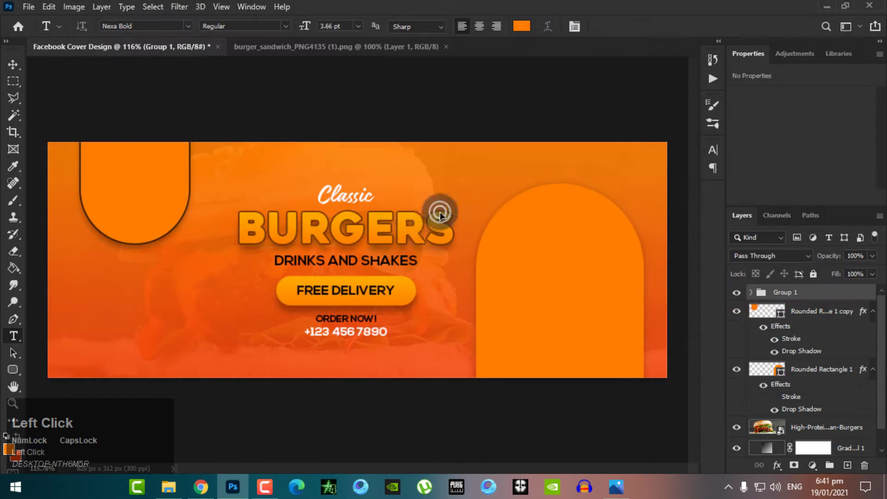
{"action": "left_click_drag", "start_coordinate": [351, 166], "coordinate": [155, 56]}
{"action": "left_click_drag", "start_coordinate": [582, 289], "coordinate": [584, 287]}
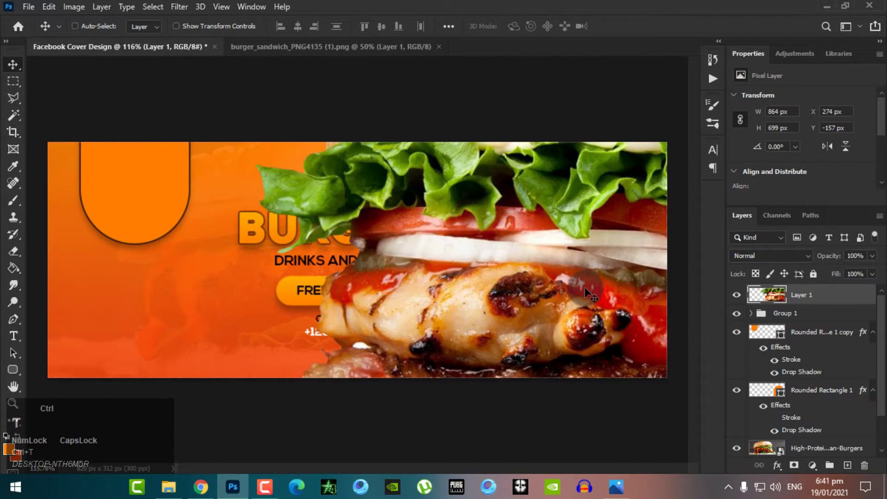
Scale the imported burger image down to about 206 by 166 px and center it over the large arched panel.
{"action": "key", "text": "ctrl+t"}
{"action": "scroll", "coordinate": [584, 286], "scroll_direction": "down", "scroll_amount": 5}
{"action": "left_click_drag", "start_coordinate": [573, 170], "coordinate": [473, 247]}
{"action": "scroll", "coordinate": [471, 291], "scroll_direction": "up", "scroll_amount": 7}
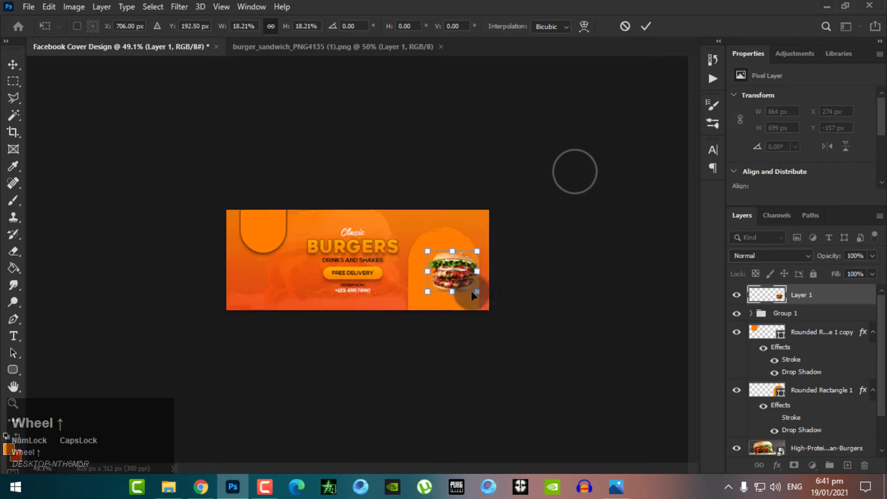
{"action": "left_click_drag", "start_coordinate": [513, 290], "coordinate": [495, 294]}
{"action": "left_click_drag", "start_coordinate": [553, 249], "coordinate": [567, 238]}
{"action": "key", "text": "Return"}
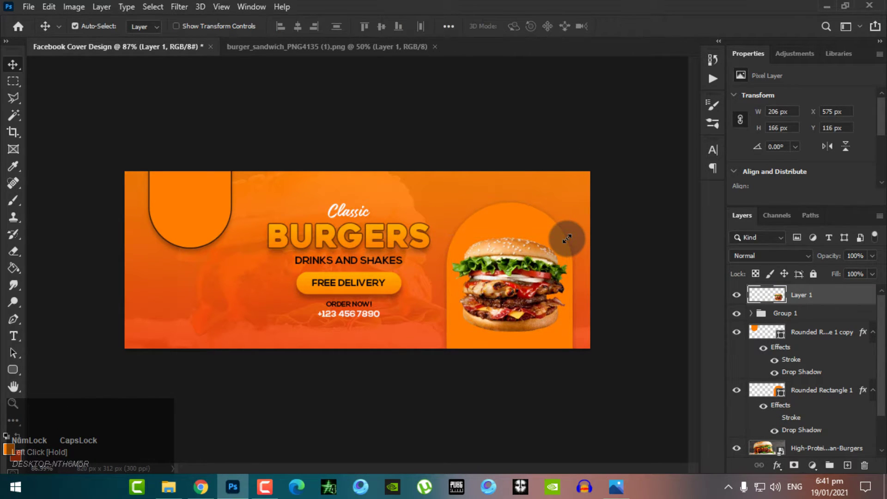
{"action": "left_click_drag", "start_coordinate": [520, 267], "coordinate": [520, 264]}
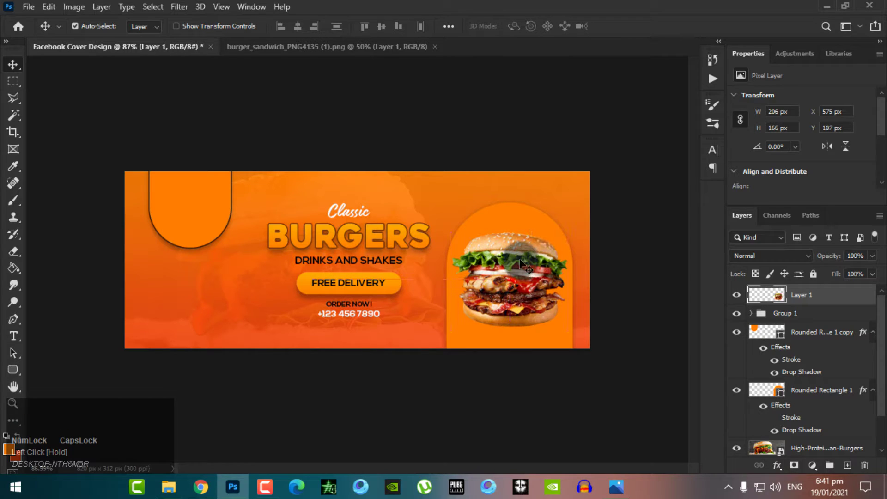
Darken the burger image with Levels, setting the midtone input to about 0.72.
{"action": "key", "text": "ctrl+l"}
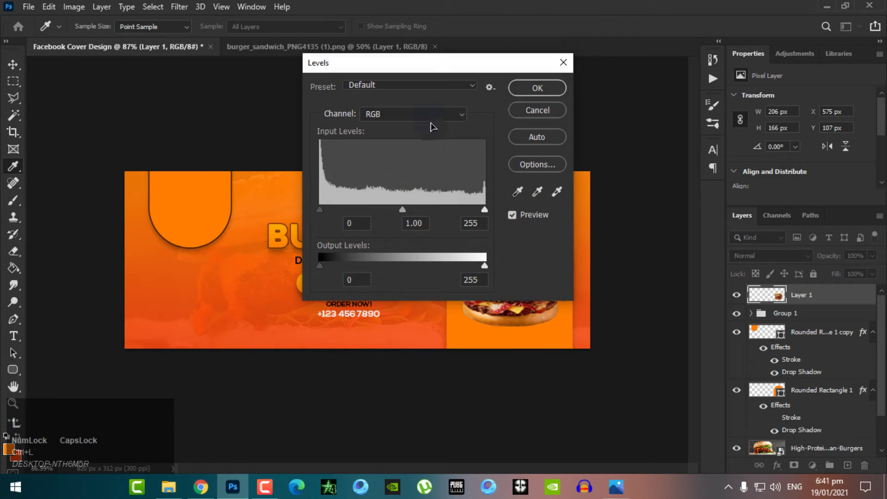
{"action": "left_click_drag", "start_coordinate": [442, 61], "coordinate": [277, 65]}
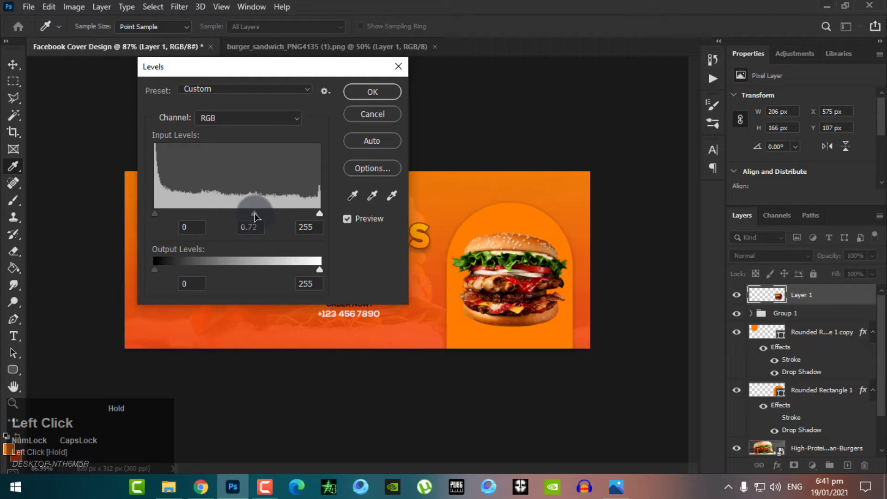
{"action": "left_click", "coordinate": [378, 95]}
Add a new layer above the burger and ready the Soft Round brush at 125 px with 0% hardness.
{"action": "scroll", "coordinate": [576, 434], "scroll_direction": "up", "scroll_amount": 4}
{"action": "left_click_drag", "start_coordinate": [539, 334], "coordinate": [366, 336]}
{"action": "scroll", "coordinate": [354, 335], "scroll_direction": "down", "scroll_amount": 1}
{"action": "left_click_drag", "start_coordinate": [13, 199], "coordinate": [100, 200]}
{"action": "scroll", "coordinate": [221, 186], "scroll_direction": "down", "scroll_amount": 1}
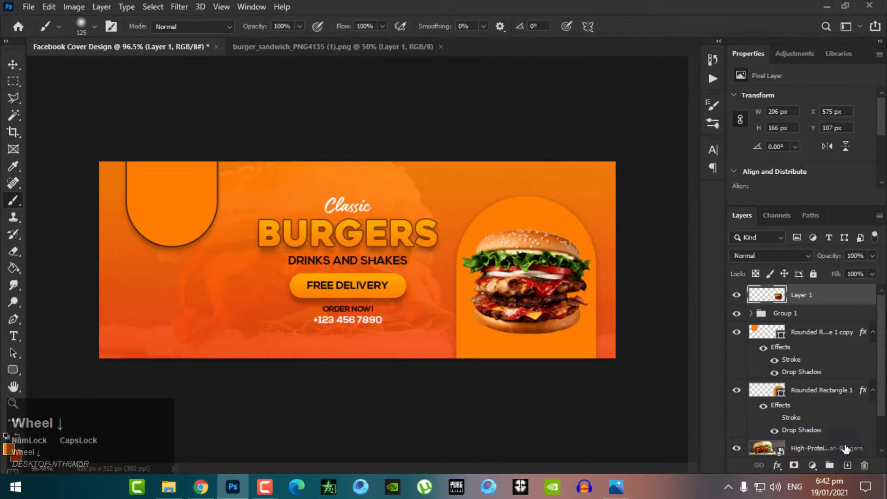
{"action": "left_click", "coordinate": [847, 465]}
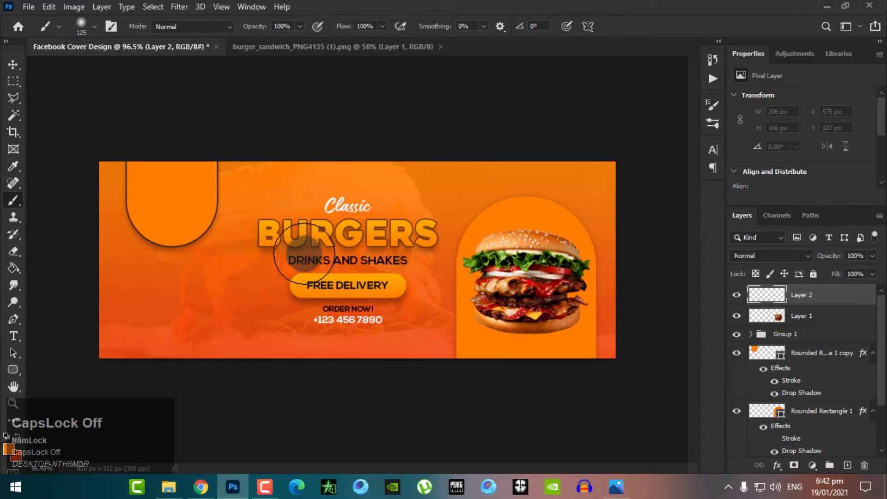
{"action": "left_click", "coordinate": [13, 200]}
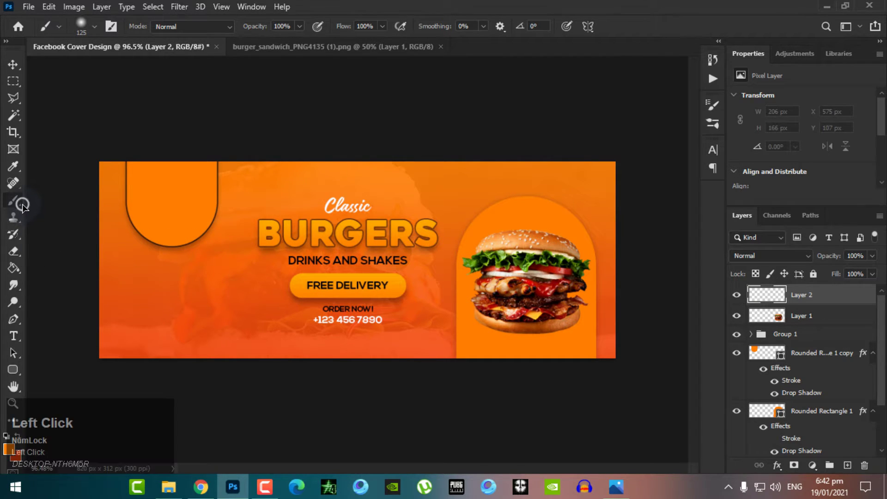
{"action": "left_click", "coordinate": [74, 200]}
{"action": "right_click", "coordinate": [338, 242]}
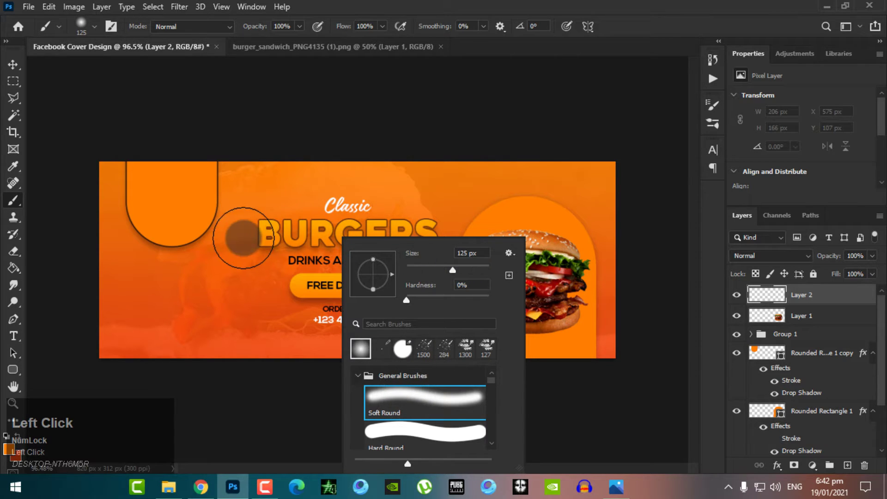
{"action": "left_click", "coordinate": [281, 247]}
{"action": "left_click", "coordinate": [281, 248]}
{"action": "key", "text": "ctrl+z"}
{"action": "key", "text": "ctrl+z"}
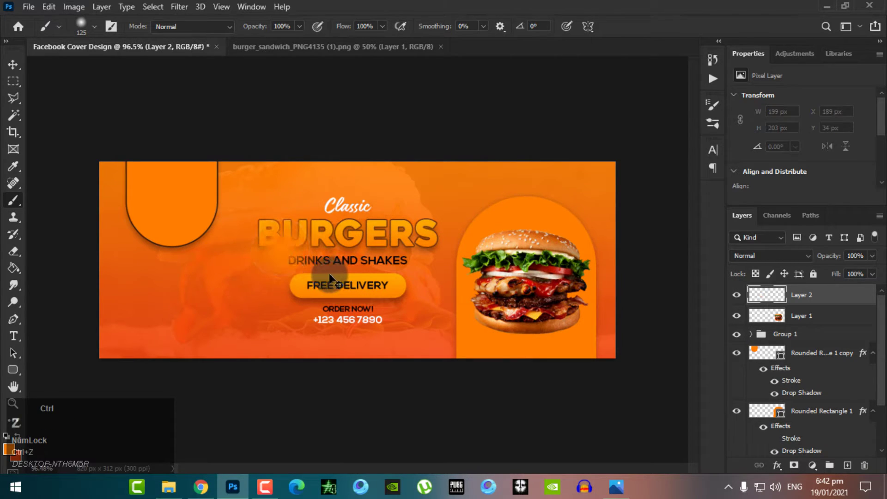
{"action": "key", "text": "ctrl+z"}
Set the foreground color to black and stamp one soft brush spot on the new layer.
{"action": "left_click", "coordinate": [8, 456]}
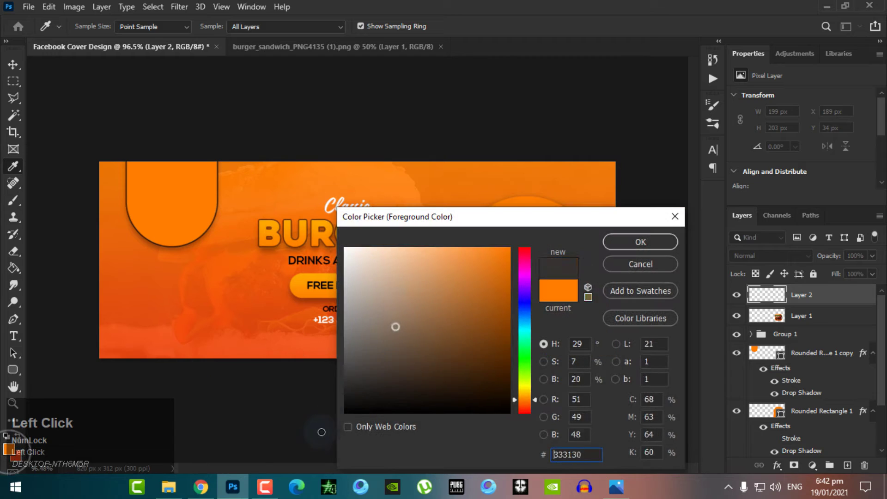
{"action": "left_click", "coordinate": [631, 236]}
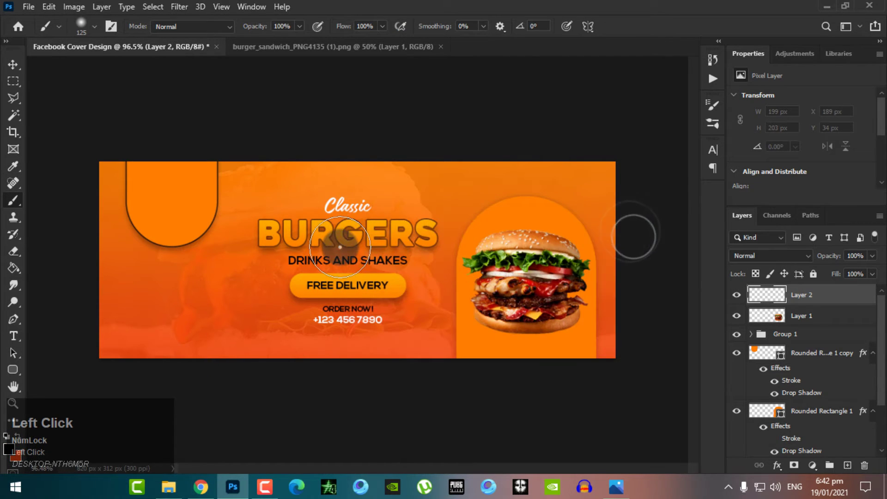
{"action": "left_click", "coordinate": [339, 247]}
Flatten the black spot to about 34 px high, move it under the burger's bottom bun, and place its layer below the burger layer.
{"action": "key", "text": "ctrl+t"}
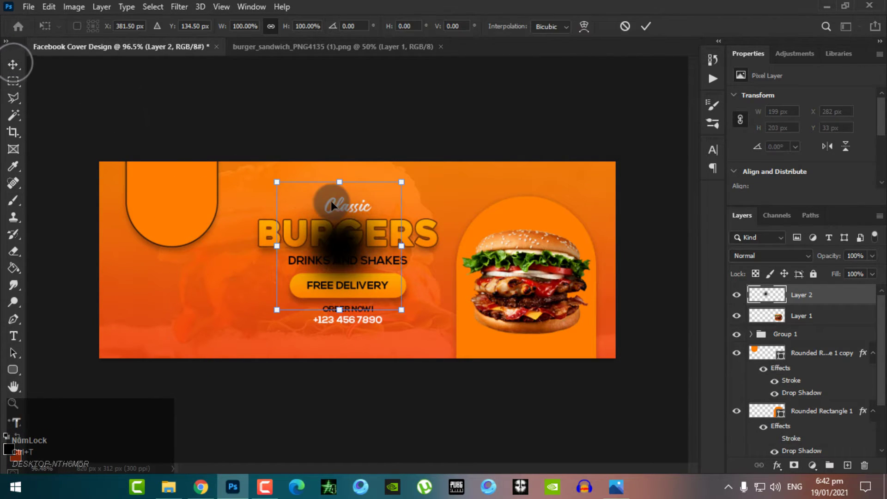
{"action": "mouse_move", "coordinate": [339, 183]}
{"action": "left_mouse_down"}
{"action": "mouse_move", "coordinate": [338, 297]}
{"action": "mouse_move", "coordinate": [551, 333]}
{"action": "left_mouse_up"}
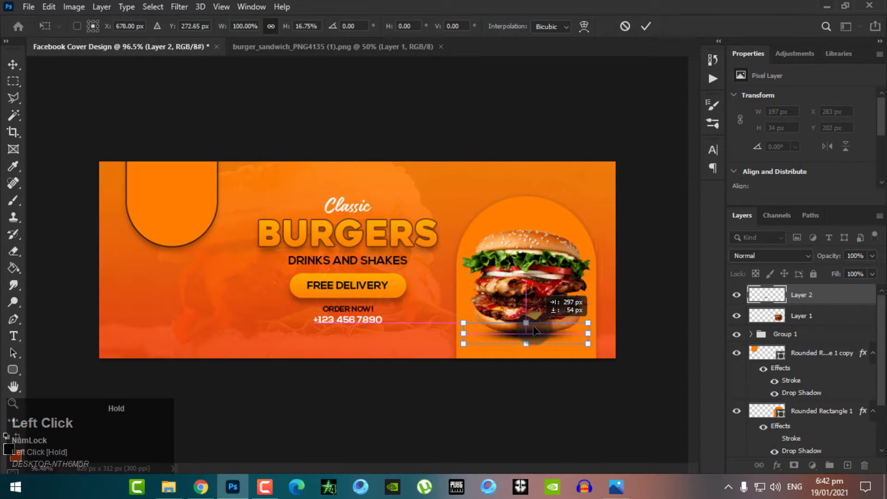
{"action": "key", "text": "Return"}
{"action": "left_click_drag", "start_coordinate": [841, 297], "coordinate": [838, 320]}
Widen the shadow under the burger symmetrically to about 244 px.
{"action": "scroll", "coordinate": [620, 331], "scroll_direction": "up", "scroll_amount": 3}
{"action": "key", "text": "ctrl+t"}
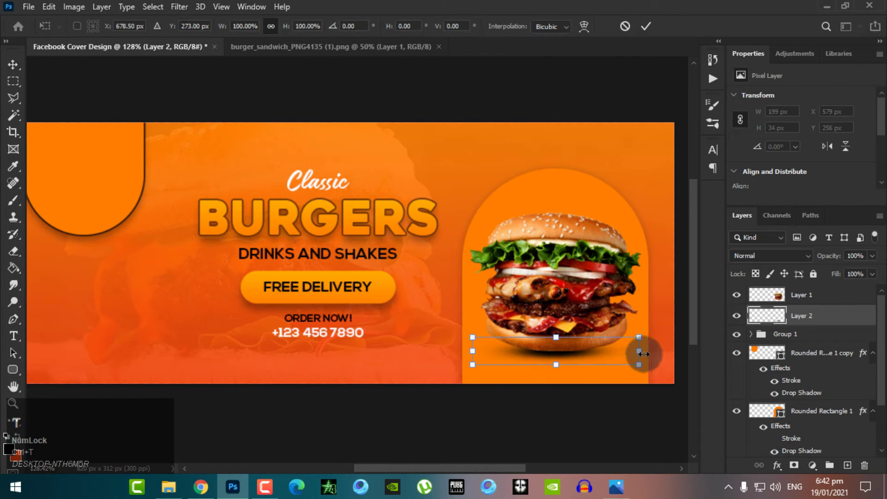
{"action": "left_click_drag", "start_coordinate": [639, 350], "coordinate": [662, 352]}
{"action": "left_click_drag", "start_coordinate": [589, 357], "coordinate": [590, 359]}
{"action": "key", "text": "Return"}
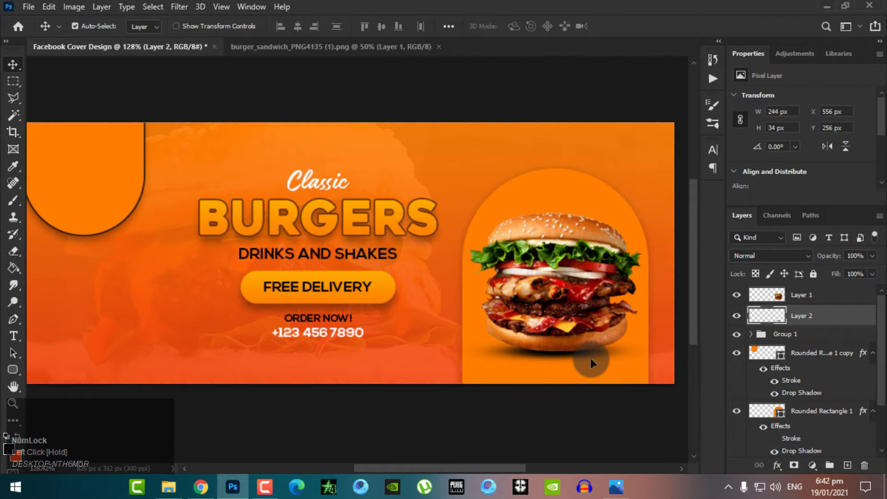
{"action": "scroll", "coordinate": [590, 359], "scroll_direction": "up", "scroll_amount": 2}
{"action": "scroll", "coordinate": [595, 354], "scroll_direction": "down", "scroll_amount": 3}
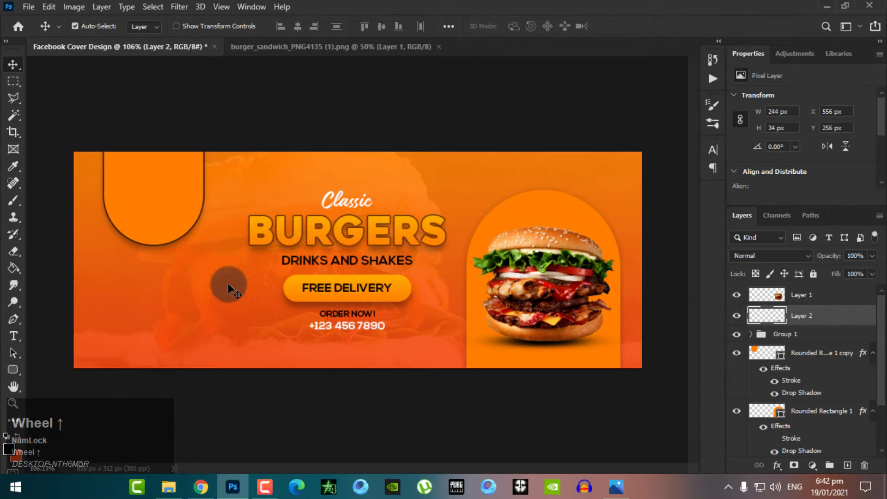
{"action": "scroll", "coordinate": [231, 279], "scroll_direction": "down", "scroll_amount": 1}
{"action": "scroll", "coordinate": [166, 271], "scroll_direction": "up", "scroll_amount": 1}
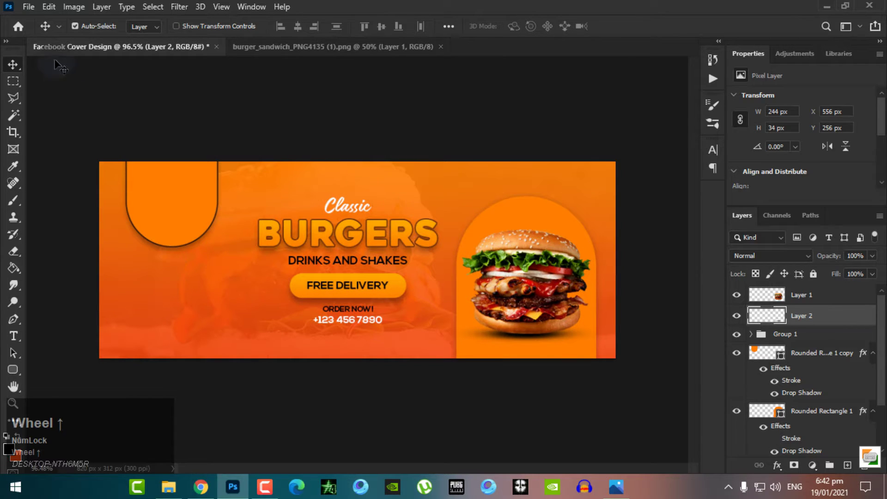
Open hamburger (2).psd and bring its burger outline icon into the Facebook cover over the small rounded panel.
{"action": "left_click", "coordinate": [29, 7]}
{"action": "left_click", "coordinate": [40, 31]}
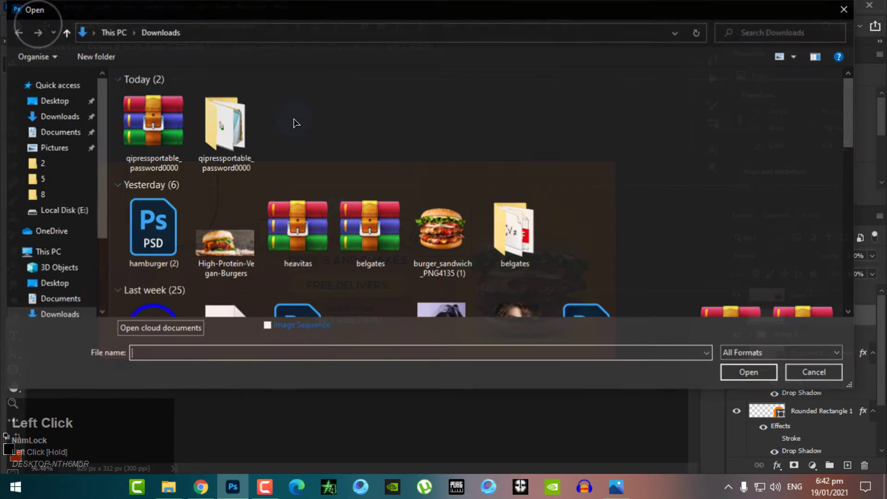
{"action": "double_click", "coordinate": [152, 224]}
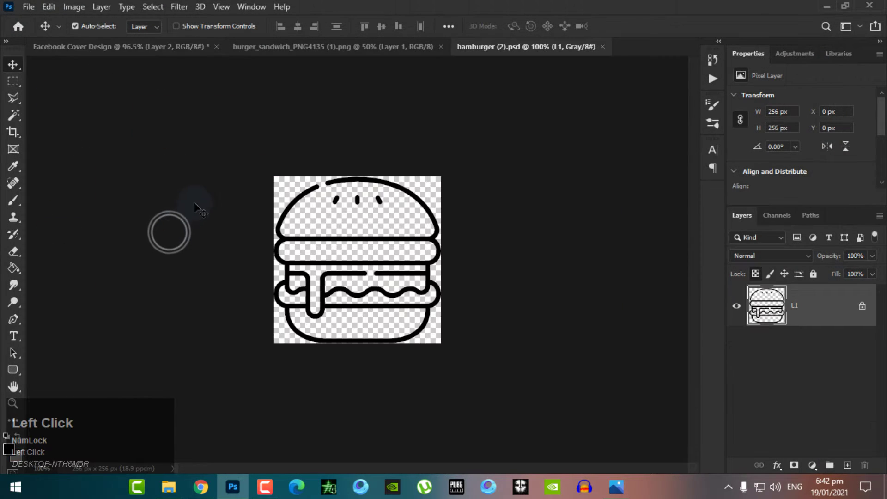
{"action": "left_click_drag", "start_coordinate": [355, 184], "coordinate": [457, 310]}
{"action": "left_click_drag", "start_coordinate": [431, 220], "coordinate": [192, 89]}
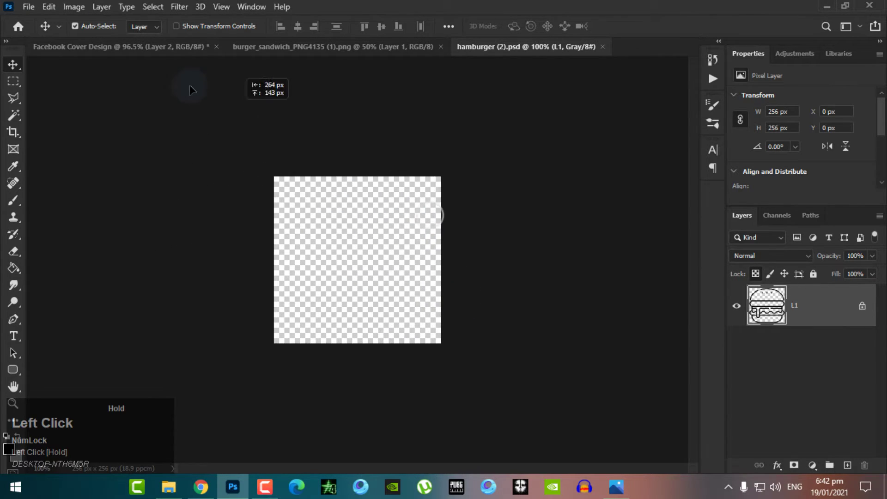
{"action": "left_click_drag", "start_coordinate": [141, 57], "coordinate": [174, 192]}
Scale the burger icon down to about 51 by 51 px and center it in the upper part of the small rounded panel.
{"action": "key", "text": "ctrl+t"}
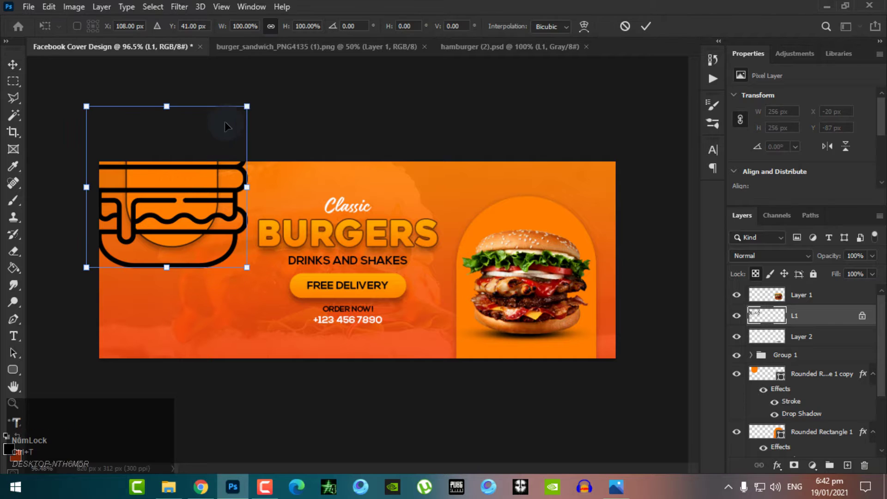
{"action": "left_click_drag", "start_coordinate": [244, 111], "coordinate": [190, 184]}
{"action": "scroll", "coordinate": [164, 199], "scroll_direction": "up", "scroll_amount": 8}
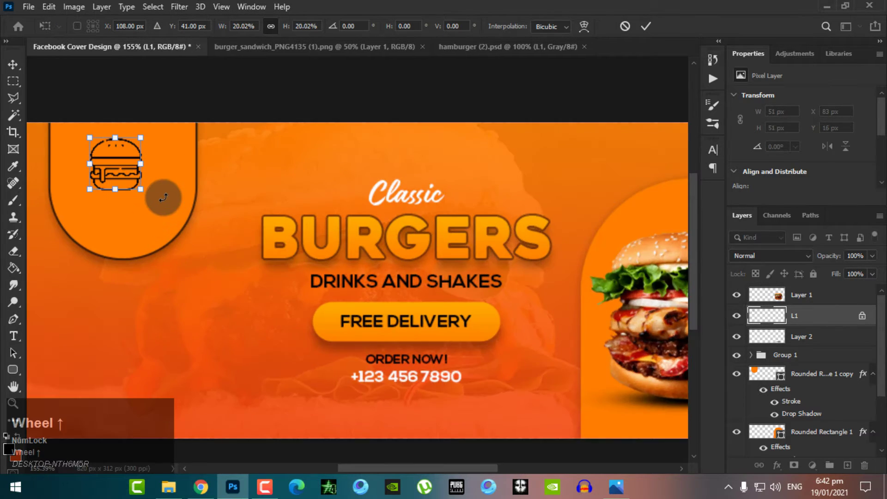
{"action": "left_click_drag", "start_coordinate": [220, 231], "coordinate": [373, 300]}
{"action": "left_click_drag", "start_coordinate": [286, 248], "coordinate": [300, 255]}
{"action": "left_click", "coordinate": [234, 293]}
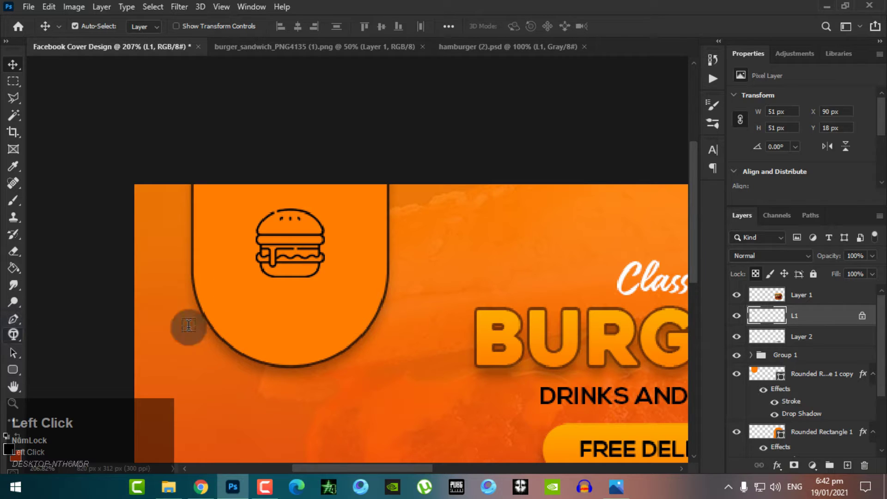
Add the text "LOGO HERE" in black Nexa Bold near the burger icon.
{"action": "key", "text": "t"}
{"action": "left_click", "coordinate": [252, 321]}
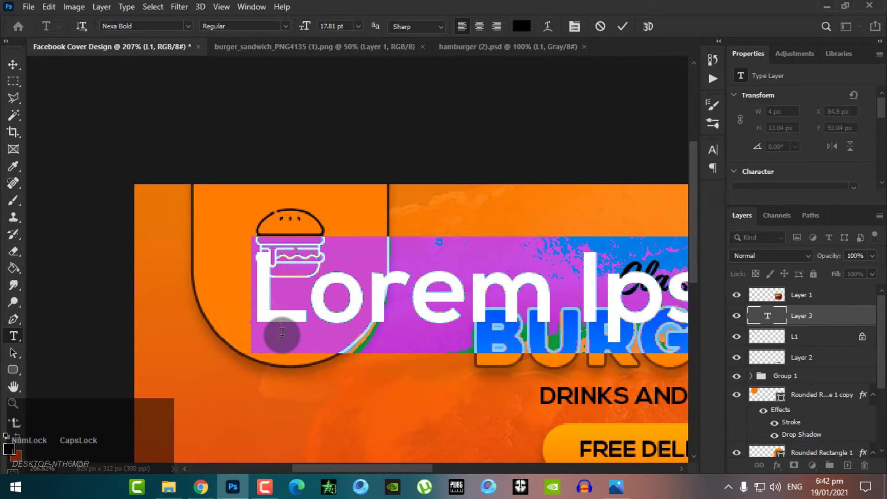
{"action": "type", "text": "LOGO JH"}
{"action": "key", "text": "BackSpace"}
{"action": "key", "text": "BackSpace"}
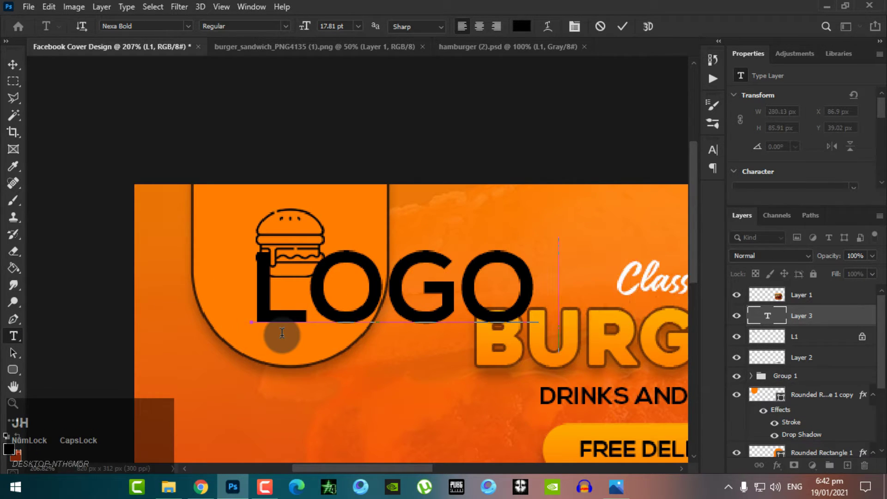
{"action": "type", "text": "HER"}
{"action": "scroll", "coordinate": [282, 332], "scroll_direction": "down", "scroll_amount": 3}
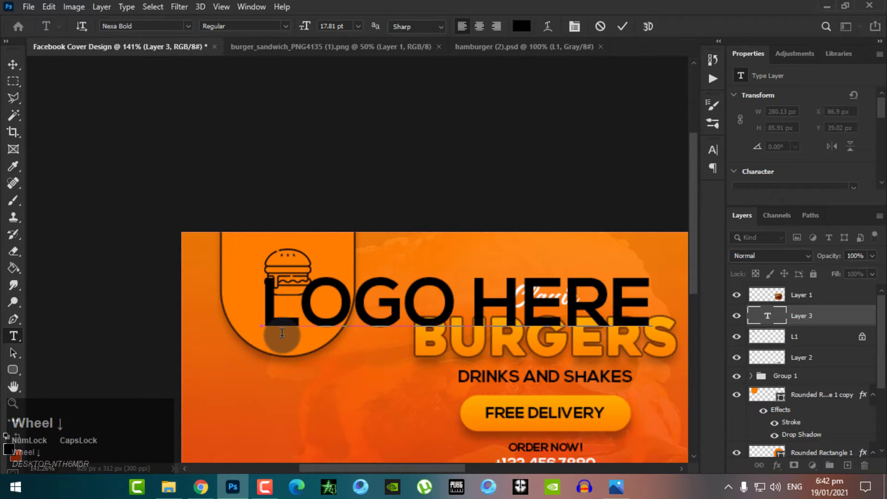
{"action": "left_click", "coordinate": [12, 65]}
Scale the "LOGO HERE" text down to about 87 px wide and center it directly beneath the burger icon.
{"action": "key", "text": "ctrl+t"}
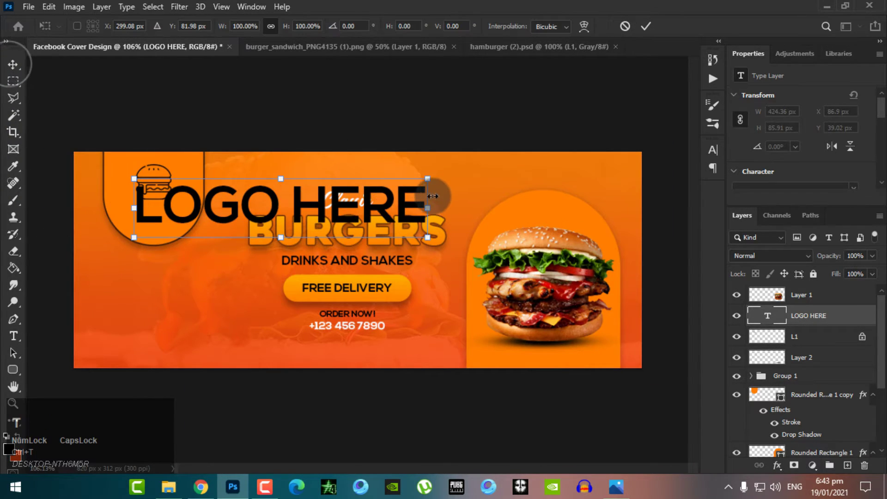
{"action": "left_click_drag", "start_coordinate": [424, 199], "coordinate": [265, 230]}
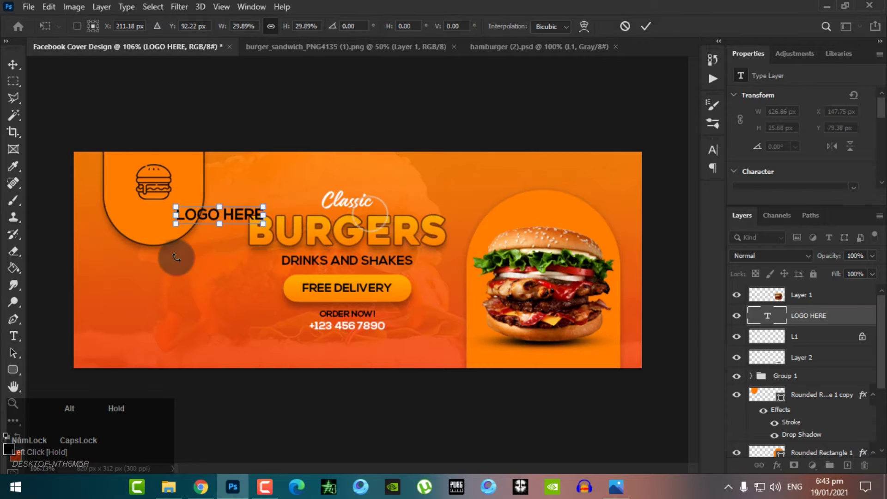
{"action": "scroll", "coordinate": [176, 257], "scroll_direction": "up", "scroll_amount": 7}
{"action": "left_click_drag", "start_coordinate": [219, 256], "coordinate": [299, 294]}
{"action": "left_click_drag", "start_coordinate": [396, 216], "coordinate": [214, 207]}
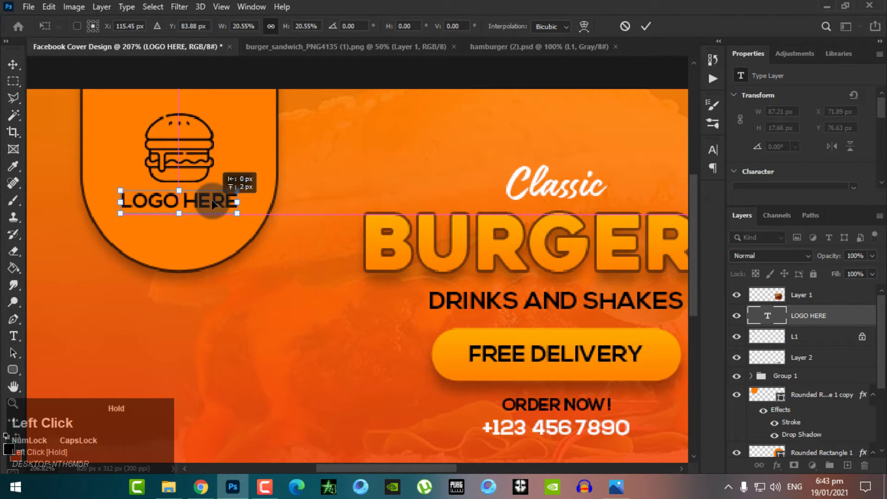
{"action": "double_click", "coordinate": [211, 200]}
{"action": "scroll", "coordinate": [211, 200], "scroll_direction": "down", "scroll_amount": 3}
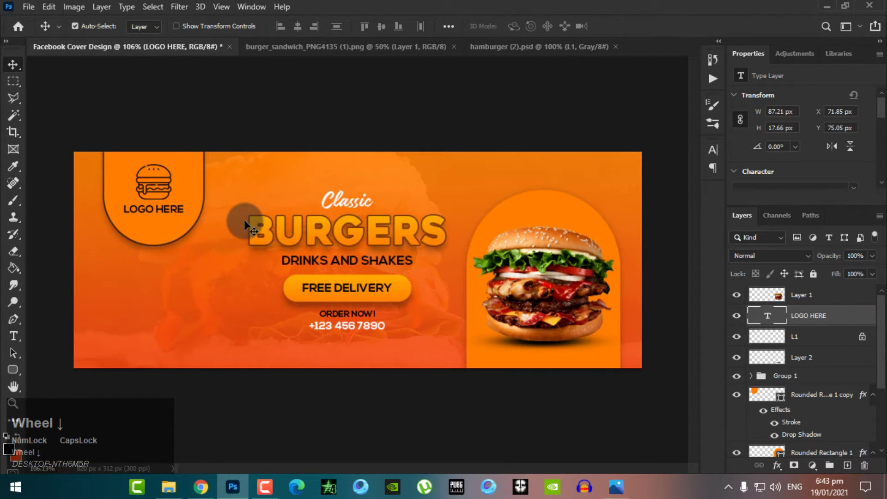
Open call.psd from Local Disk (E:) and bring its phone icon into the Facebook cover.
{"action": "scroll", "coordinate": [243, 219], "scroll_direction": "up", "scroll_amount": 1}
{"action": "left_click_drag", "start_coordinate": [212, 302], "coordinate": [262, 302]}
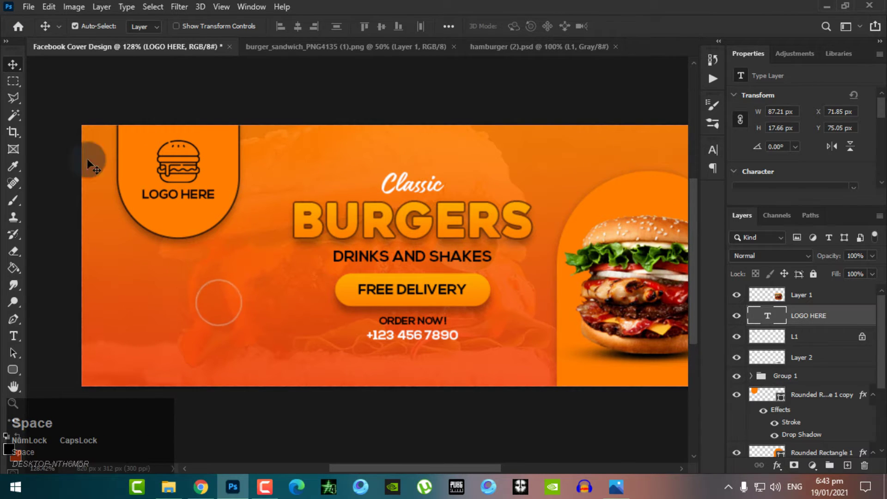
{"action": "left_click", "coordinate": [33, 6]}
{"action": "left_click", "coordinate": [42, 31]}
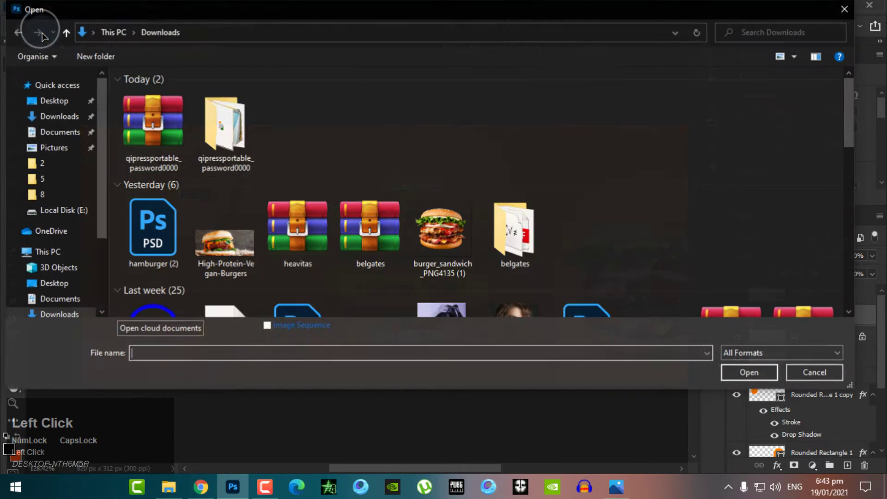
{"action": "scroll", "coordinate": [85, 199], "scroll_direction": "down", "scroll_amount": 3}
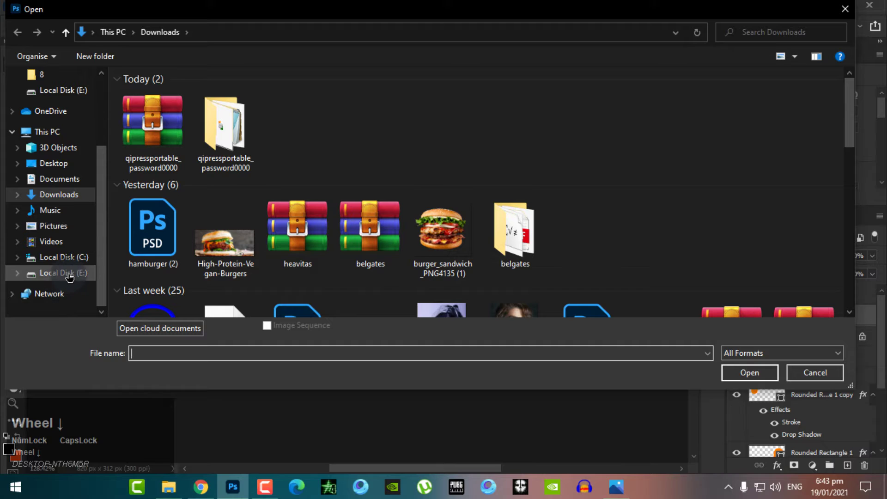
{"action": "left_click", "coordinate": [70, 273]}
{"action": "scroll", "coordinate": [192, 212], "scroll_direction": "down", "scroll_amount": 6}
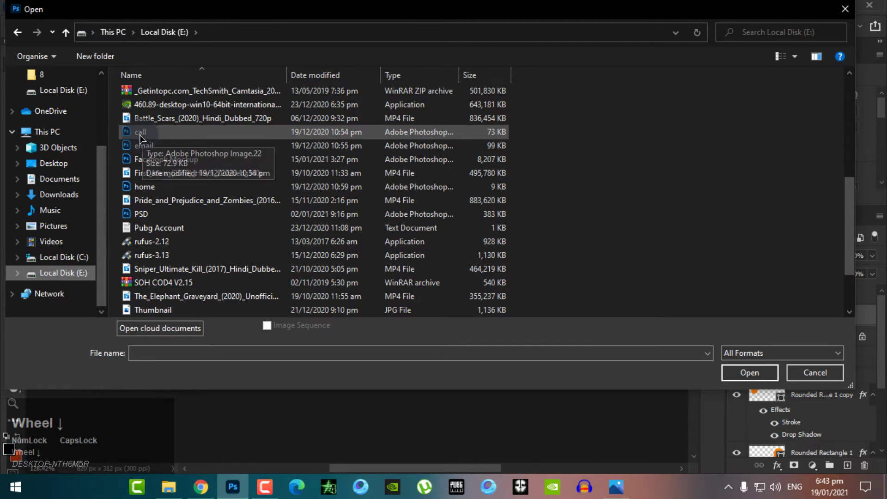
{"action": "double_click", "coordinate": [140, 133]}
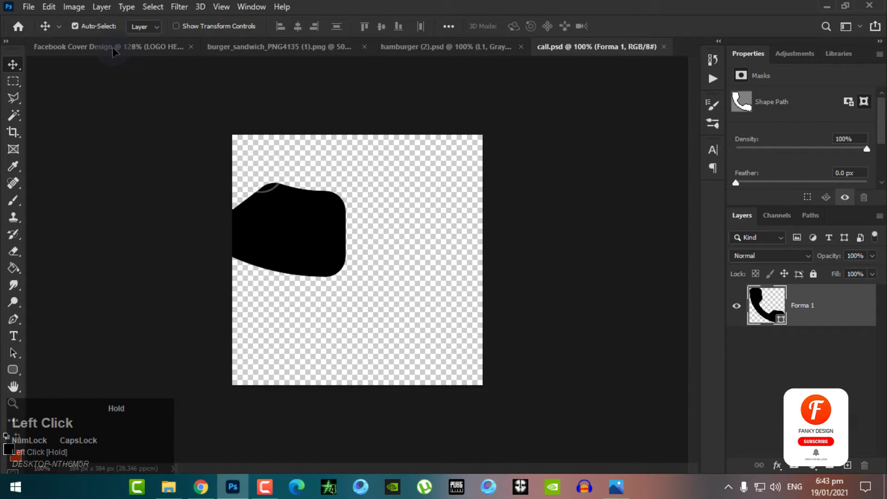
{"action": "left_click_drag", "start_coordinate": [112, 46], "coordinate": [94, 287]}
Scale the phone icon down to a small size and place it near the cover's left edge, below the logo panel.
{"action": "key", "text": "ctrl+t"}
{"action": "scroll", "coordinate": [217, 256], "scroll_direction": "down", "scroll_amount": 4}
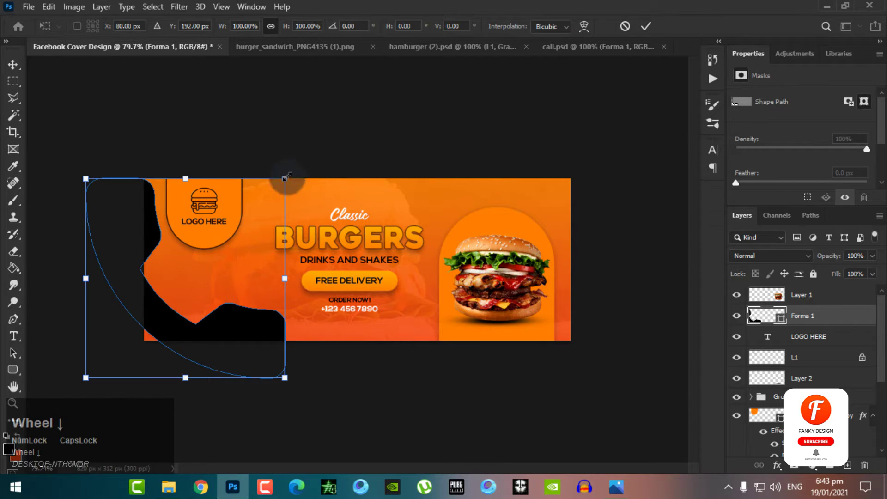
{"action": "left_click_drag", "start_coordinate": [285, 177], "coordinate": [195, 262]}
{"action": "scroll", "coordinate": [151, 292], "scroll_direction": "up", "scroll_amount": 3}
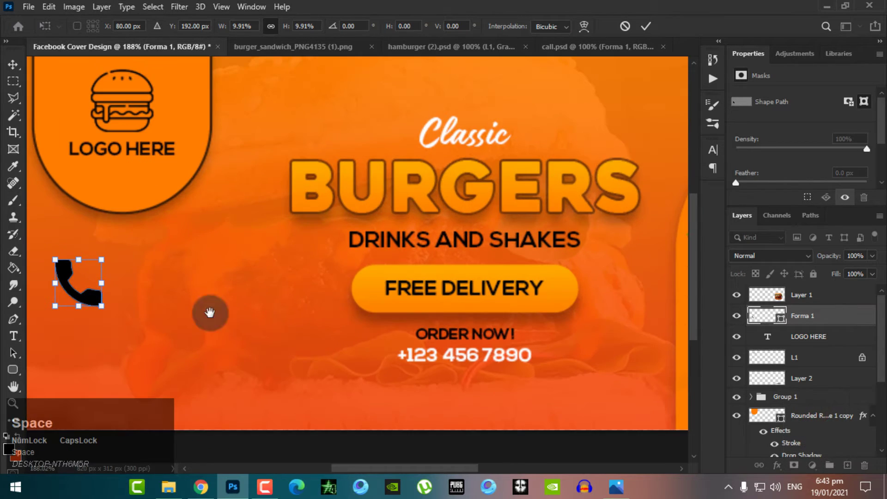
{"action": "left_click_drag", "start_coordinate": [209, 313], "coordinate": [309, 295]}
{"action": "left_click_drag", "start_coordinate": [205, 239], "coordinate": [119, 272]}
{"action": "double_click", "coordinate": [120, 272]}
Move the phone icon layer to the top of the layer stack and recolor the icon white (ffffff).
{"action": "left_click_drag", "start_coordinate": [801, 312], "coordinate": [797, 293]}
{"action": "double_click", "coordinate": [757, 296]}
{"action": "left_click", "coordinate": [560, 254]}
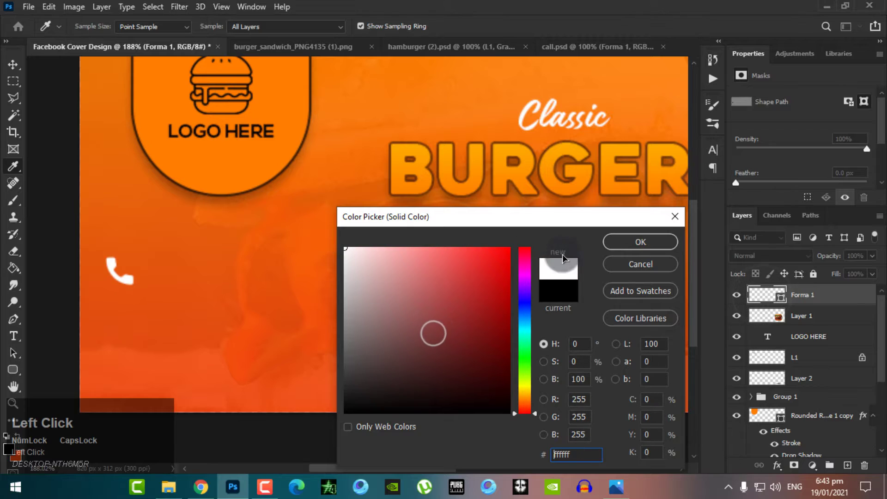
{"action": "left_click", "coordinate": [649, 242]}
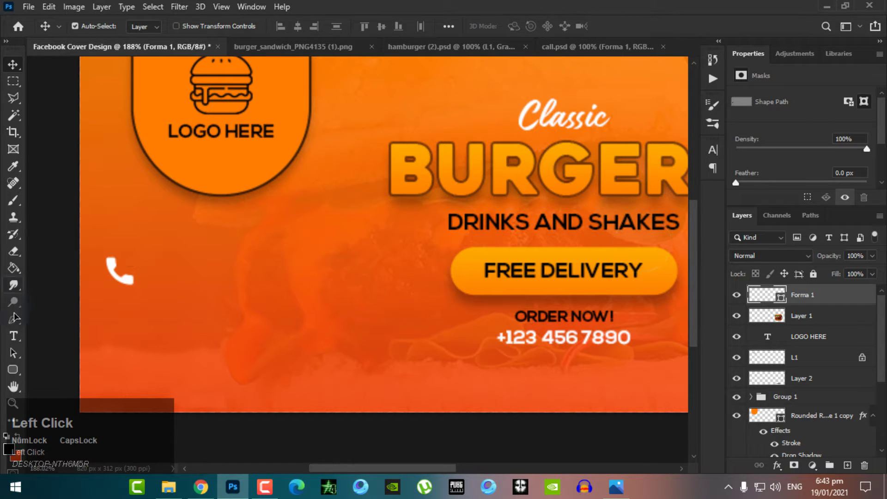
Add the contact phone number as black Nexa Bold text beside the white phone icon.
{"action": "left_click", "coordinate": [13, 336]}
{"action": "left_click", "coordinate": [189, 279]}
{"action": "type", "text": "1"}
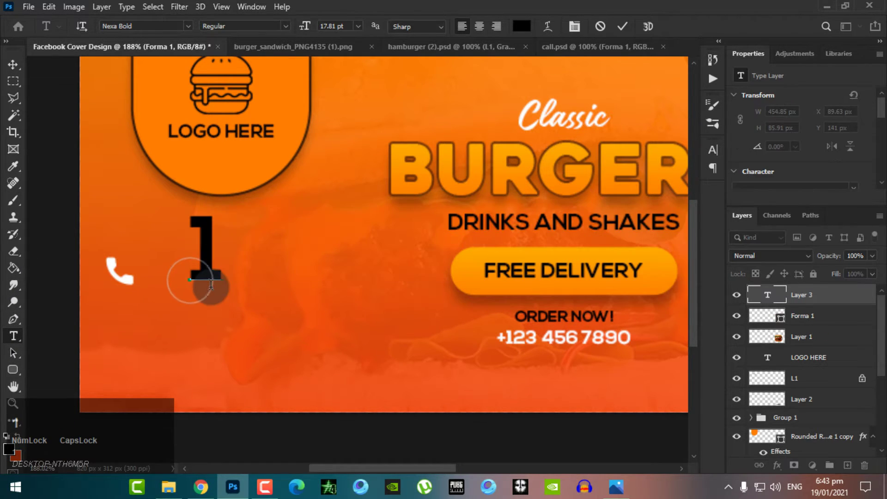
{"action": "type", "text": "+123 456"}
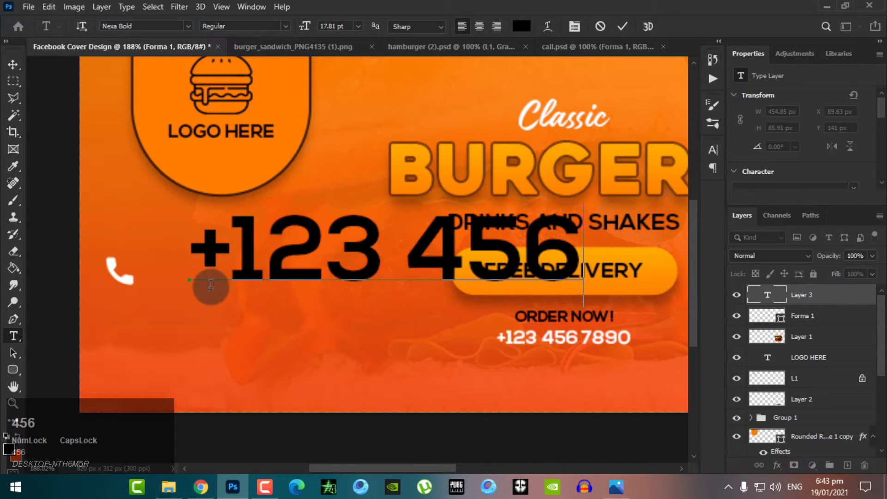
{"action": "type", "text": " 6"}
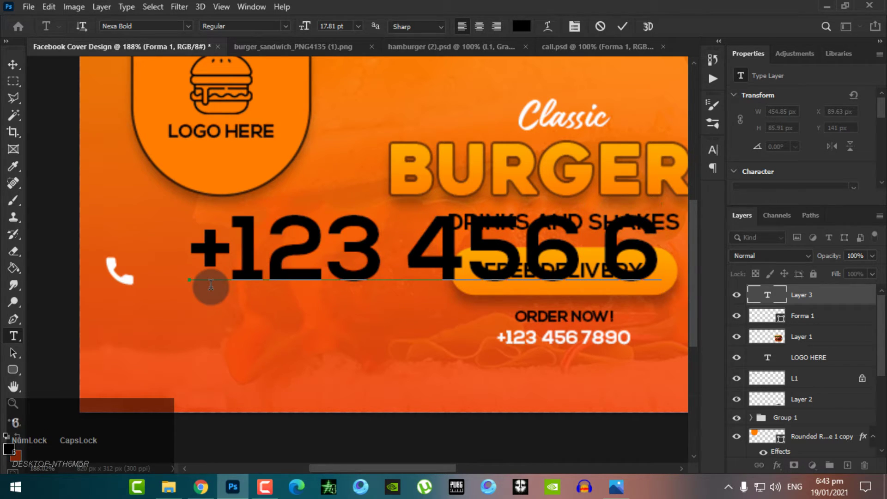
{"action": "key", "text": "BackSpace"}
{"action": "type", "text": "78"}
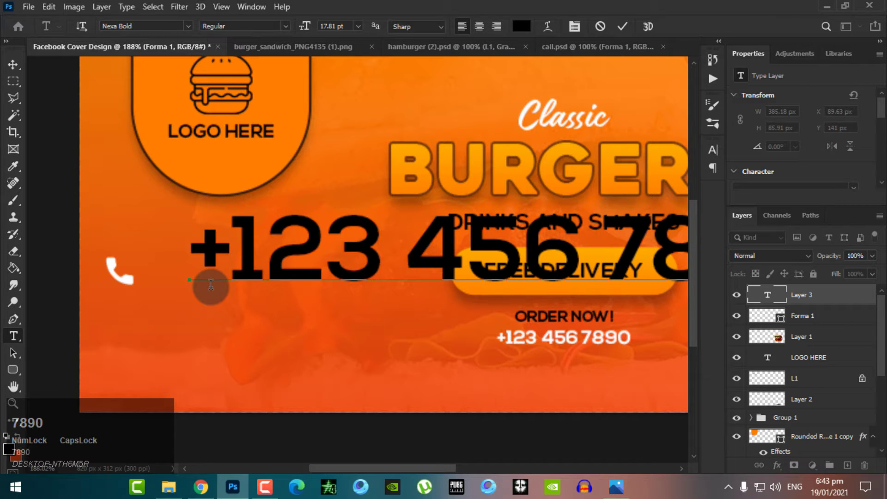
{"action": "key", "text": "ctrl+a"}
{"action": "left_click", "coordinate": [13, 69]}
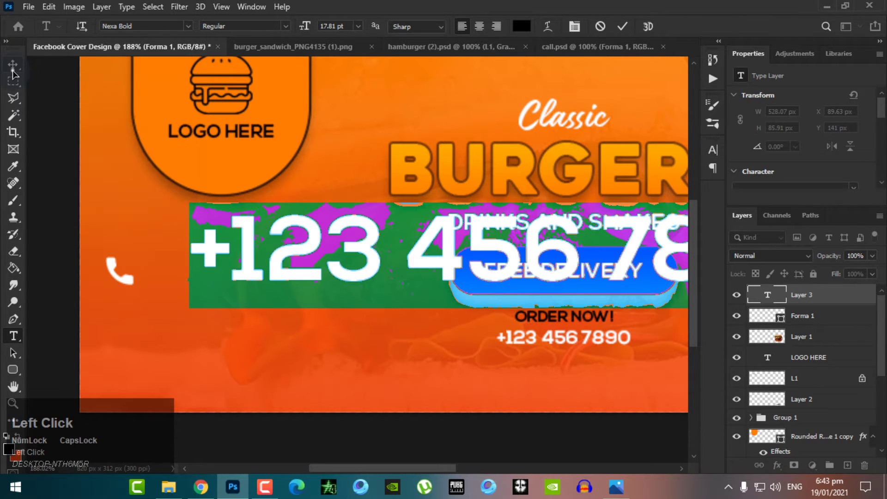
Scale the new phone number text down to about 121 px wide and align it just right of the phone icon.
{"action": "key", "text": "ctrl+t"}
{"action": "scroll", "coordinate": [301, 241], "scroll_direction": "down", "scroll_amount": 4}
{"action": "scroll", "coordinate": [301, 241], "scroll_direction": "down", "scroll_amount": 1}
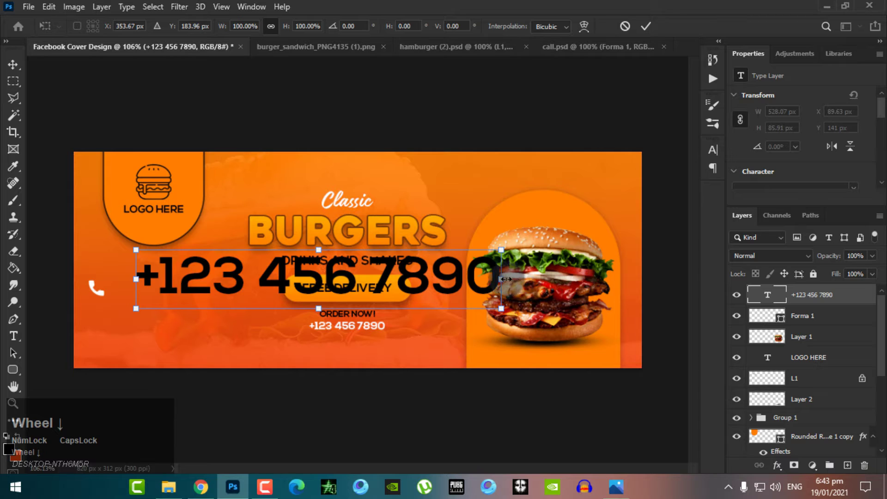
{"action": "left_click_drag", "start_coordinate": [498, 280], "coordinate": [208, 284]}
{"action": "scroll", "coordinate": [208, 284], "scroll_direction": "up", "scroll_amount": 5}
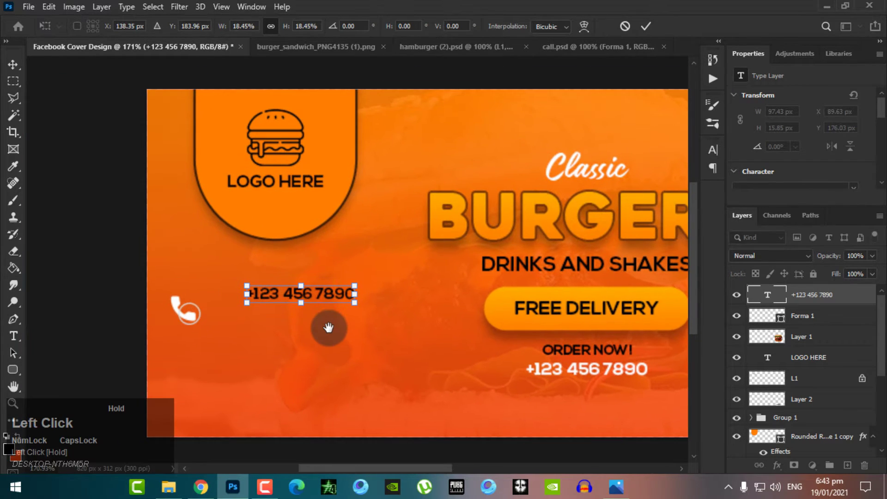
{"action": "left_click_drag", "start_coordinate": [297, 287], "coordinate": [305, 309]}
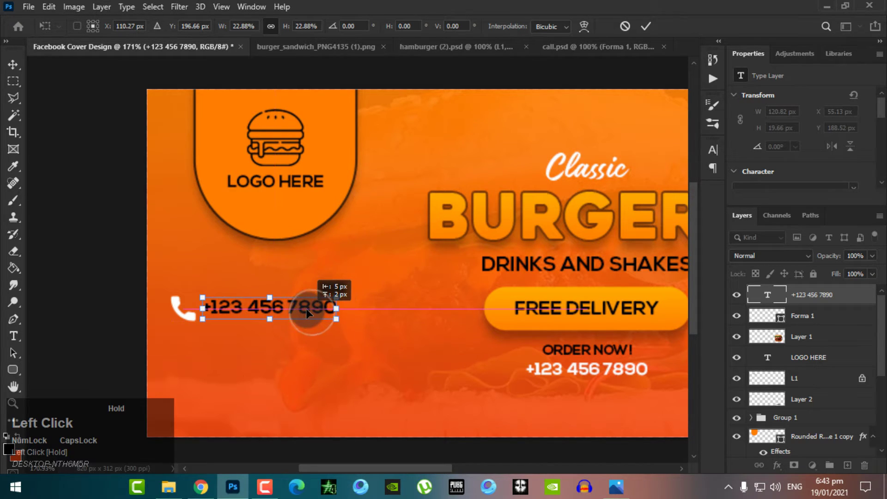
{"action": "key", "text": "Return"}
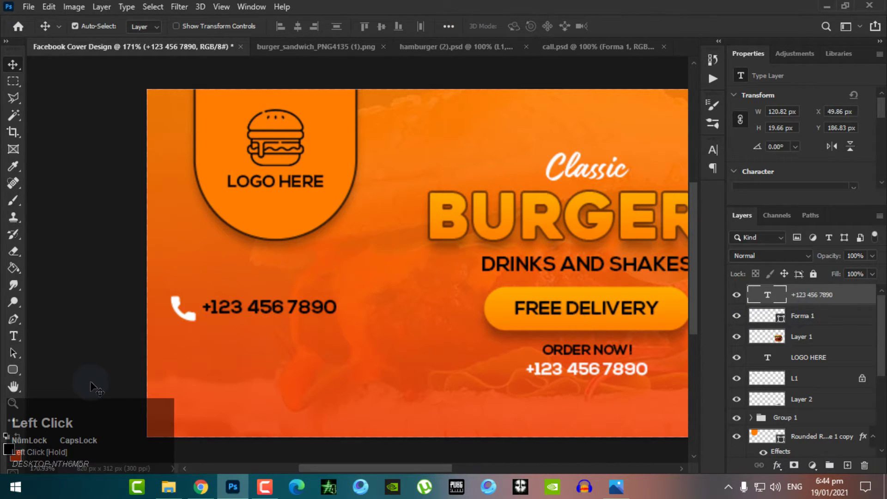
Change the color of the phone number text beside the phone icon to white (ffffff).
{"action": "left_click", "coordinate": [13, 335]}
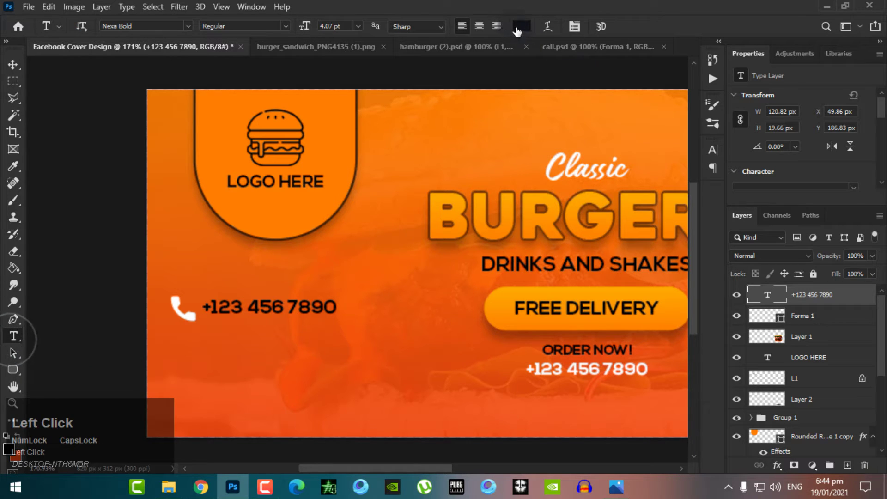
{"action": "left_click", "coordinate": [519, 26]}
{"action": "left_click_drag", "start_coordinate": [400, 271], "coordinate": [202, 219]}
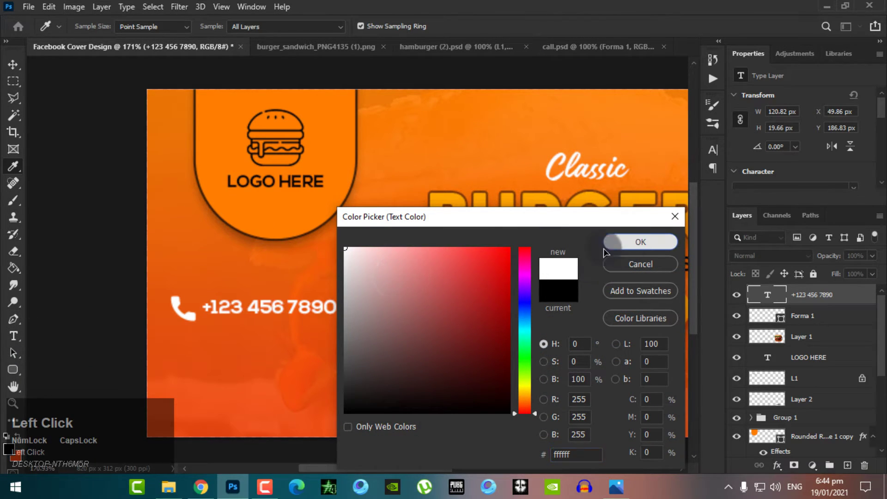
{"action": "left_click", "coordinate": [629, 244]}
Close the burger_sandwich_PNG4135 (1).png, hamburger (2).psd and call.psd documents, keeping the Facebook cover open.
{"action": "scroll", "coordinate": [179, 329], "scroll_direction": "up", "scroll_amount": 2}
{"action": "left_click_drag", "start_coordinate": [220, 320], "coordinate": [223, 255]}
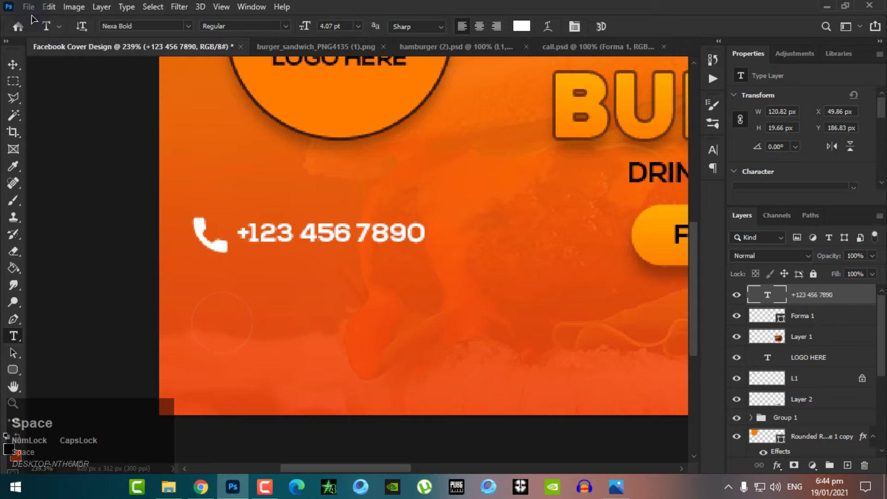
{"action": "left_click", "coordinate": [383, 46]}
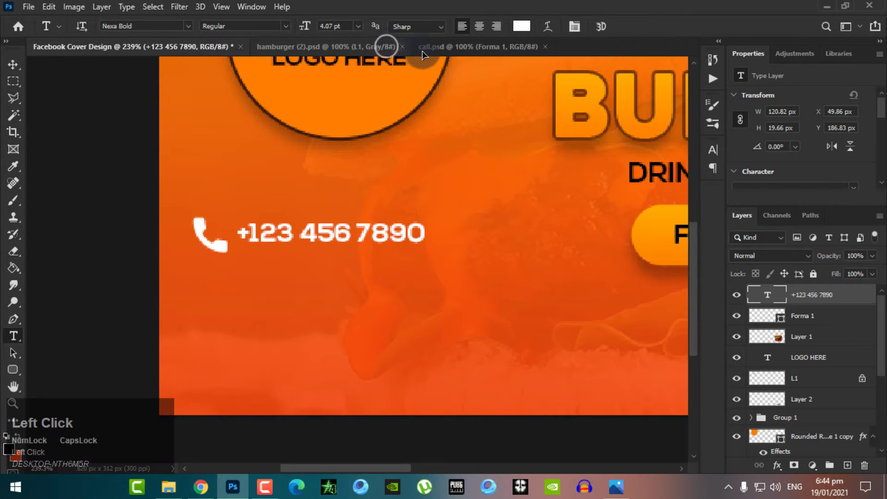
{"action": "left_click", "coordinate": [403, 47]}
{"action": "left_click", "coordinate": [383, 47]}
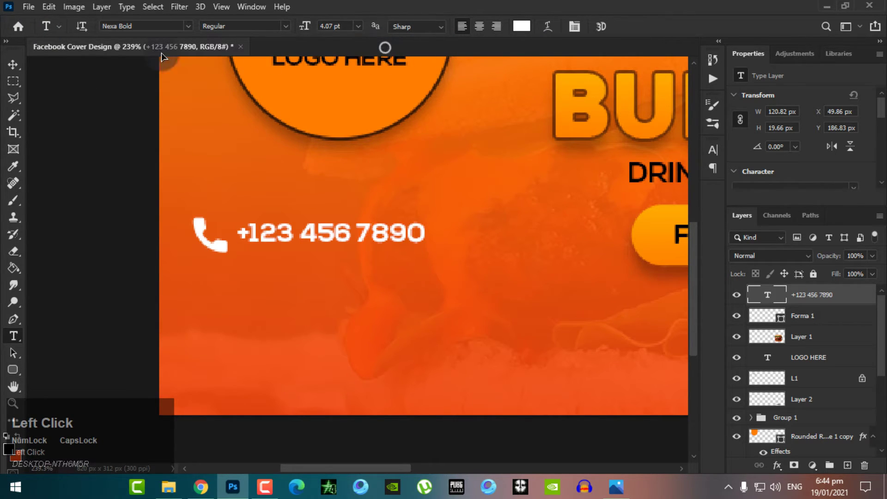
Open email.psd from Local Disk (E:) and bring its envelope icon into the Facebook cover.
{"action": "left_click", "coordinate": [28, 7]}
{"action": "left_click", "coordinate": [41, 55]}
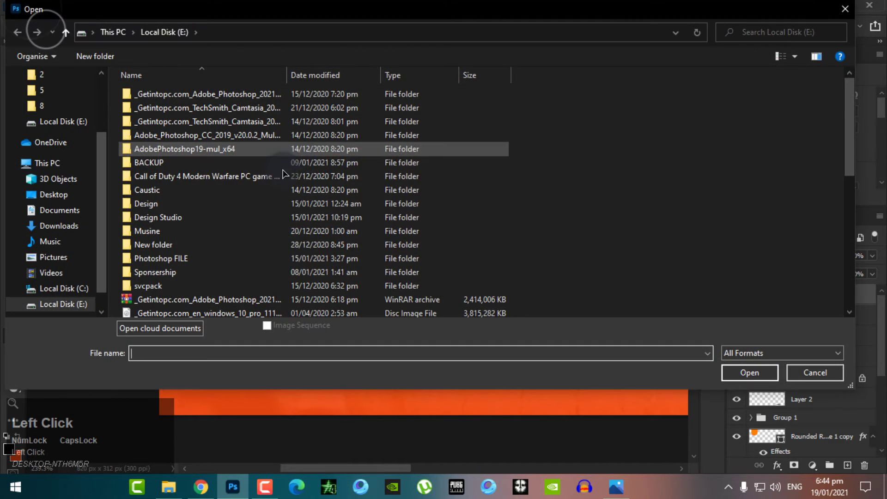
{"action": "scroll", "coordinate": [197, 243], "scroll_direction": "down", "scroll_amount": 3}
{"action": "scroll", "coordinate": [197, 244], "scroll_direction": "down", "scroll_amount": 3}
{"action": "scroll", "coordinate": [174, 142], "scroll_direction": "up", "scroll_amount": 2}
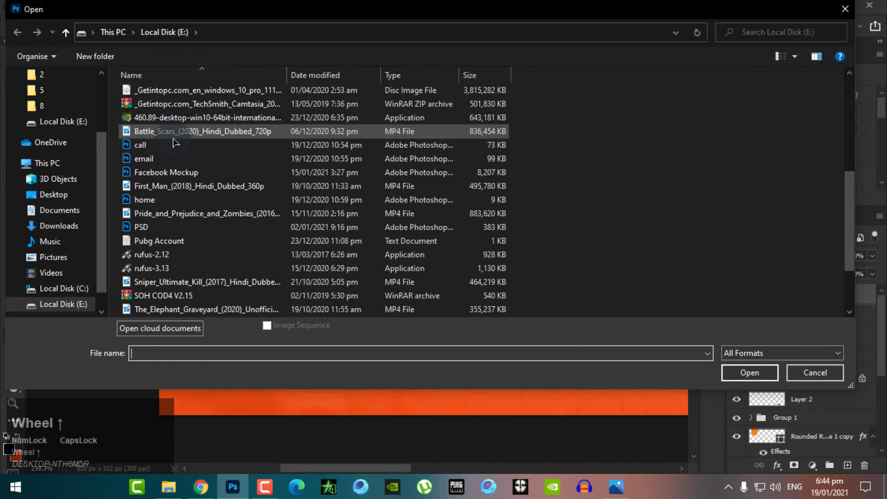
{"action": "double_click", "coordinate": [178, 159]}
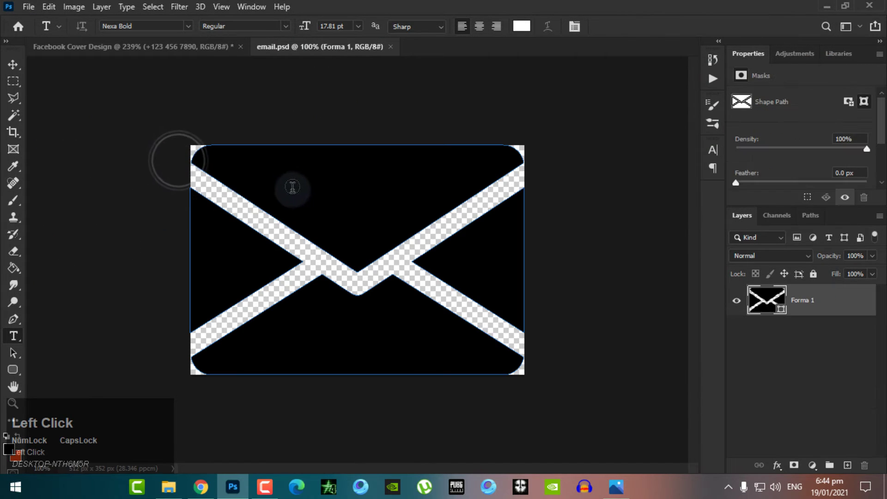
{"action": "left_click", "coordinate": [13, 64]}
{"action": "left_click_drag", "start_coordinate": [293, 156], "coordinate": [121, 331]}
Scale the envelope icon down to about 4.7% and place it directly beneath the phone icon.
{"action": "key", "text": "ctrl+t"}
{"action": "scroll", "coordinate": [131, 337], "scroll_direction": "down", "scroll_amount": 5}
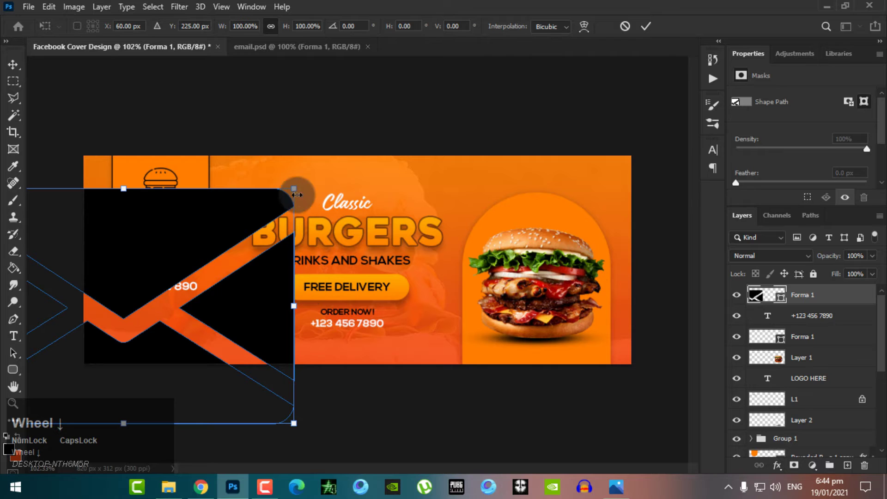
{"action": "left_click_drag", "start_coordinate": [294, 194], "coordinate": [149, 278]}
{"action": "scroll", "coordinate": [113, 340], "scroll_direction": "up", "scroll_amount": 4}
{"action": "left_click_drag", "start_coordinate": [143, 349], "coordinate": [281, 348]}
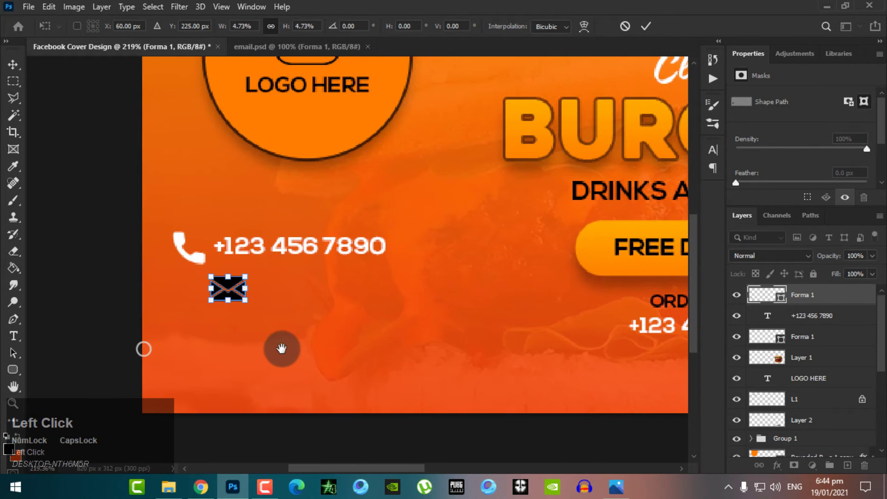
{"action": "scroll", "coordinate": [234, 303], "scroll_direction": "up", "scroll_amount": 2}
{"action": "left_click_drag", "start_coordinate": [223, 276], "coordinate": [174, 277]}
{"action": "key", "text": "Return"}
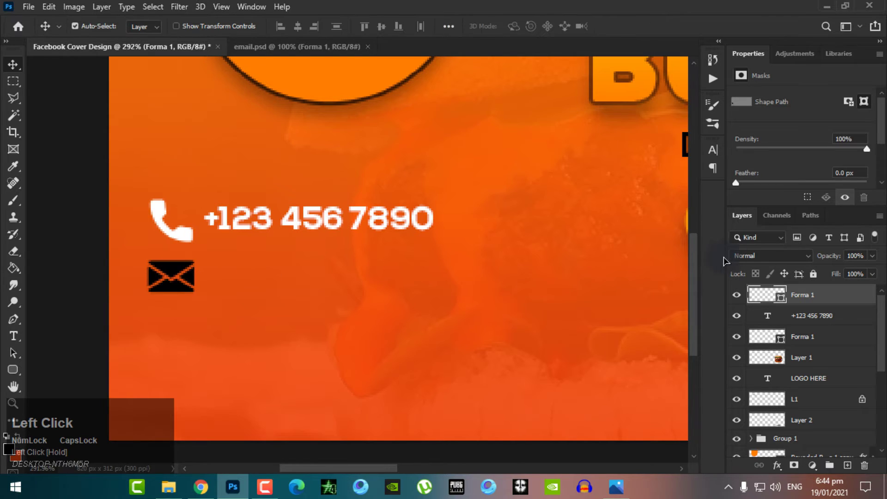
Recolor the envelope icon white (ffffff).
{"action": "double_click", "coordinate": [761, 294]}
{"action": "type", "text": "ffffff"}
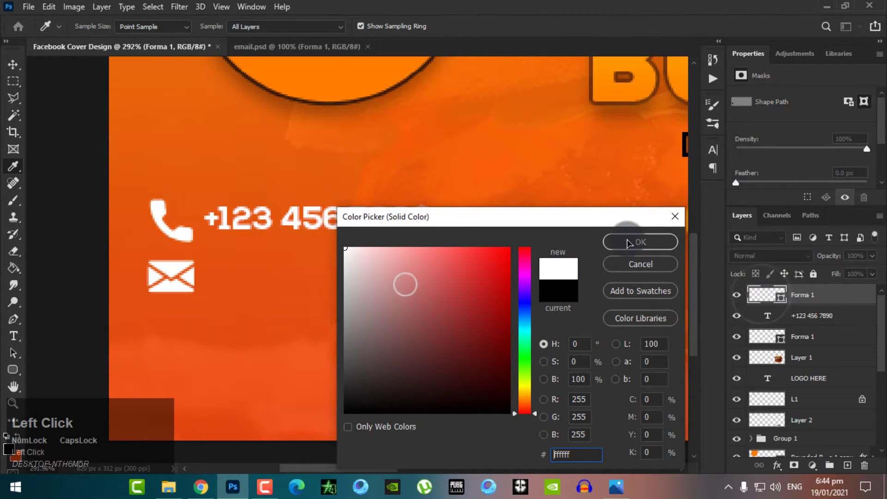
{"action": "left_click", "coordinate": [653, 239]}
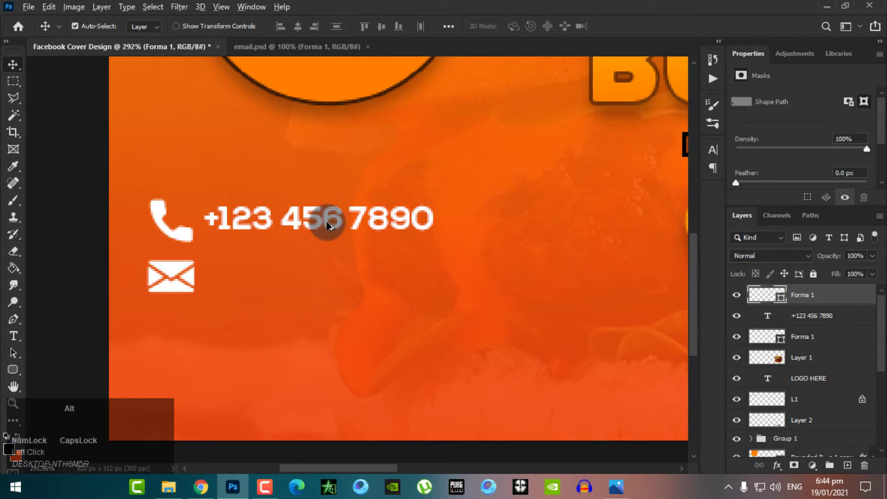
Duplicate the phone number text beside the envelope icon and replace the copy's text with the company's e-mail address in lowercase.
{"action": "left_click_drag", "start_coordinate": [323, 222], "coordinate": [331, 282]}
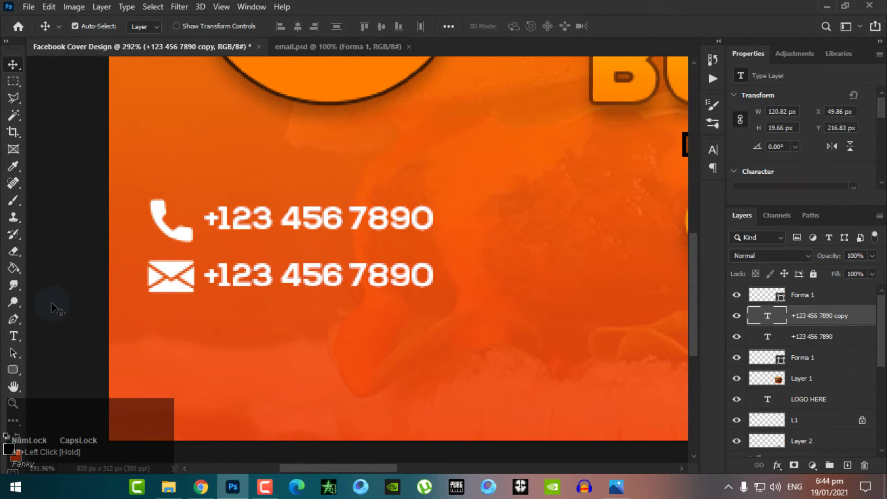
{"action": "left_click", "coordinate": [14, 336]}
{"action": "triple_click", "coordinate": [337, 273]}
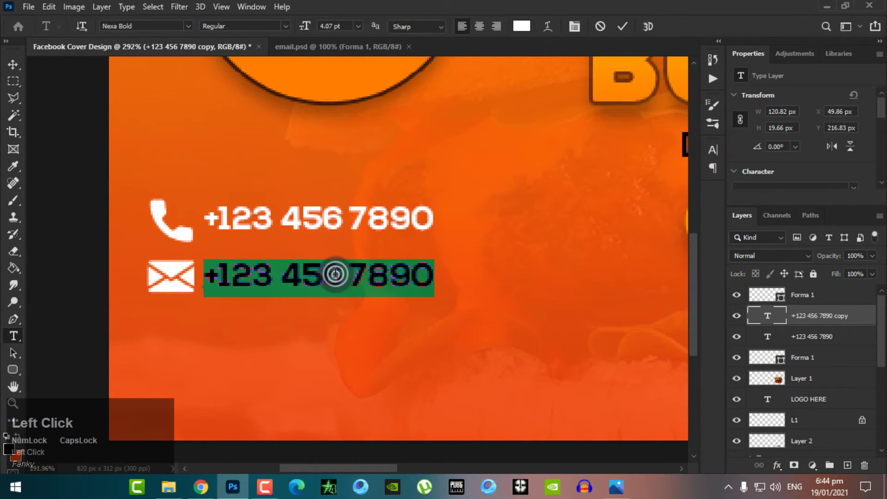
{"action": "type", "text": "G"}
{"action": "key", "text": "BackSpace"}
{"action": "key", "text": "Caps_Lock"}
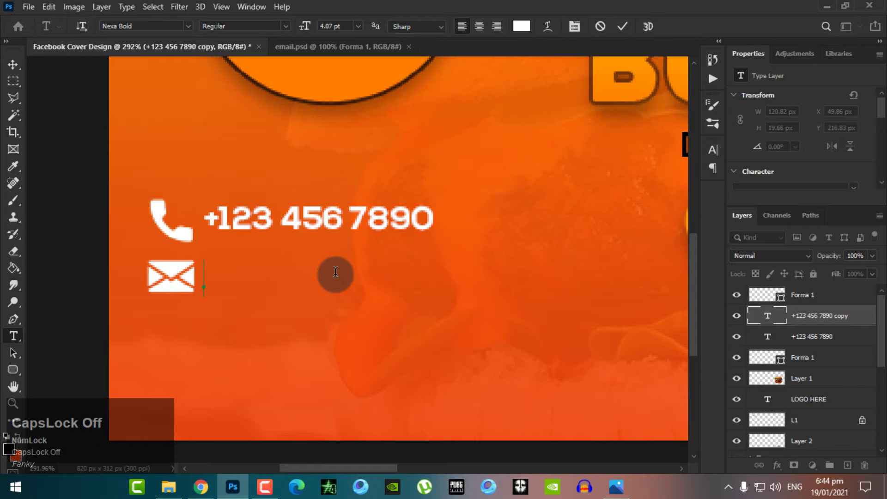
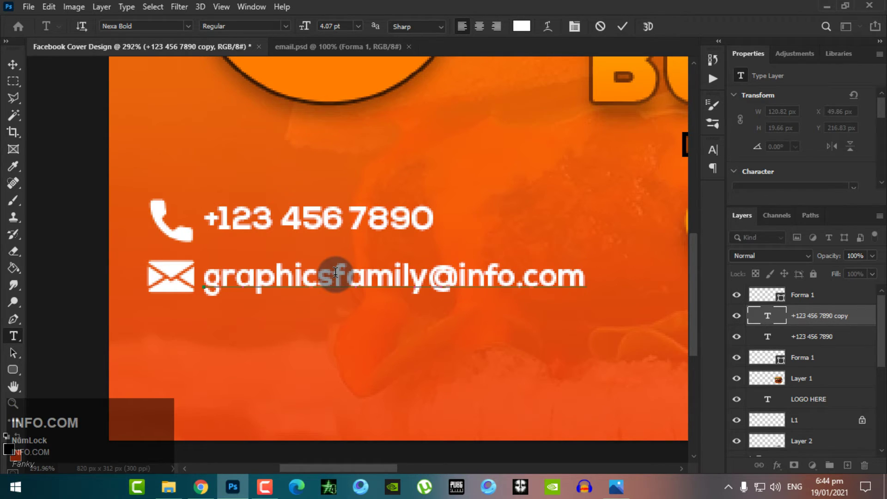
{"action": "left_click", "coordinate": [13, 66]}
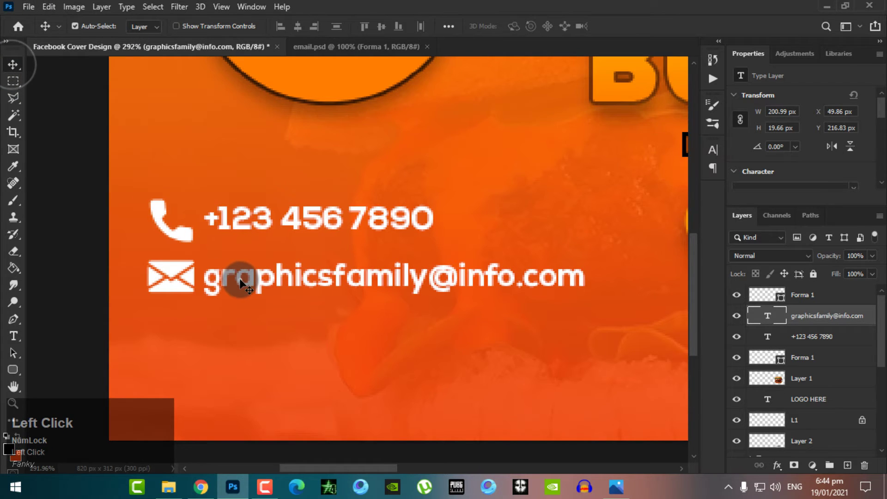
{"action": "mouse_move", "coordinate": [242, 281]}
{"action": "left_mouse_down"}
{"action": "mouse_move", "coordinate": [252, 281]}
{"action": "mouse_move", "coordinate": [240, 279]}
{"action": "left_mouse_up"}
Open home.psd from Local Disk (E:) and bring its house icon into the Facebook cover.
{"action": "scroll", "coordinate": [241, 279], "scroll_direction": "down", "scroll_amount": 2}
{"action": "scroll", "coordinate": [241, 279], "scroll_direction": "down", "scroll_amount": 2}
{"action": "scroll", "coordinate": [239, 278], "scroll_direction": "up", "scroll_amount": 2}
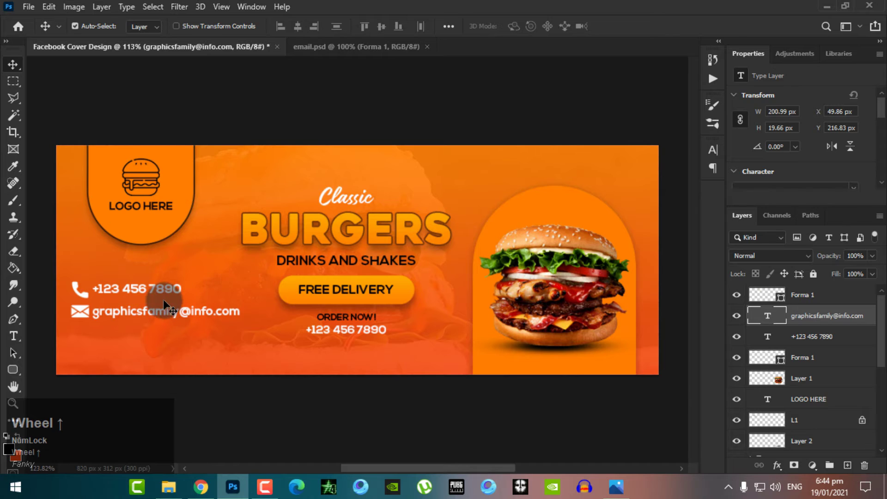
{"action": "left_click_drag", "start_coordinate": [205, 309], "coordinate": [260, 288]}
{"action": "left_click", "coordinate": [29, 6]}
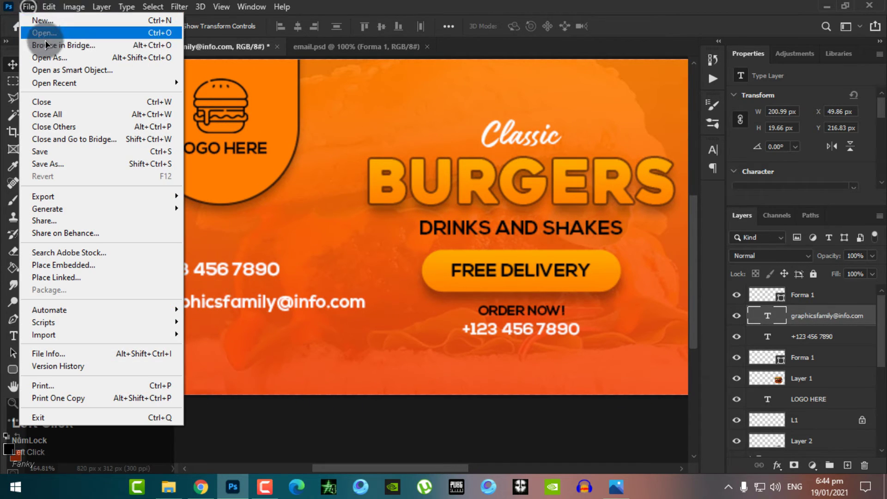
{"action": "left_click", "coordinate": [45, 33]}
{"action": "scroll", "coordinate": [185, 217], "scroll_direction": "down", "scroll_amount": 5}
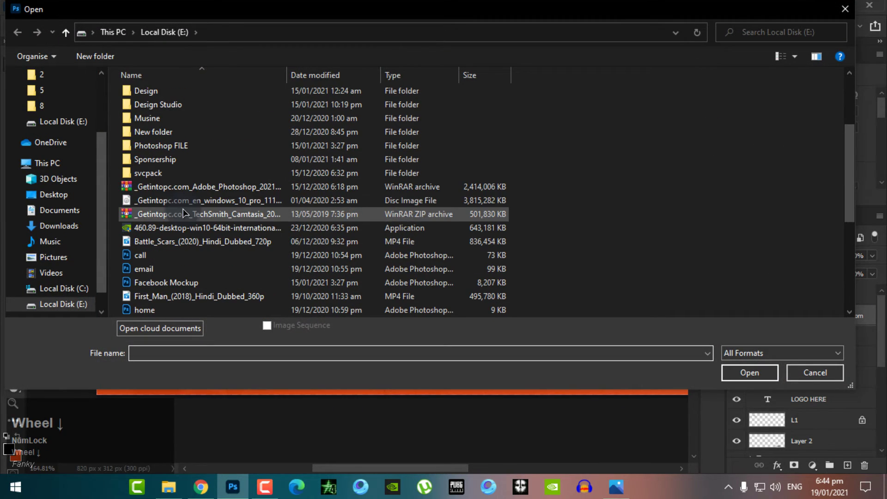
{"action": "double_click", "coordinate": [141, 269]}
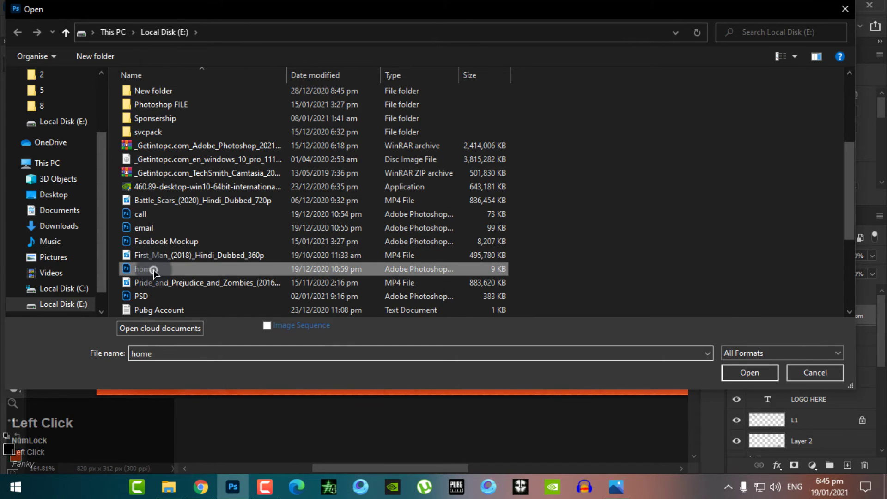
{"action": "left_click_drag", "start_coordinate": [342, 224], "coordinate": [180, 101]}
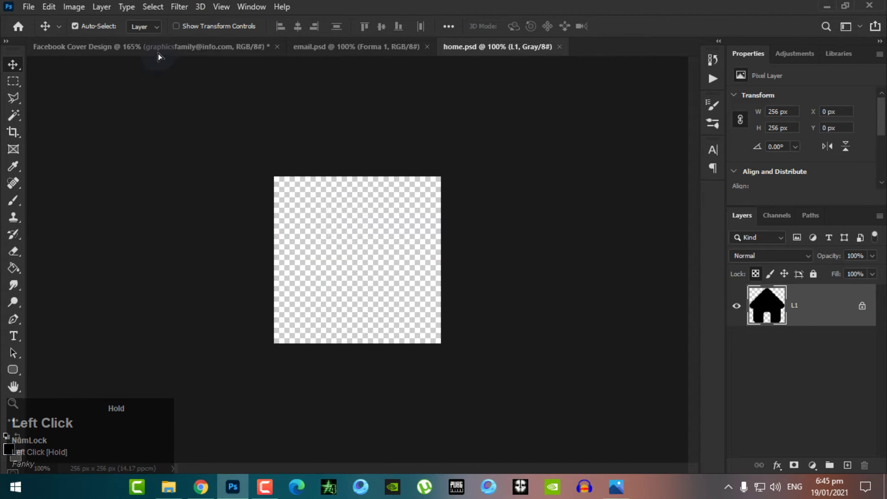
{"action": "left_click_drag", "start_coordinate": [158, 53], "coordinate": [45, 335]}
Scale the house icon down to about 23 px wide and place it directly beneath the envelope icon.
{"action": "key", "text": "ctrl+t"}
{"action": "scroll", "coordinate": [97, 349], "scroll_direction": "down", "scroll_amount": 2}
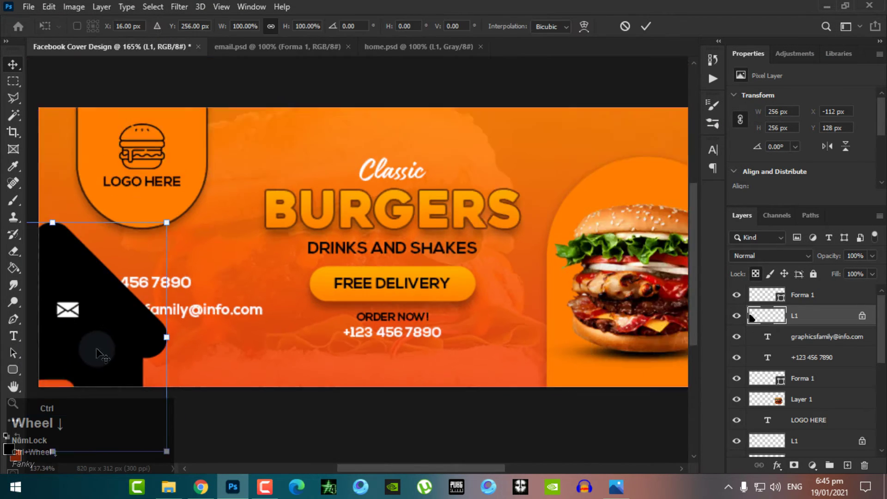
{"action": "scroll", "coordinate": [97, 350], "scroll_direction": "down", "scroll_amount": 2}
{"action": "left_click_drag", "start_coordinate": [174, 241], "coordinate": [94, 321]}
{"action": "scroll", "coordinate": [95, 341], "scroll_direction": "up", "scroll_amount": 4}
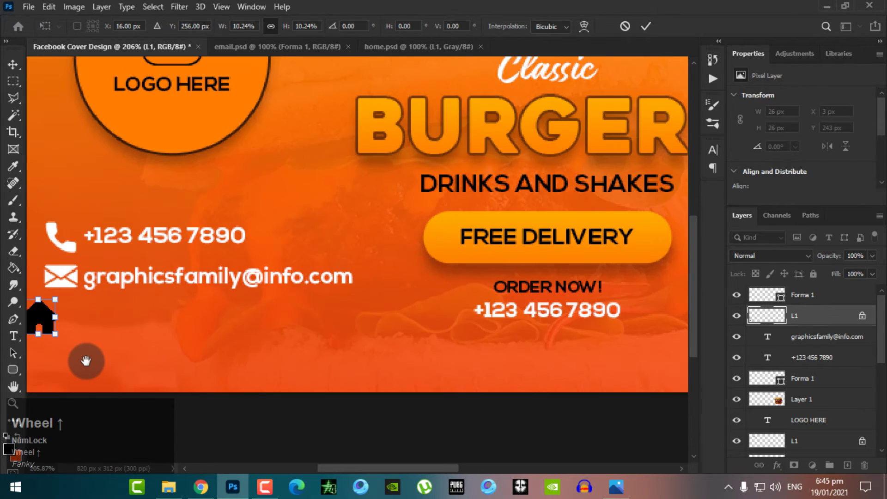
{"action": "left_click_drag", "start_coordinate": [86, 360], "coordinate": [255, 326]}
{"action": "scroll", "coordinate": [233, 259], "scroll_direction": "up", "scroll_amount": 2}
{"action": "left_click_drag", "start_coordinate": [233, 258], "coordinate": [237, 280]}
{"action": "double_click", "coordinate": [235, 283]}
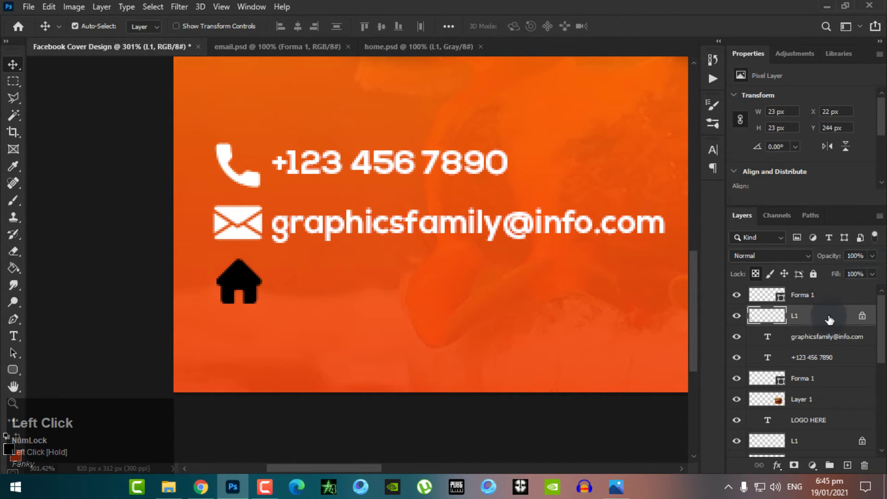
Move the house icon layer above the envelope icon layer and give it a white Color Overlay.
{"action": "left_click_drag", "start_coordinate": [829, 319], "coordinate": [827, 295]}
{"action": "right_click", "coordinate": [827, 295]}
{"action": "left_click", "coordinate": [851, 297]}
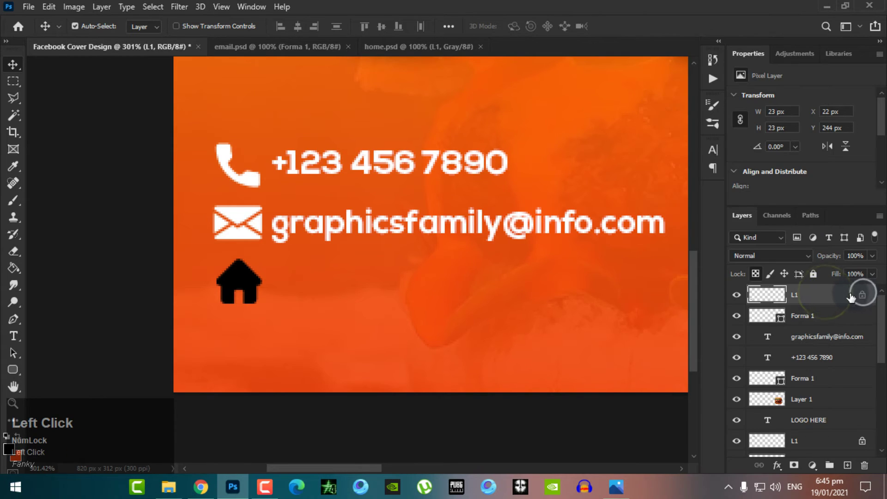
{"action": "right_click", "coordinate": [851, 297]}
{"action": "left_click", "coordinate": [737, 14]}
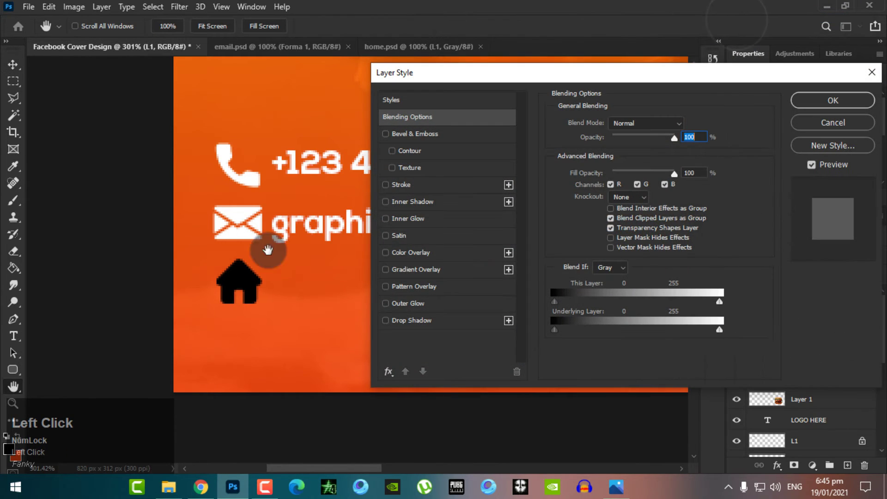
{"action": "left_click", "coordinate": [415, 252]}
{"action": "left_click", "coordinate": [686, 124]}
{"action": "left_click", "coordinate": [346, 249]}
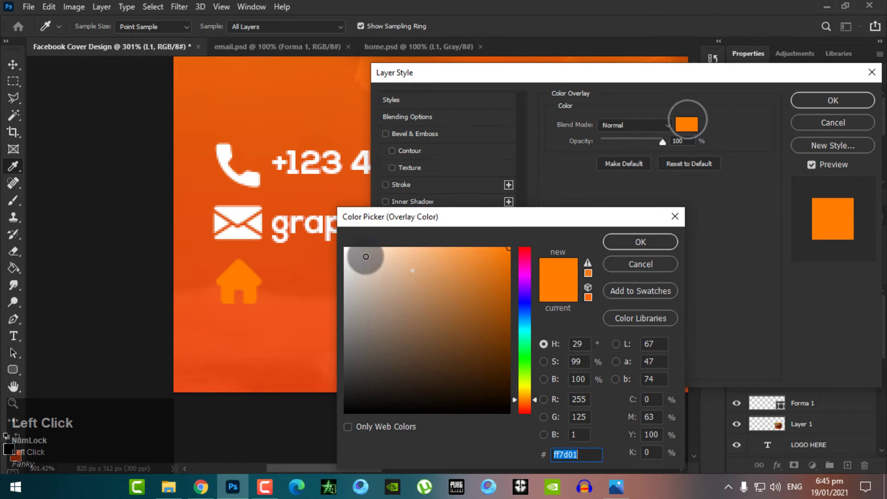
{"action": "left_click", "coordinate": [645, 246]}
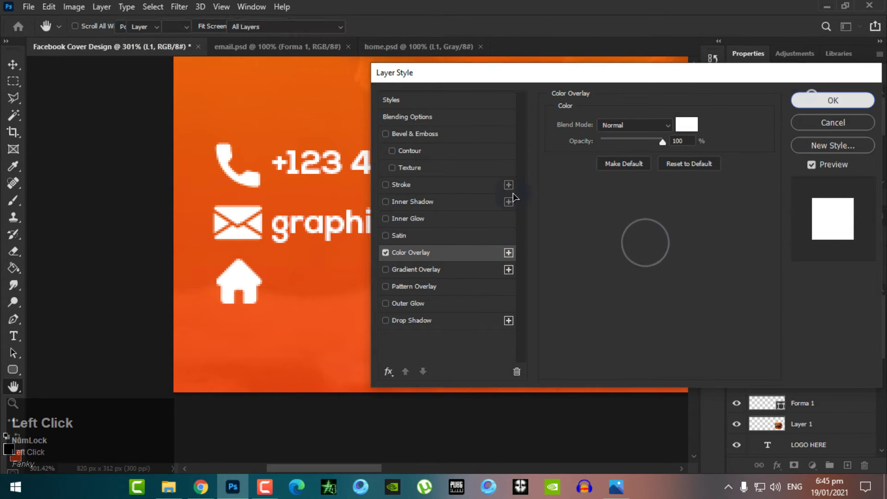
{"action": "key", "text": "Return"}
{"action": "scroll", "coordinate": [319, 228], "scroll_direction": "up", "scroll_amount": 2, "text": "alt"}
{"action": "left_click_drag", "start_coordinate": [330, 226], "coordinate": [324, 293], "text": "alt"}
{"action": "scroll", "coordinate": [325, 295], "scroll_direction": "down", "scroll_amount": 2, "text": "alt"}
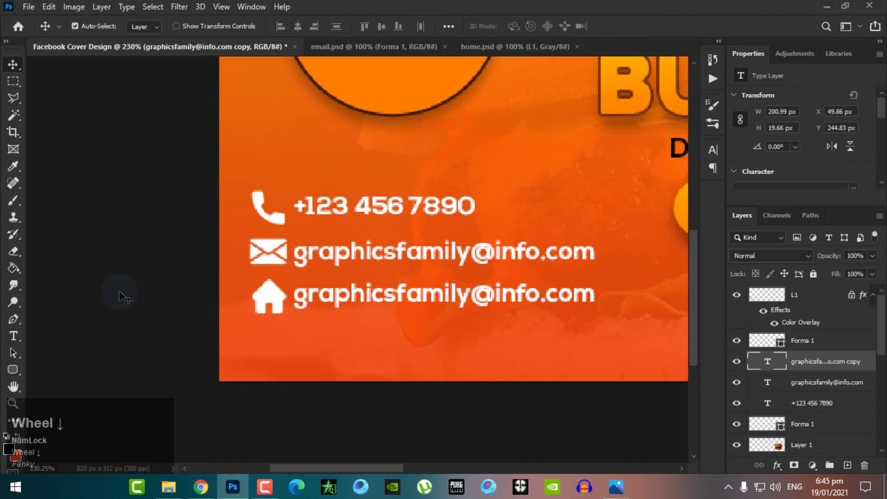
{"action": "left_click", "coordinate": [14, 336]}
{"action": "double_click", "coordinate": [357, 301]}
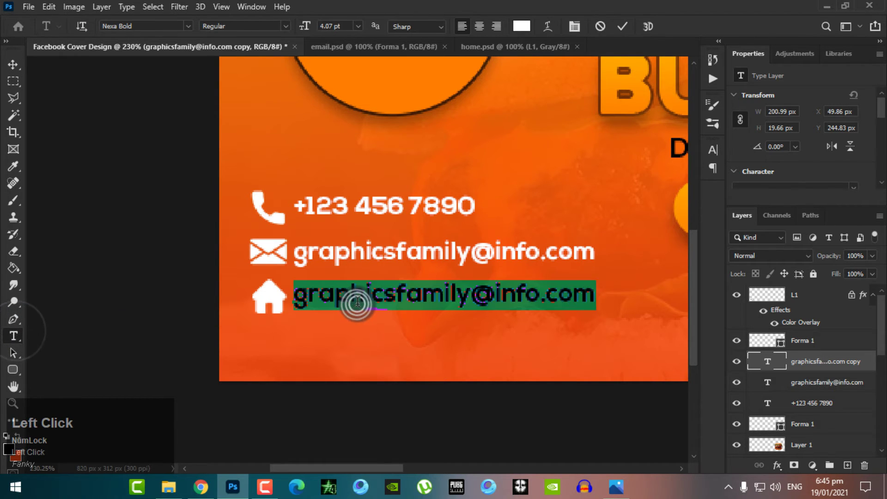
{"action": "type", "text": "www.graph"}
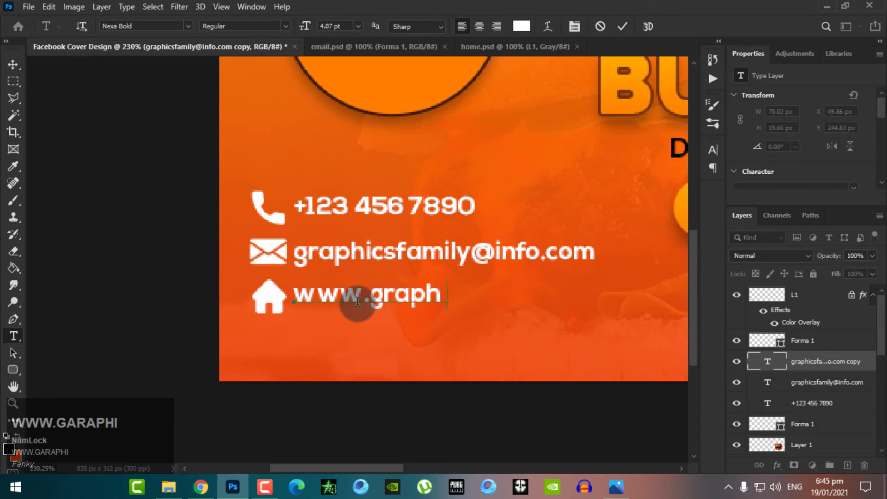
{"action": "type", "text": "icsfam"}
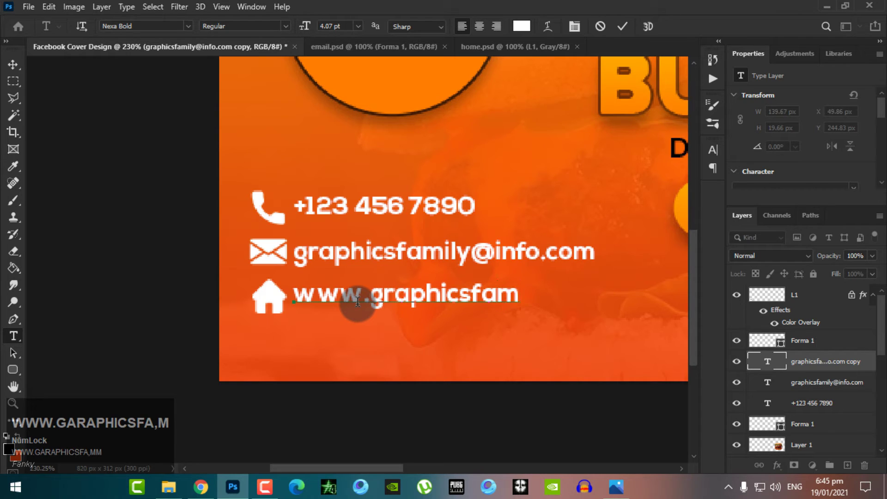
{"action": "type", "text": "ily.com"}
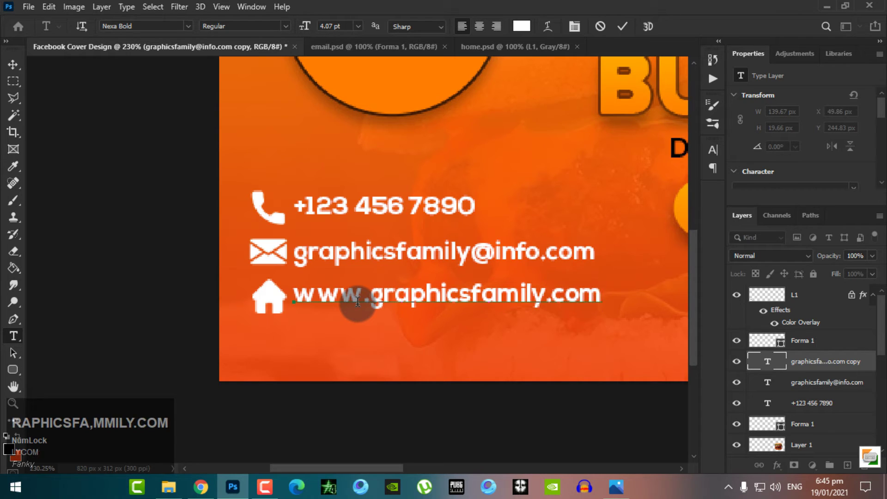
{"action": "left_click", "coordinate": [9, 70]}
{"action": "left_click", "coordinate": [347, 303]}
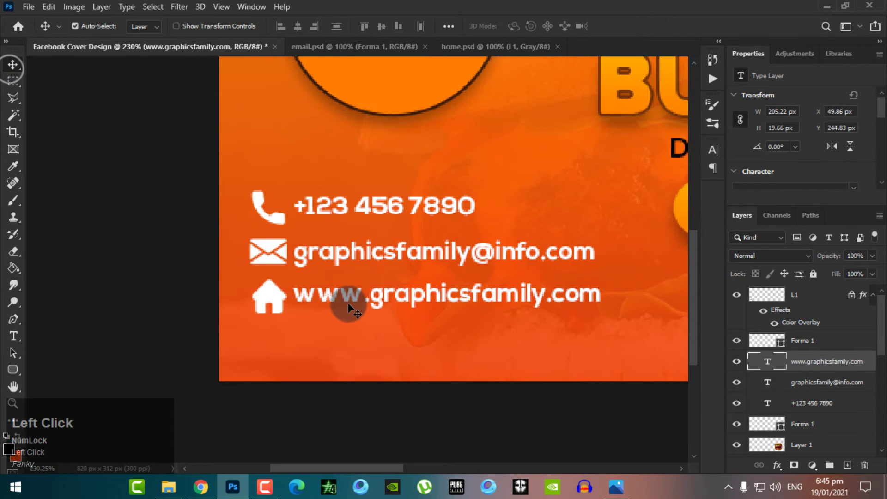
{"action": "left_click_drag", "start_coordinate": [344, 301], "coordinate": [340, 303]}
Move the envelope icon layer below the website text so it sits directly above the e-mail text layer.
{"action": "scroll", "coordinate": [470, 303], "scroll_direction": "down", "scroll_amount": 5}
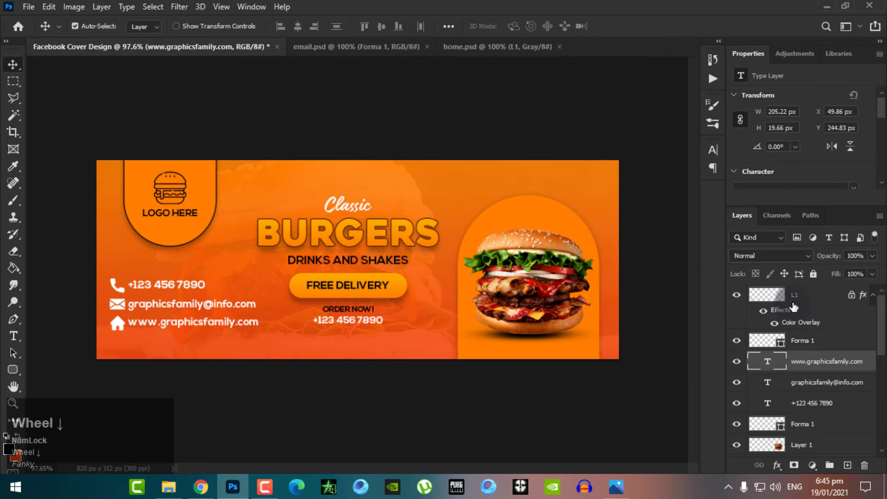
{"action": "left_click", "coordinate": [795, 298]}
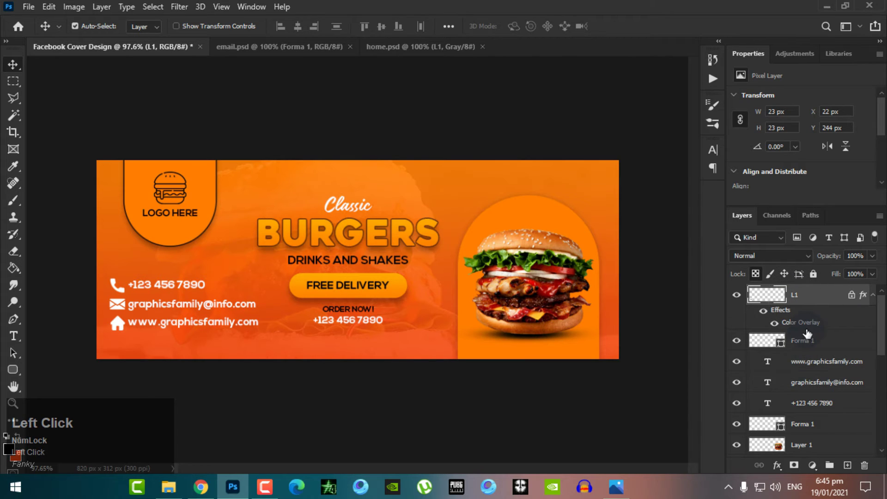
{"action": "left_click", "coordinate": [811, 341]}
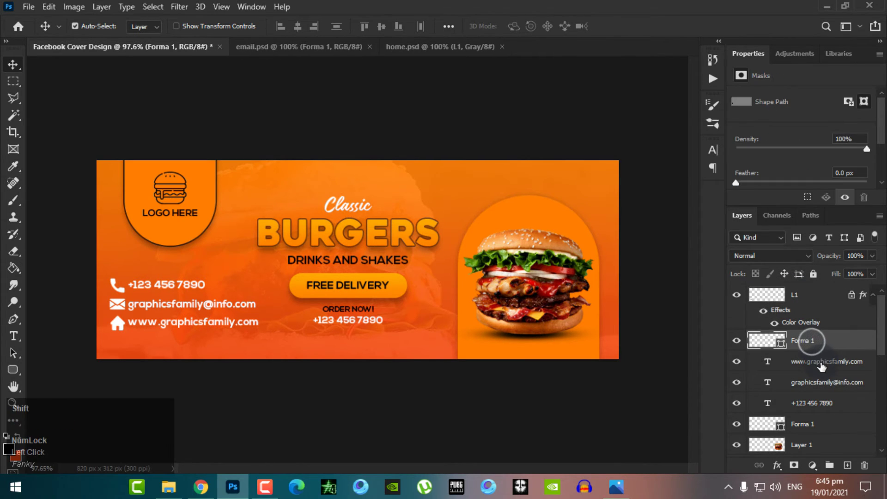
{"action": "left_click_drag", "start_coordinate": [816, 349], "coordinate": [818, 374]}
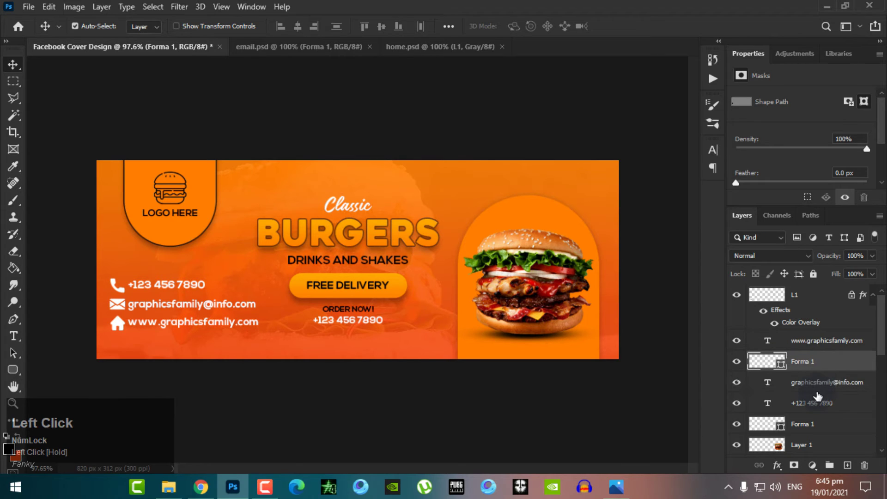
Group the white phone number text layer with the phone icon layer and name the group Call.
{"action": "left_click", "coordinate": [814, 383]}
{"action": "left_click", "coordinate": [813, 402], "text": "shift"}
{"action": "left_click", "coordinate": [809, 405]}
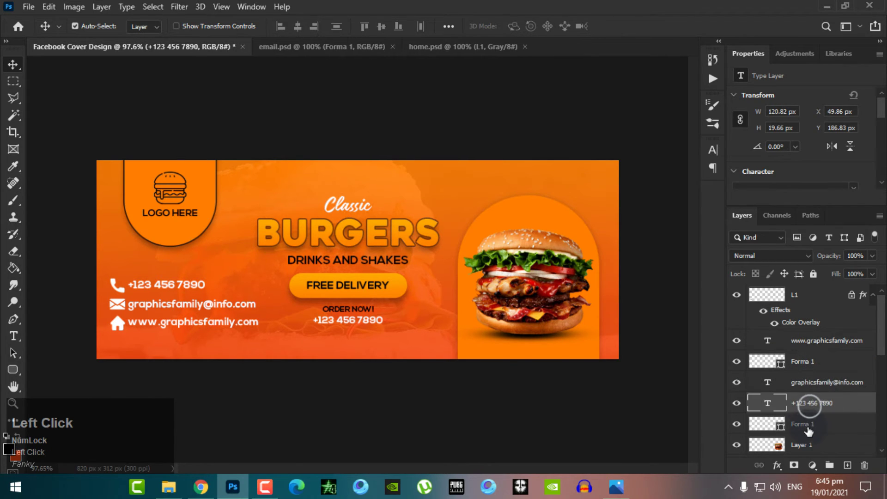
{"action": "left_click", "coordinate": [808, 425], "text": "shift"}
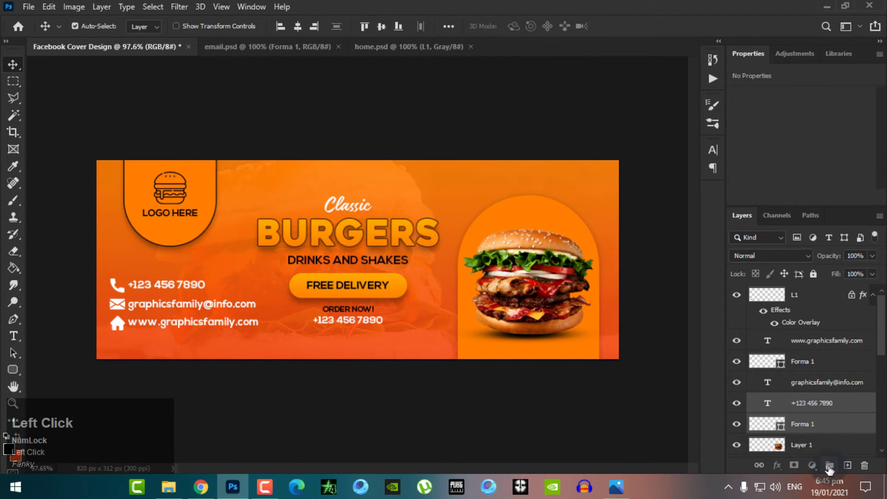
{"action": "left_click", "coordinate": [829, 468]}
{"action": "double_click", "coordinate": [789, 400]}
{"action": "type", "text": "Ca"}
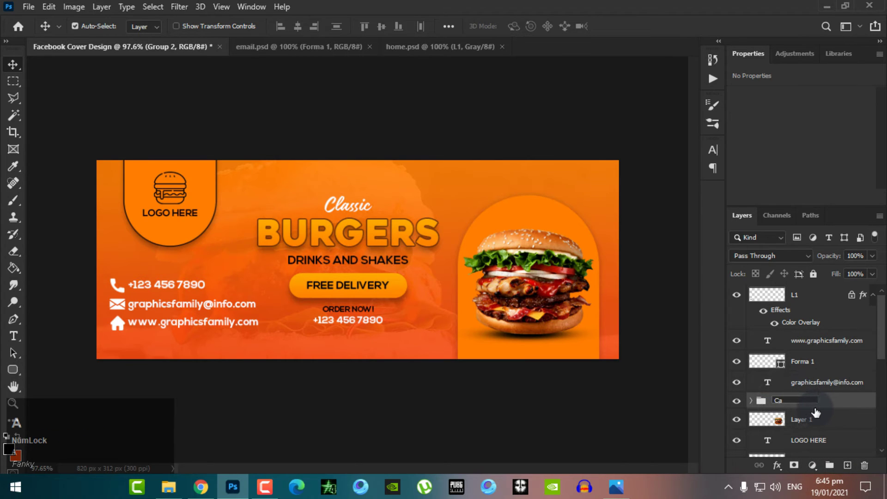
{"action": "type", "text": "ll"}
{"action": "key", "text": "Return"}
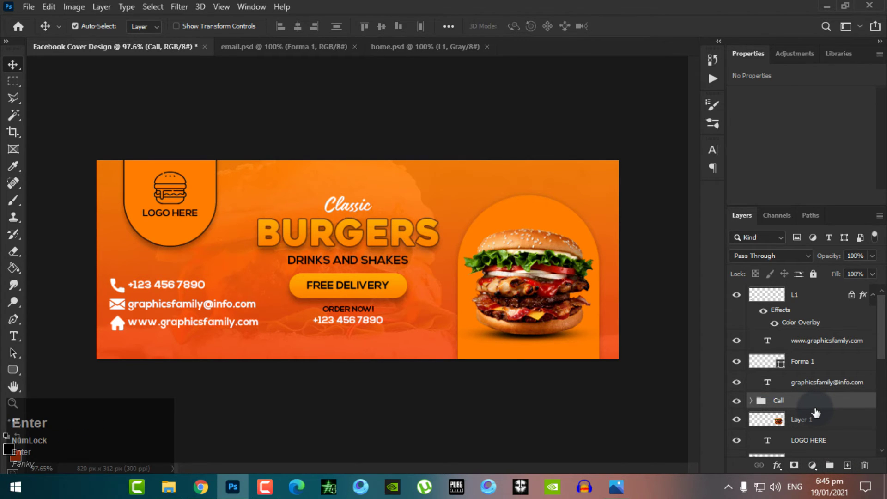
Group the e-mail text layer with the envelope icon layer and name the group Email.
{"action": "left_click", "coordinate": [823, 382]}
{"action": "left_click", "coordinate": [823, 361], "text": "shift"}
{"action": "left_click", "coordinate": [829, 465]}
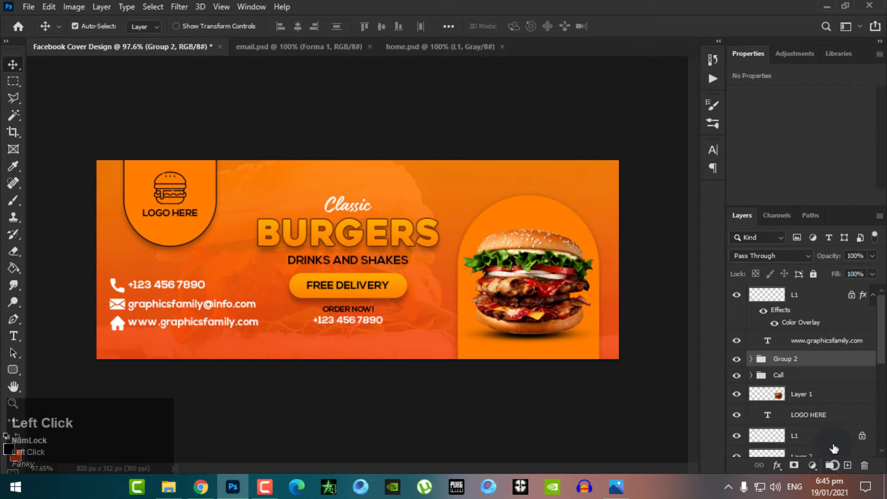
{"action": "key", "text": "Caps_Lock"}
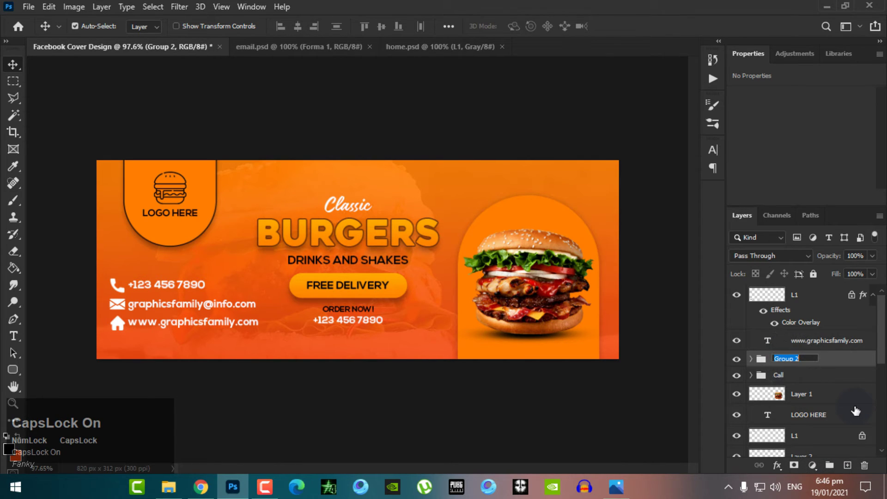
{"action": "type", "text": "E"}
{"action": "key", "text": "Caps_Lock"}
{"action": "type", "text": "mail"}
{"action": "key", "text": "Return"}
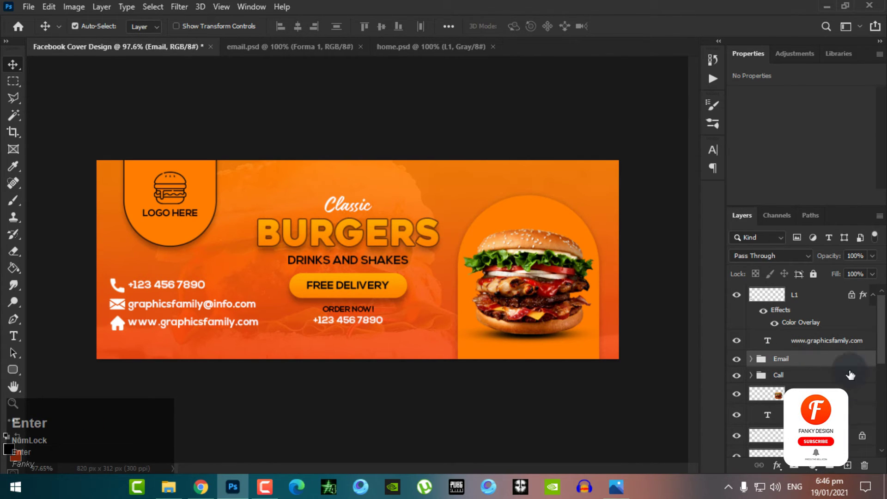
Group the website text layer with the house icon layer and name the group website.
{"action": "left_click", "coordinate": [827, 338]}
{"action": "left_click", "coordinate": [830, 295], "text": "shift"}
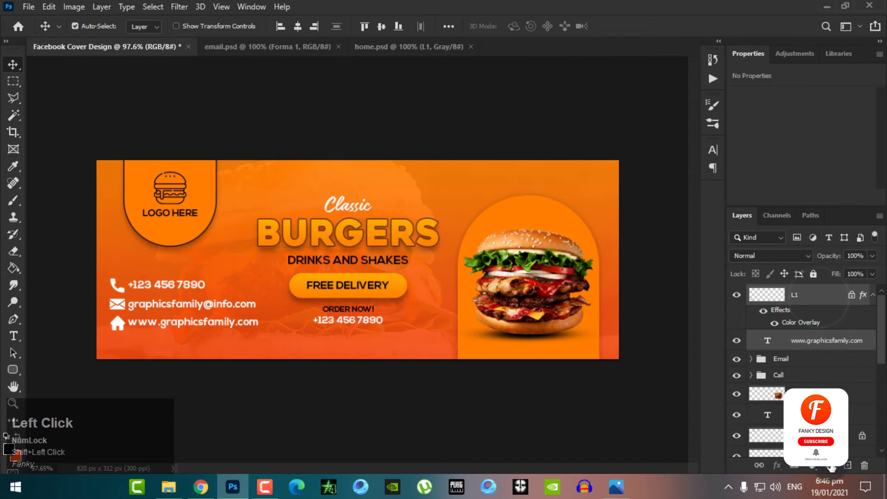
{"action": "left_click", "coordinate": [830, 465]}
{"action": "key", "text": "Caps_Lock"}
{"action": "key", "text": "w"}
{"action": "key", "text": "Caps_Lock"}
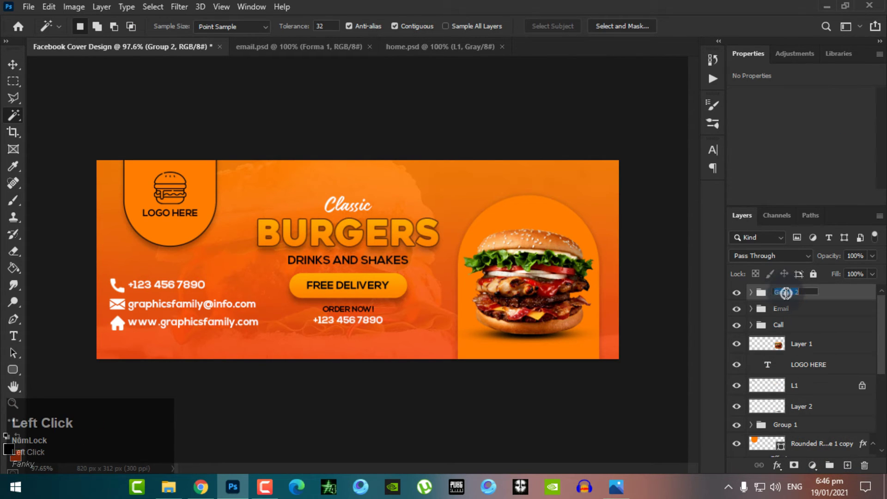
{"action": "type", "text": "websi"}
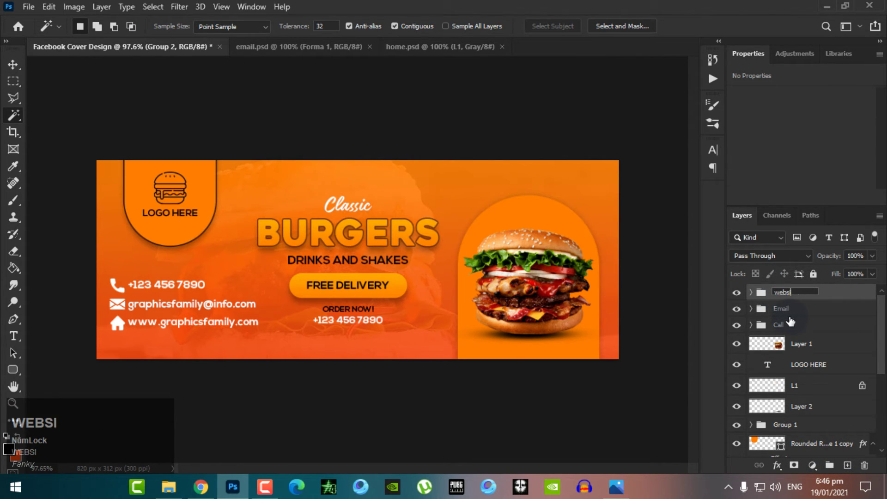
{"action": "type", "text": "te"}
{"action": "key", "text": "Return"}
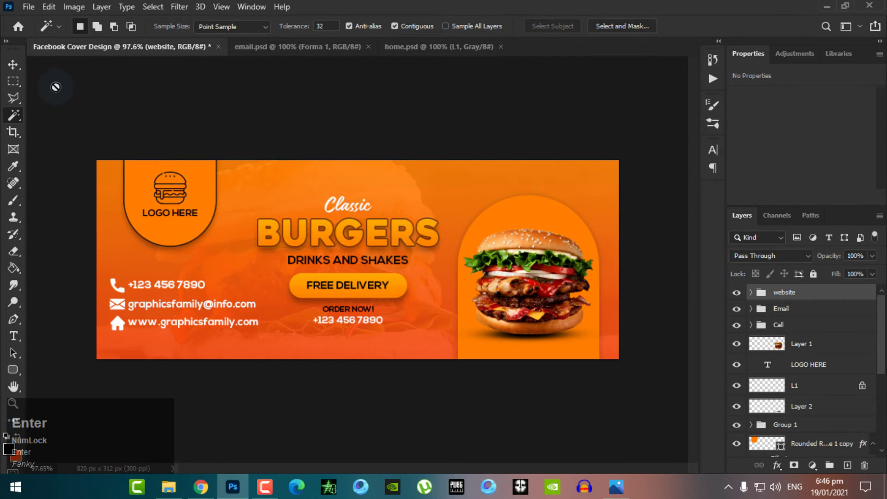
Scale the website, Email and Call groups together to about 84% and place them near the cover's lower-left corner.
{"action": "left_click", "coordinate": [798, 325], "text": "shift"}
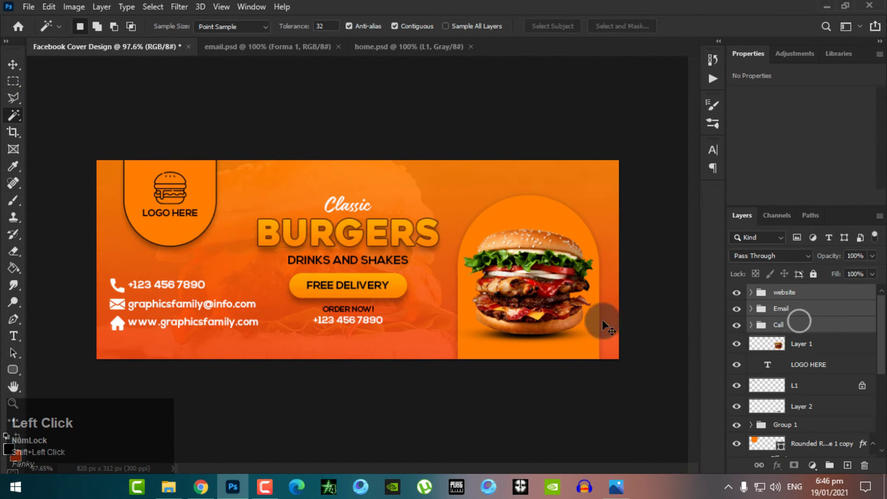
{"action": "key", "text": "ctrl+t"}
{"action": "left_click_drag", "start_coordinate": [259, 305], "coordinate": [210, 323]}
{"action": "double_click", "coordinate": [212, 325]}
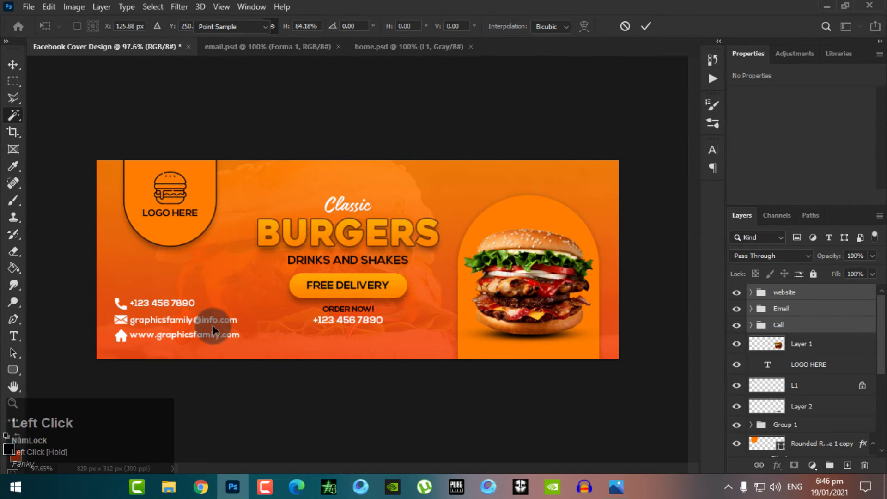
Group every layer above the Background, down to the gradient fill, and name the group Facebook Cover.
{"action": "scroll", "coordinate": [220, 326], "scroll_direction": "down", "scroll_amount": 5}
{"action": "scroll", "coordinate": [219, 327], "scroll_direction": "up", "scroll_amount": 5}
{"action": "scroll", "coordinate": [221, 327], "scroll_direction": "down", "scroll_amount": 3}
{"action": "scroll", "coordinate": [222, 327], "scroll_direction": "up", "scroll_amount": 3}
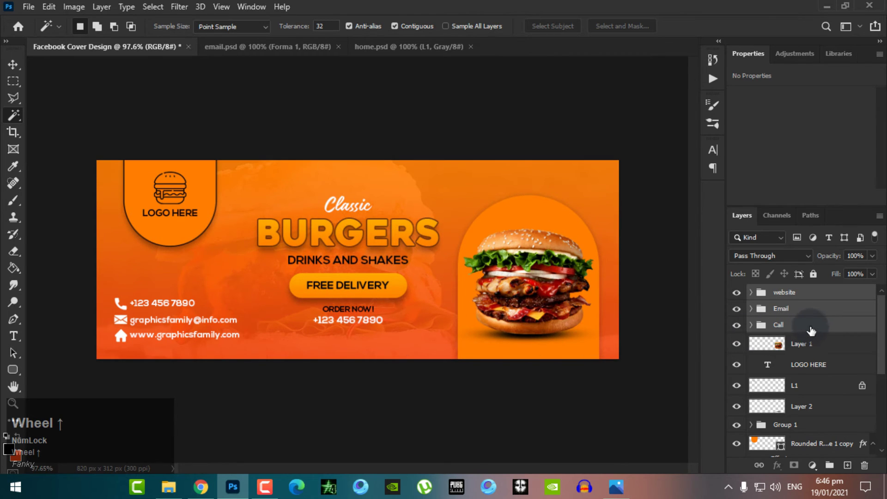
{"action": "scroll", "coordinate": [811, 337], "scroll_direction": "down", "scroll_amount": 5}
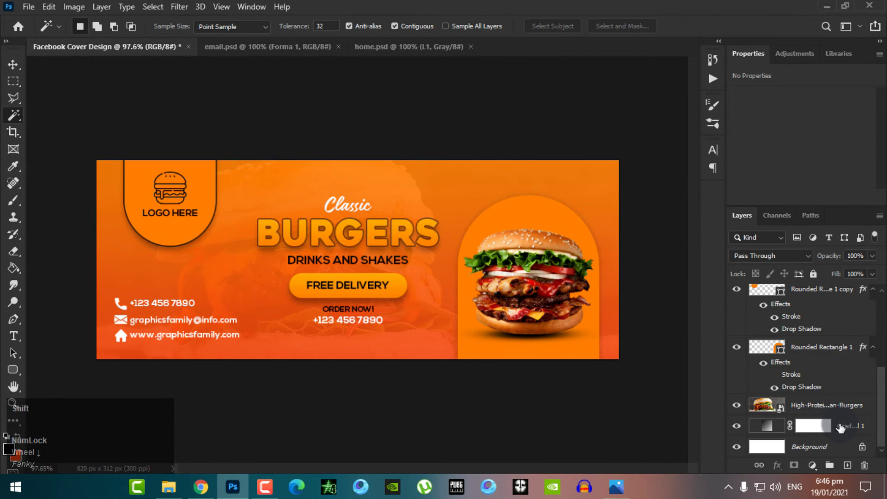
{"action": "left_click", "coordinate": [840, 426], "text": "shift"}
{"action": "left_click", "coordinate": [829, 467]}
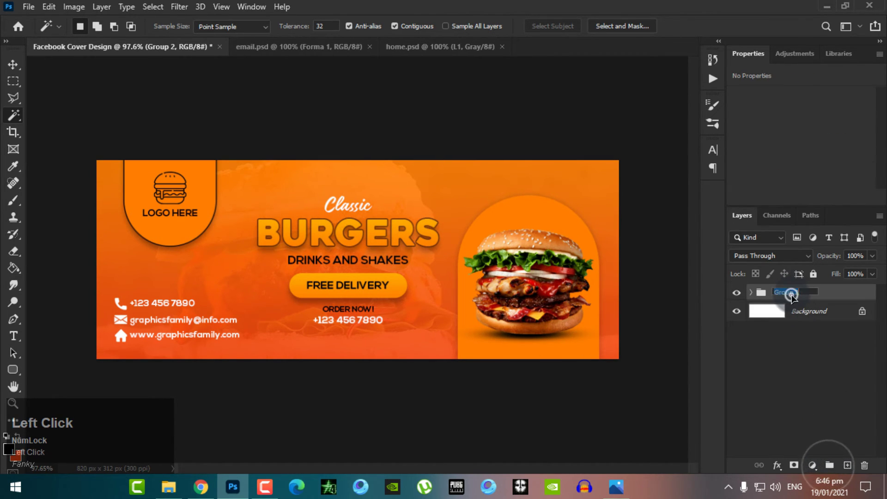
{"action": "type", "text": "Facebook"}
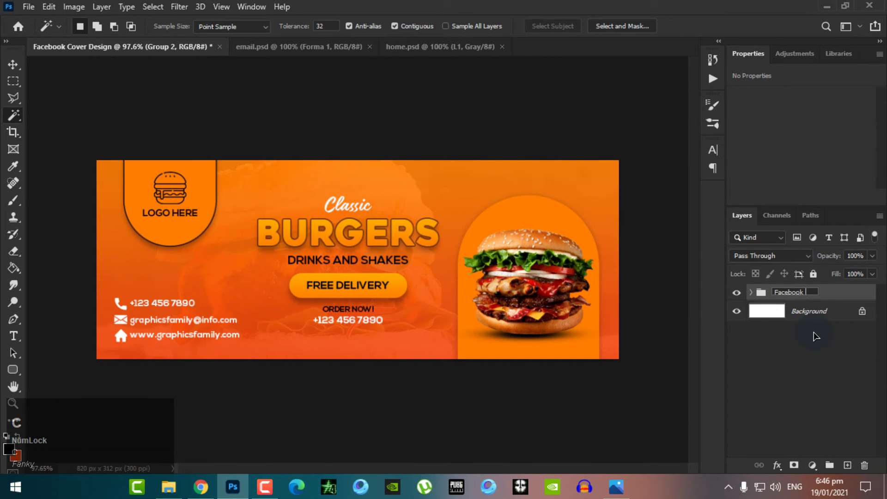
{"action": "type", "text": " Cover"}
{"action": "key", "text": "Return"}
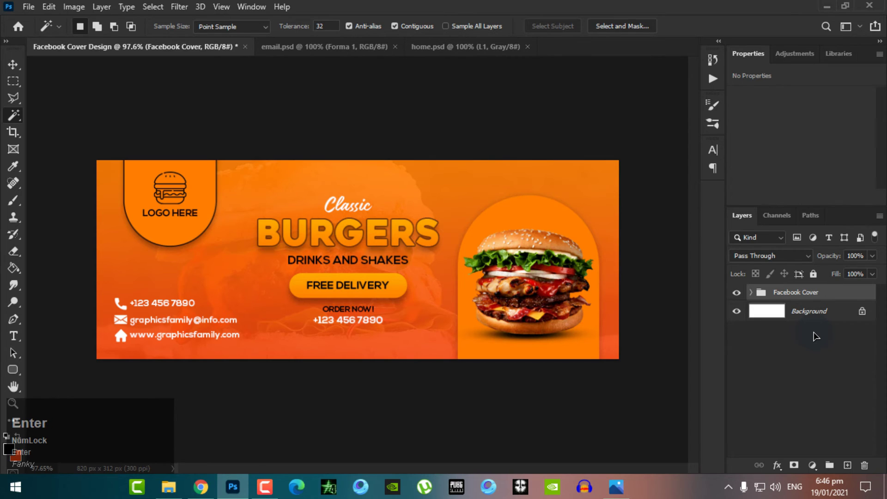
Close the home.psd and email.psd icon documents.
{"action": "left_click", "coordinate": [29, 7]}
{"action": "mouse_move", "coordinate": [251, 7]}
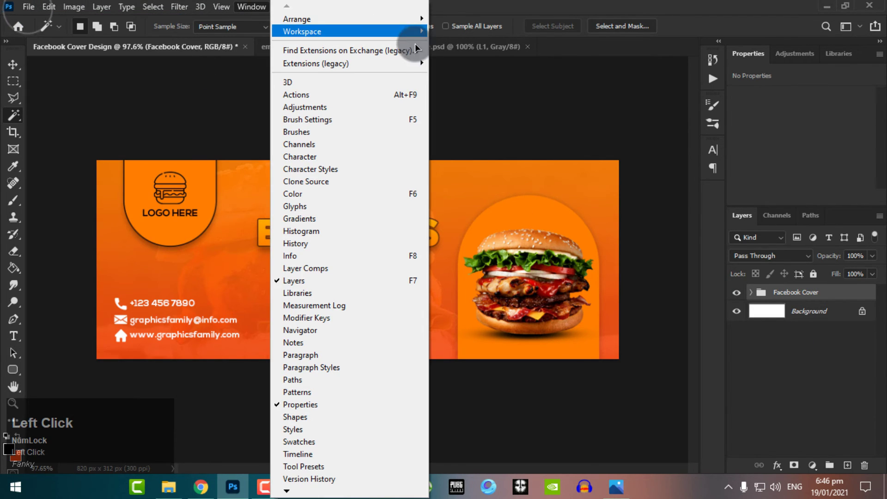
{"action": "left_click", "coordinate": [527, 46]}
{"action": "left_click", "coordinate": [395, 46]}
Open the Facebook Mockup file from Local Disk (E:) and open its Layer 1 smart object for editing.
{"action": "left_click", "coordinate": [29, 6]}
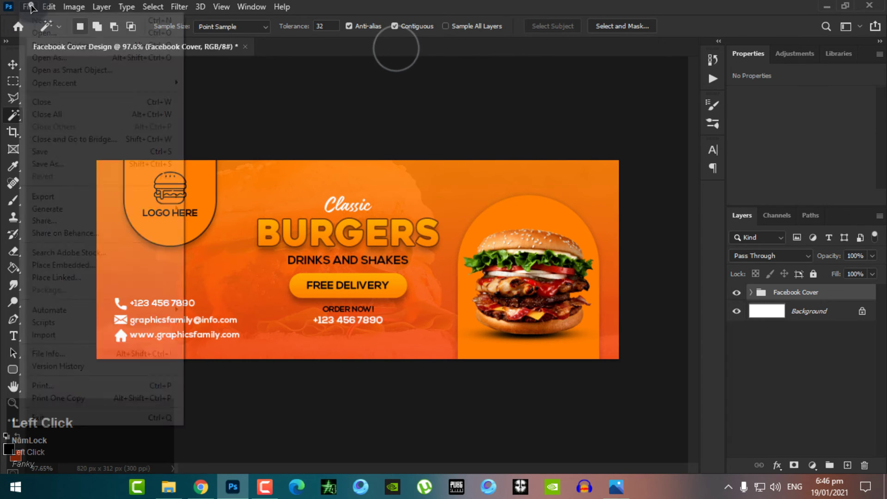
{"action": "left_click", "coordinate": [39, 29]}
{"action": "scroll", "coordinate": [238, 153], "scroll_direction": "down", "scroll_amount": 5}
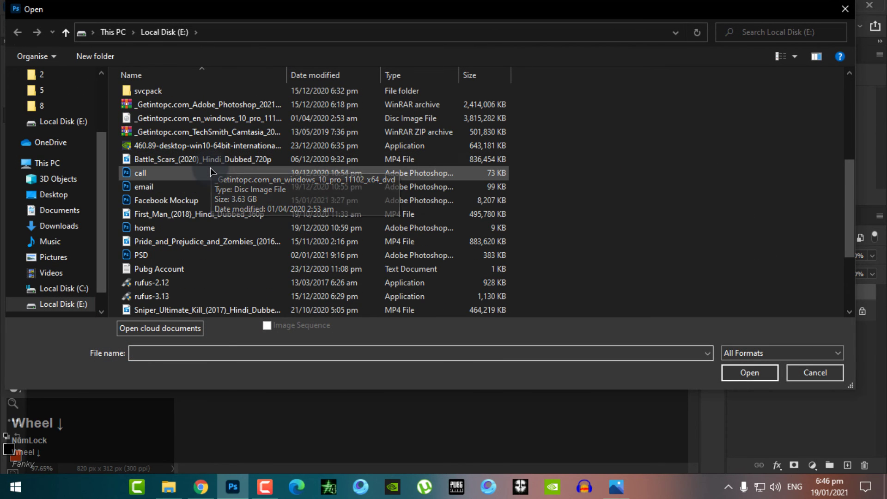
{"action": "double_click", "coordinate": [178, 200]}
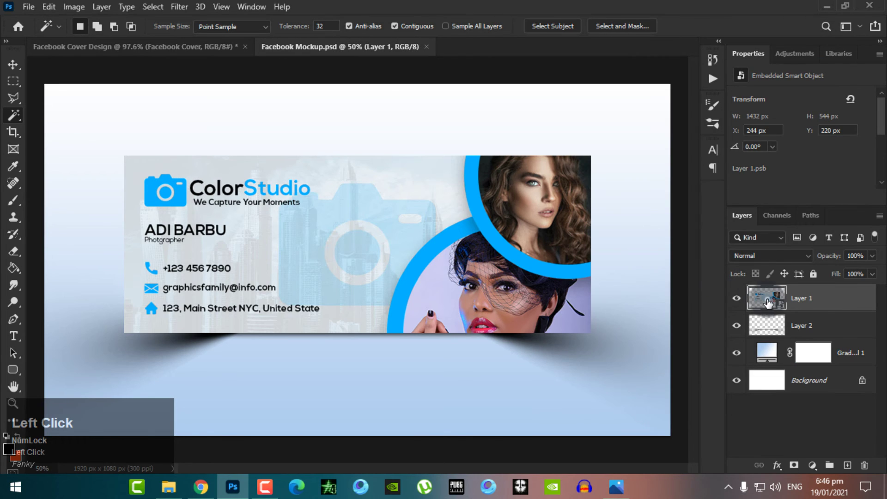
{"action": "double_click", "coordinate": [768, 302]}
In the Facebook Cover Design document, make a flattened copy of the whole cover on one new layer and delete the intermediate duplicate.
{"action": "left_click", "coordinate": [74, 46]}
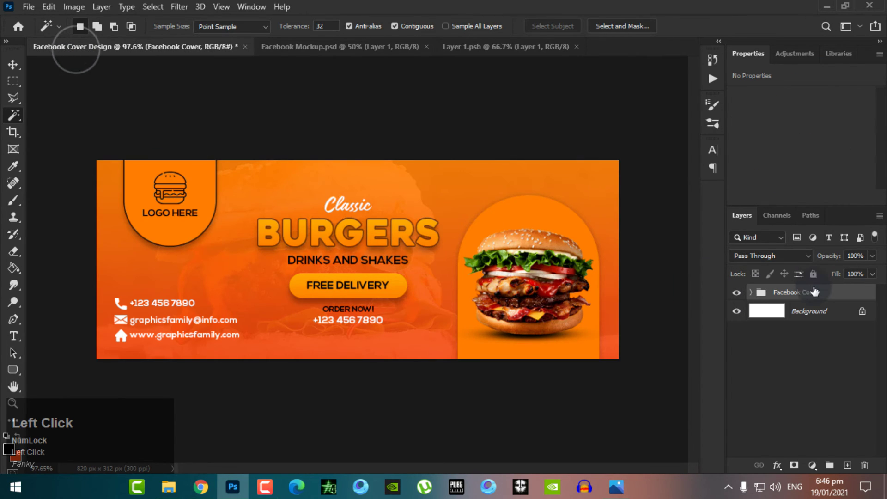
{"action": "key", "text": "ctrl+j"}
{"action": "key", "text": "ctrl+a"}
{"action": "key", "text": "ctrl+c"}
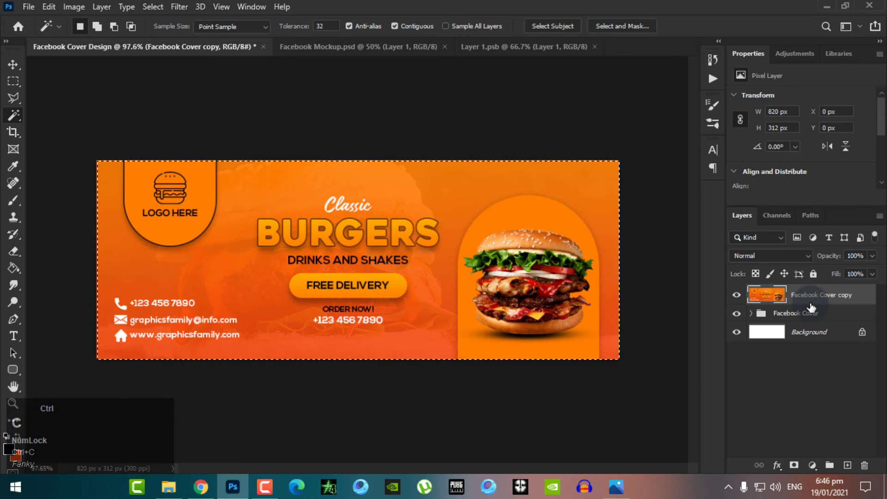
{"action": "key", "text": "ctrl+v"}
{"action": "left_click", "coordinate": [812, 322]}
{"action": "key", "text": "Delete"}
{"action": "left_click", "coordinate": [798, 298]}
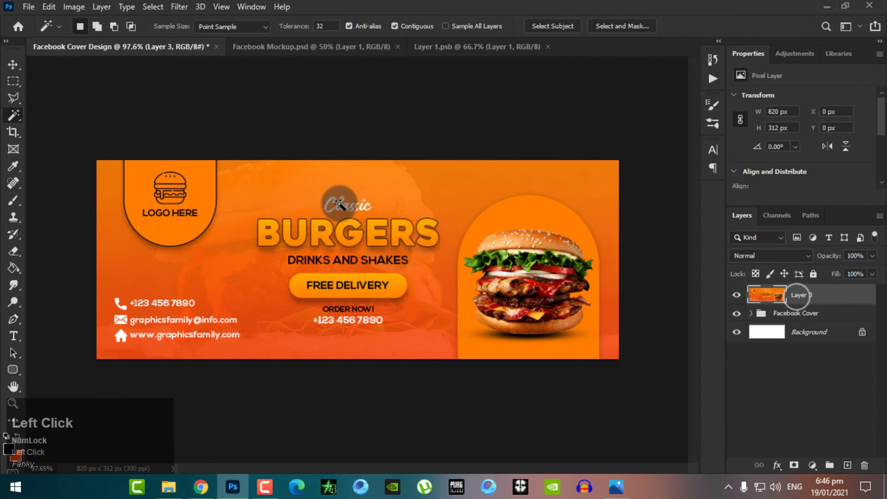
Transfer the flattened cover layer into Layer 1.psb and scale it to about 1442 × 548 px so it covers the canvas.
{"action": "left_click", "coordinate": [13, 64]}
{"action": "left_click_drag", "start_coordinate": [202, 217], "coordinate": [298, 248]}
{"action": "scroll", "coordinate": [299, 249], "scroll_direction": "down", "scroll_amount": 2}
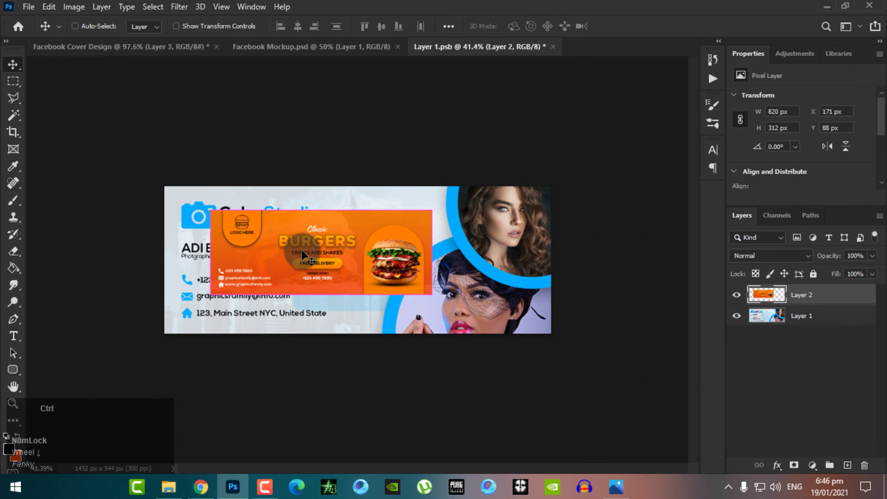
{"action": "key", "text": "ctrl+t"}
{"action": "left_click_drag", "start_coordinate": [386, 252], "coordinate": [422, 259]}
{"action": "left_click_drag", "start_coordinate": [468, 217], "coordinate": [550, 180]}
{"action": "key", "text": "Return"}
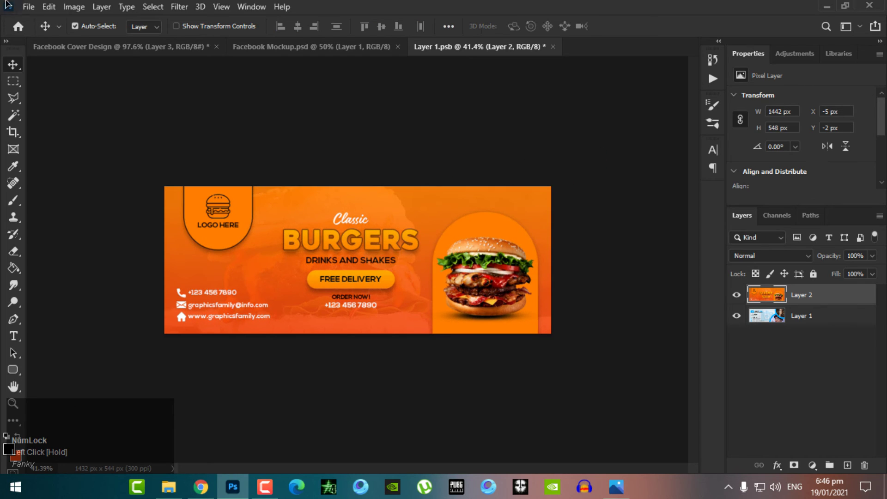
Save and close Layer 1.psb, and return to the Facebook Mockup document.
{"action": "left_click", "coordinate": [28, 6]}
{"action": "left_click", "coordinate": [44, 152]}
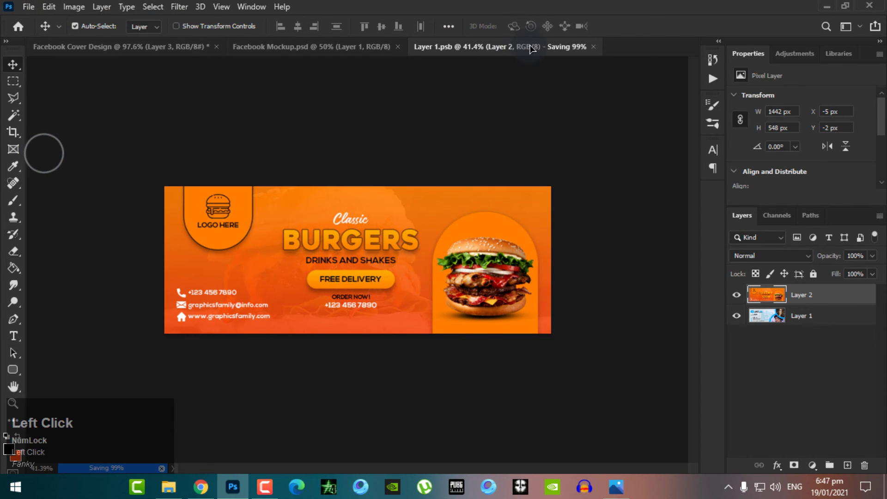
{"action": "left_click", "coordinate": [555, 47]}
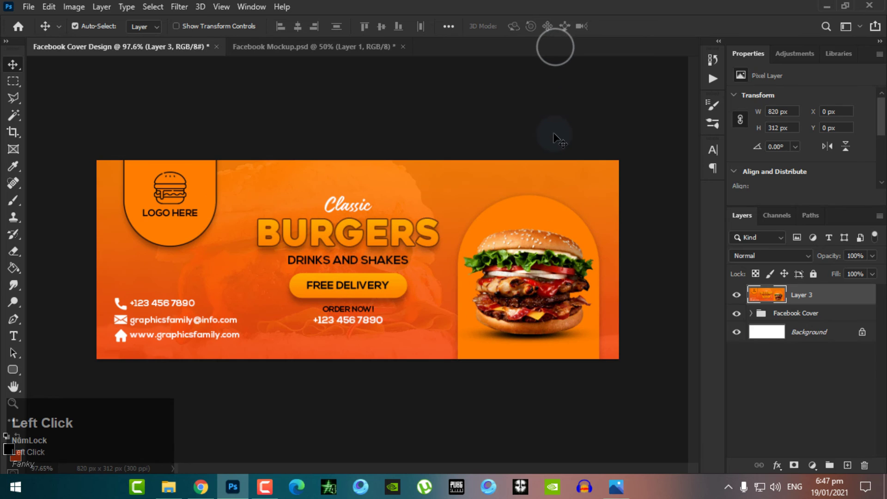
{"action": "left_click", "coordinate": [289, 52]}
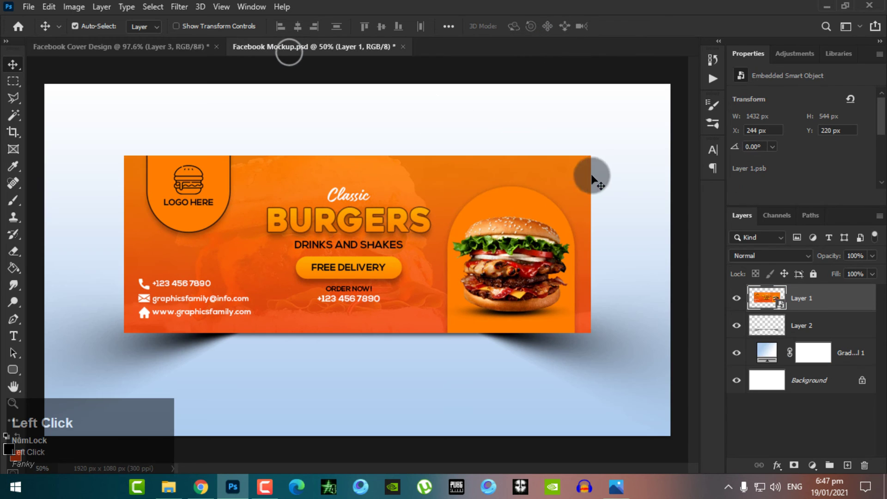
Set the starting stop of the mockup's background gradient fill to orange ff7d01, sampled from the logo panel.
{"action": "double_click", "coordinate": [767, 352]}
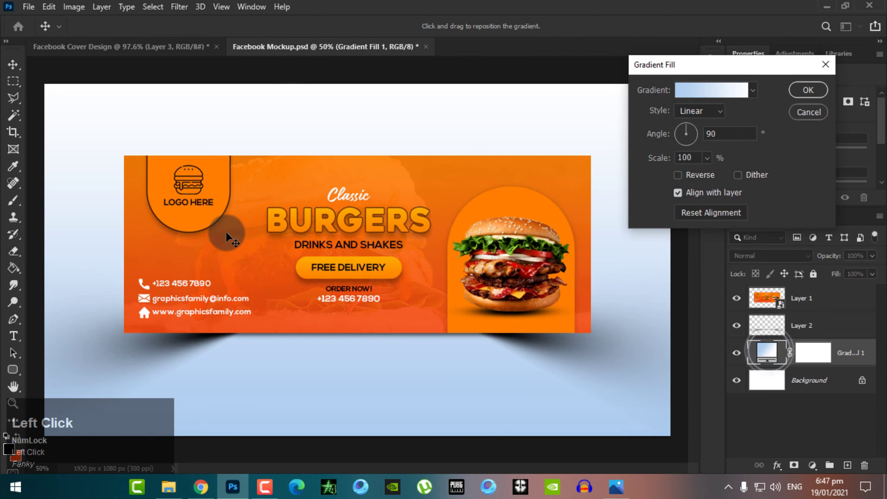
{"action": "left_click", "coordinate": [706, 91]}
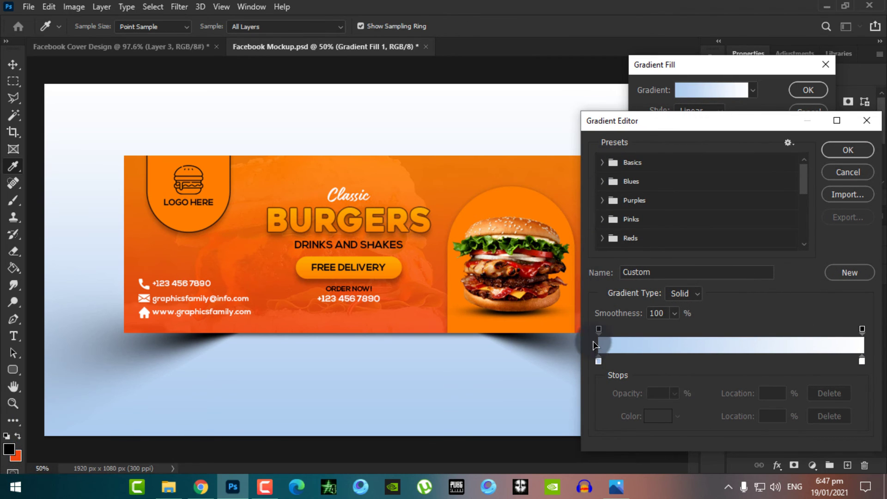
{"action": "left_click", "coordinate": [598, 361]}
{"action": "left_click", "coordinate": [658, 416]}
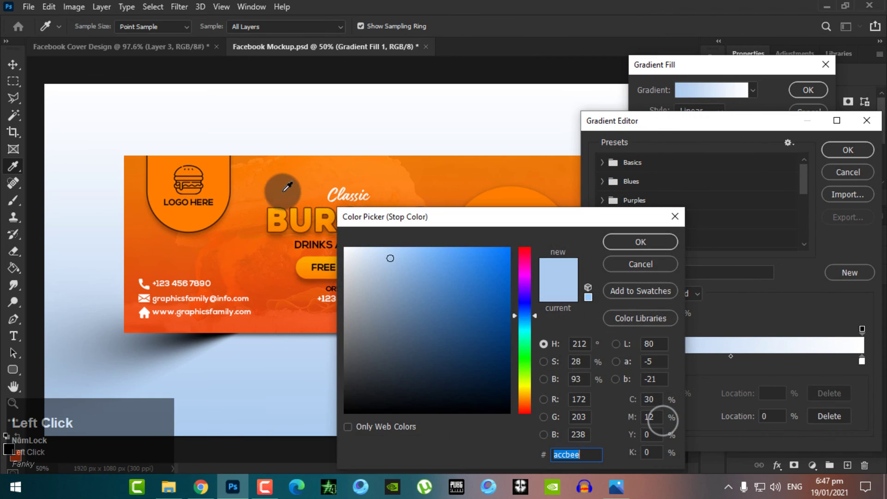
{"action": "left_click", "coordinate": [216, 165]}
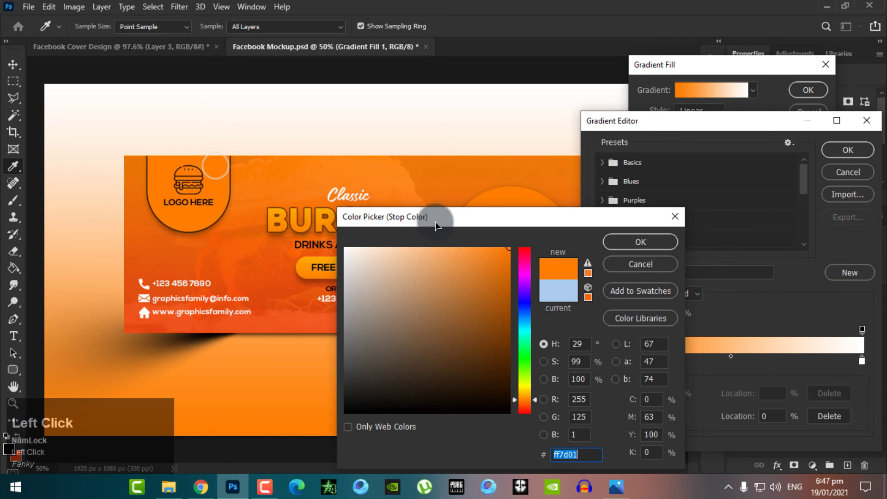
{"action": "left_click", "coordinate": [626, 242]}
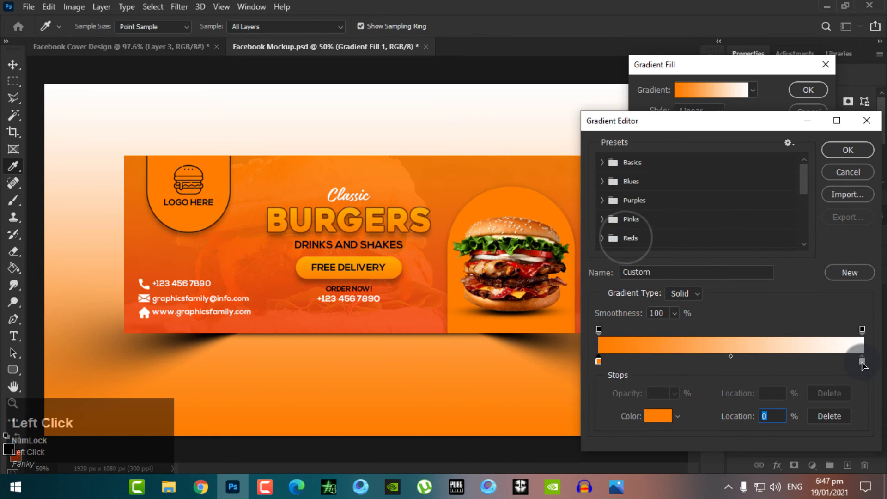
Set the end stop of the background gradient to red-orange ff4f01 and accept the edited gradient.
{"action": "left_click", "coordinate": [661, 415]}
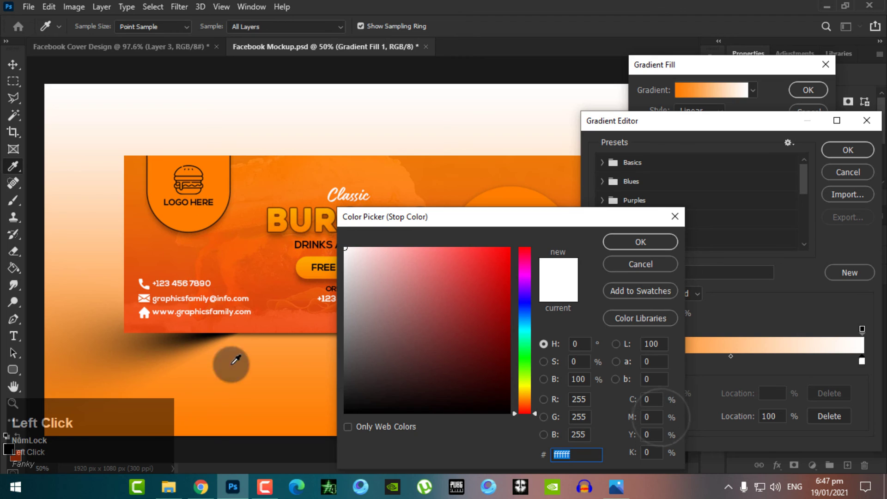
{"action": "left_click", "coordinate": [277, 431]}
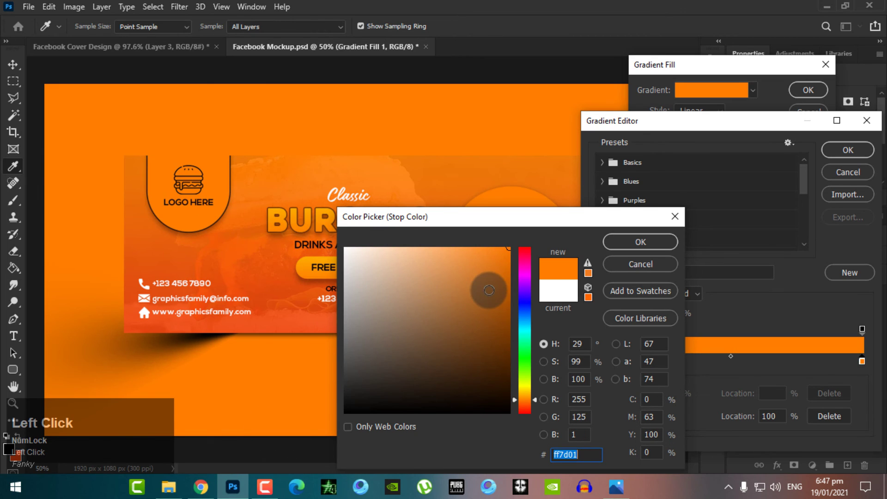
{"action": "left_click_drag", "start_coordinate": [527, 406], "coordinate": [527, 407]}
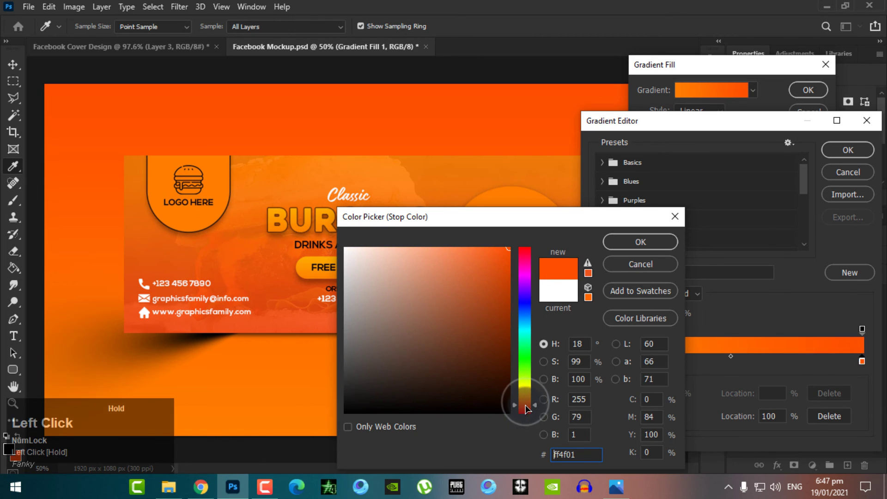
{"action": "left_click", "coordinate": [636, 244]}
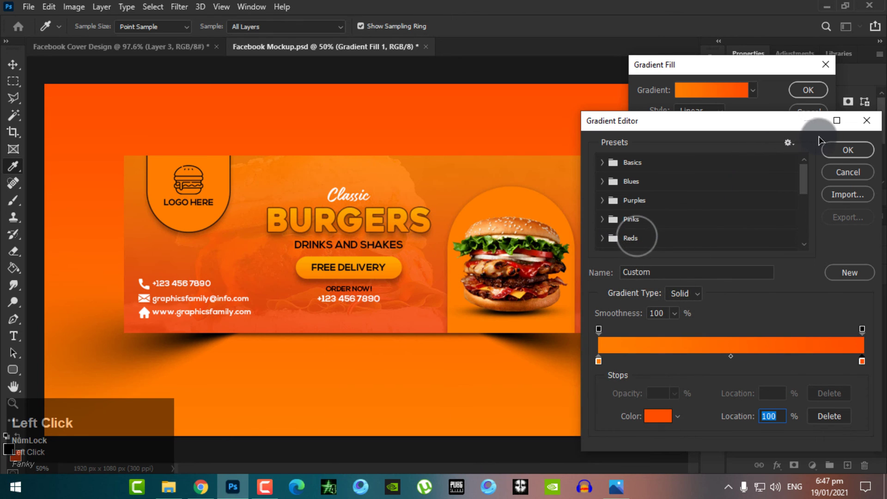
{"action": "left_click", "coordinate": [848, 150]}
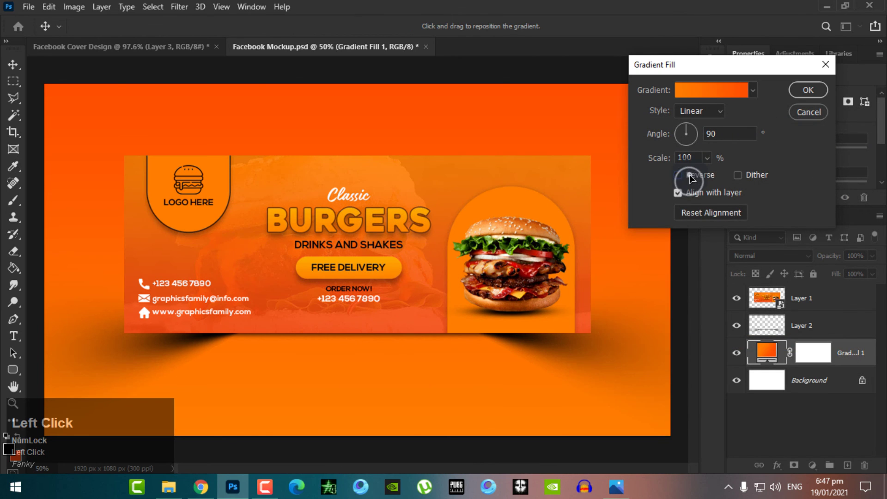
Reverse the background gradient's direction and apply the gradient fill.
{"action": "left_click", "coordinate": [691, 178]}
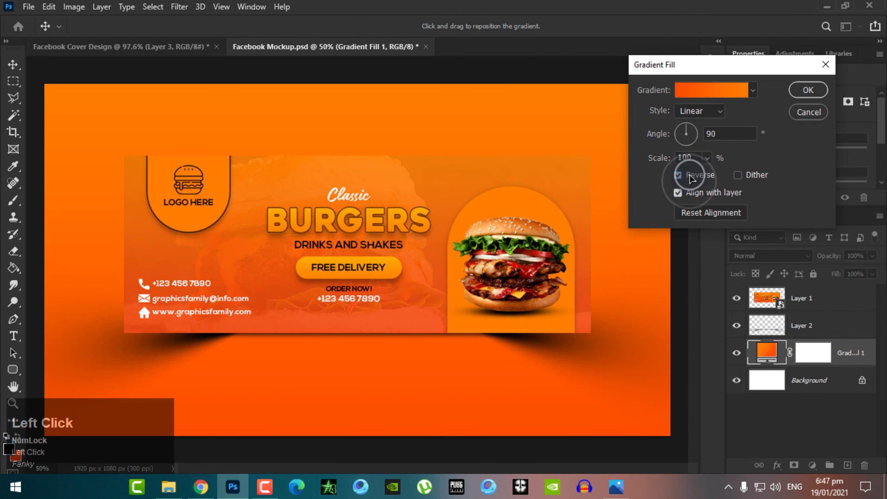
{"action": "left_click", "coordinate": [796, 92]}
{"action": "scroll", "coordinate": [574, 178], "scroll_direction": "down", "scroll_amount": 2}
{"action": "scroll", "coordinate": [577, 180], "scroll_direction": "up", "scroll_amount": 2}
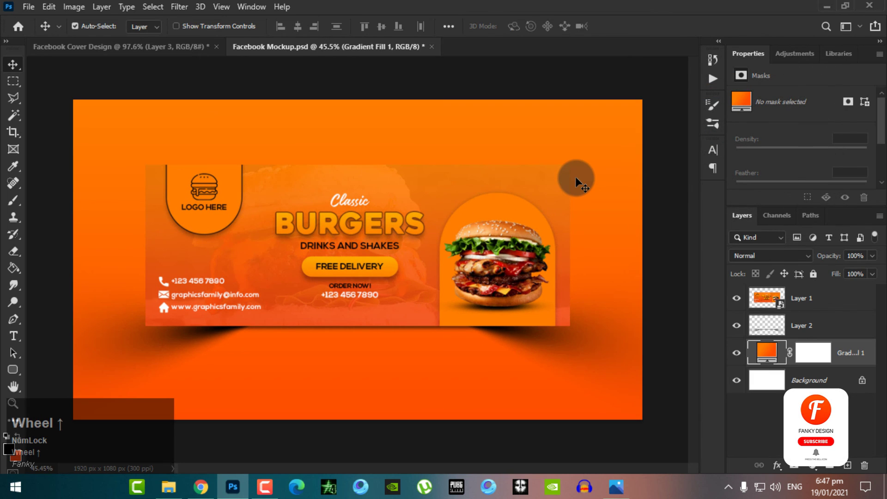